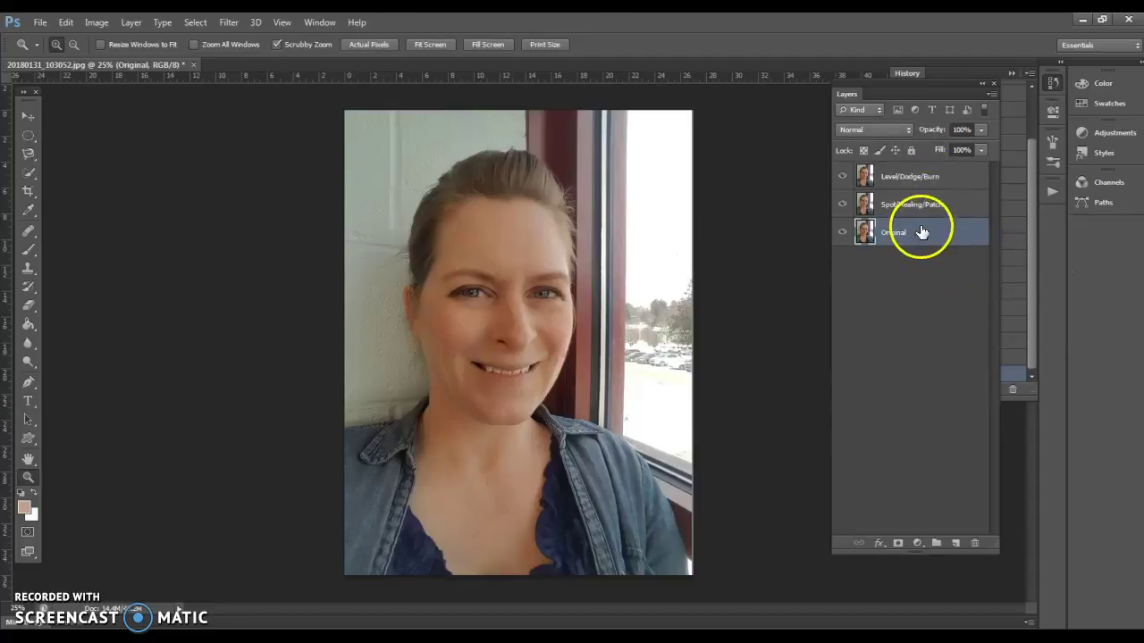
Compare the portrait with the Level/Dodge/Burn layer hidden and shown, and make that layer active
left_click(845, 200)
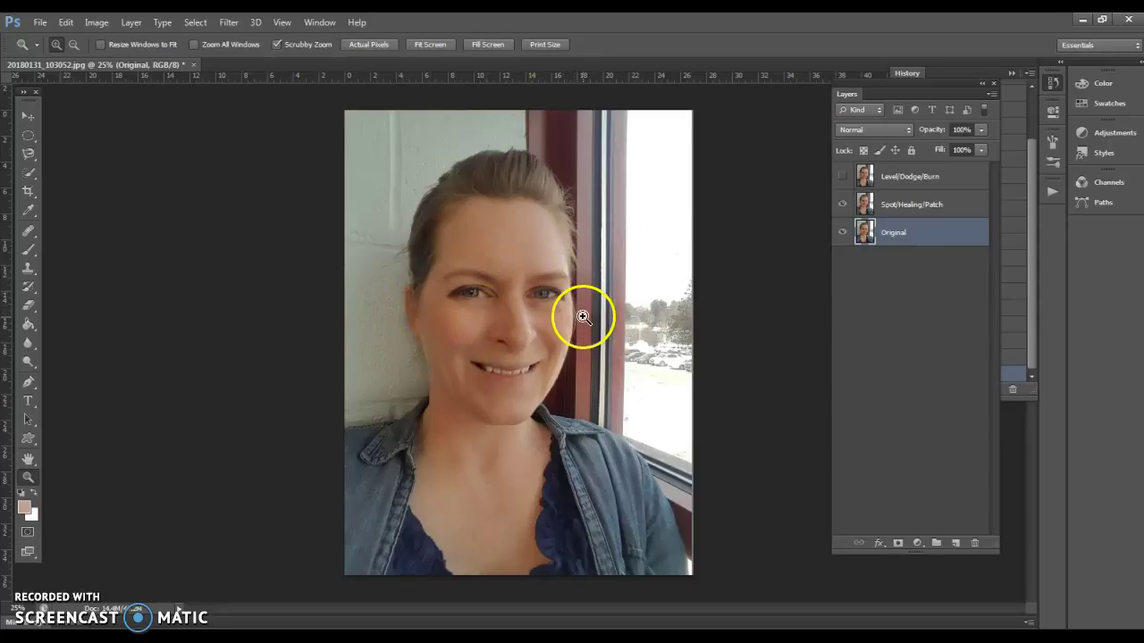
left_click(842, 177)
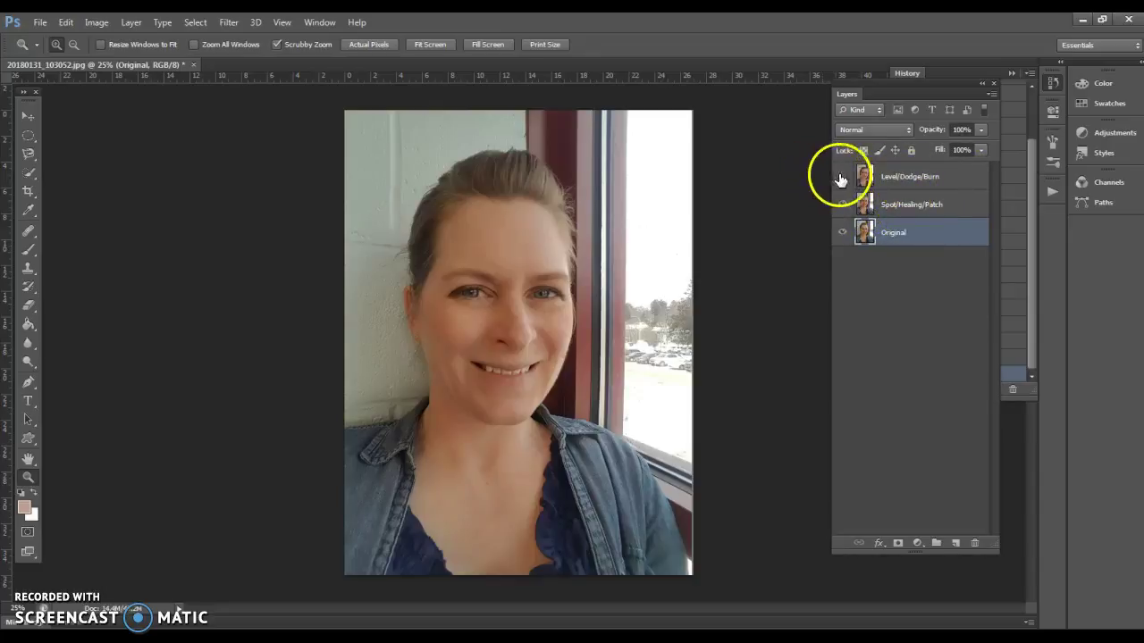
left_click(918, 179)
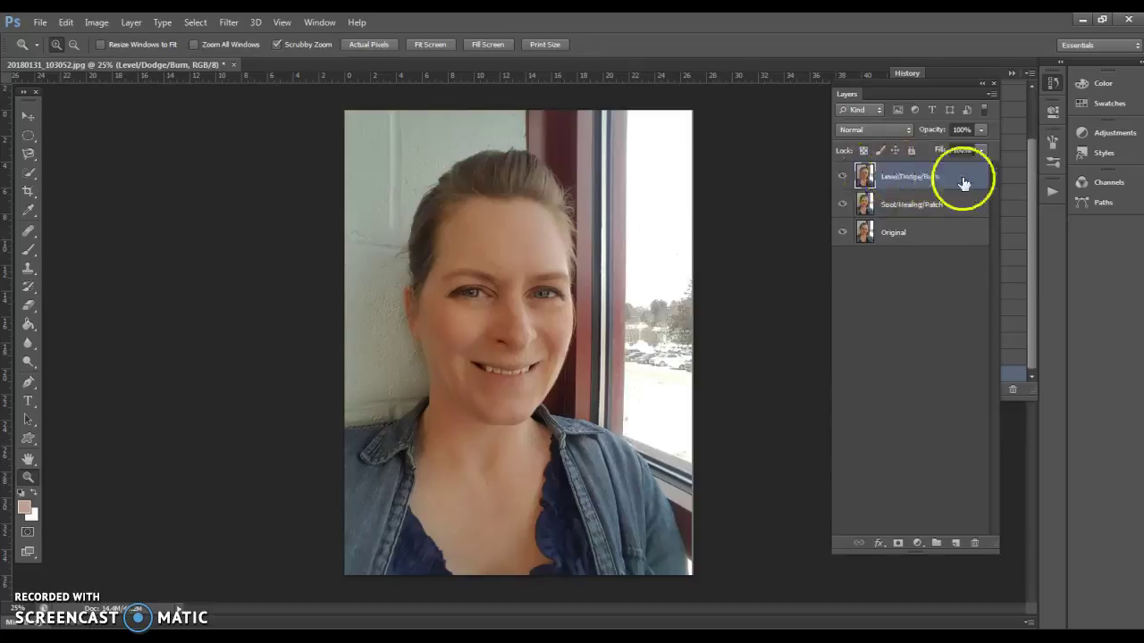
left_click_drag(949, 181, 890, 175)
Open a Levels adjustment for the active layer and set the input black point to 15 and the white point to 209
left_click(96, 23)
mouse_move(98, 57)
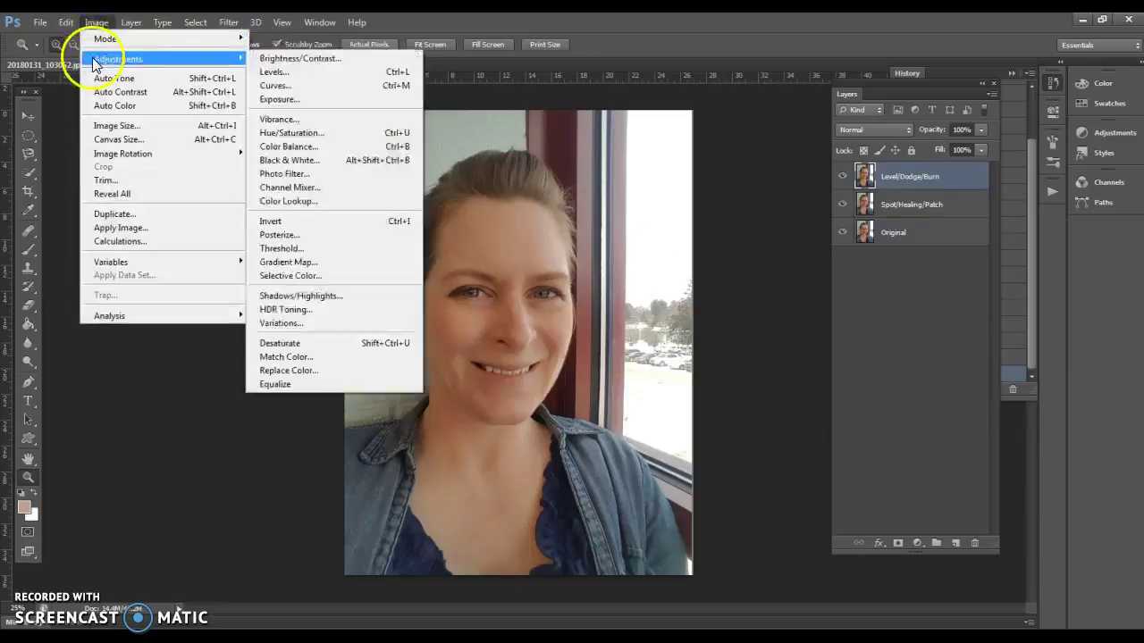
left_click(334, 70)
left_click_drag(884, 175, 799, 115)
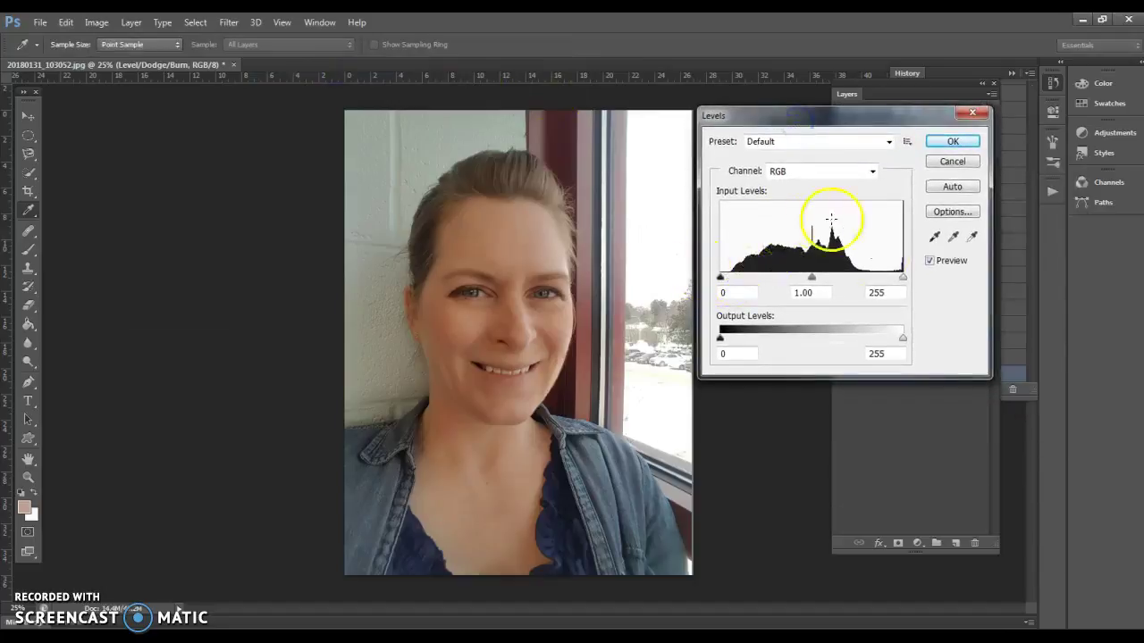
mouse_move(722, 284)
left_mouse_down()
mouse_move(732, 278)
mouse_move(719, 279)
left_mouse_up()
left_click_drag(898, 279, 870, 277)
left_click_drag(722, 284, 732, 282)
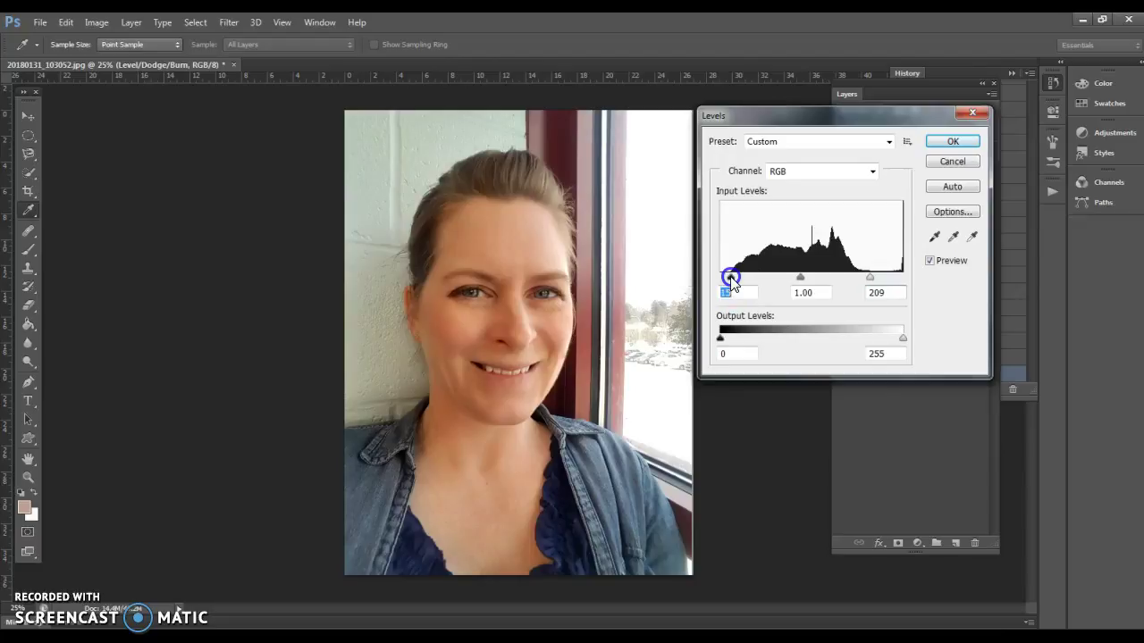
Compare the portrait with and without the Levels preview, and apply the adjustment
left_click(930, 261)
left_click(930, 261)
left_click(929, 261)
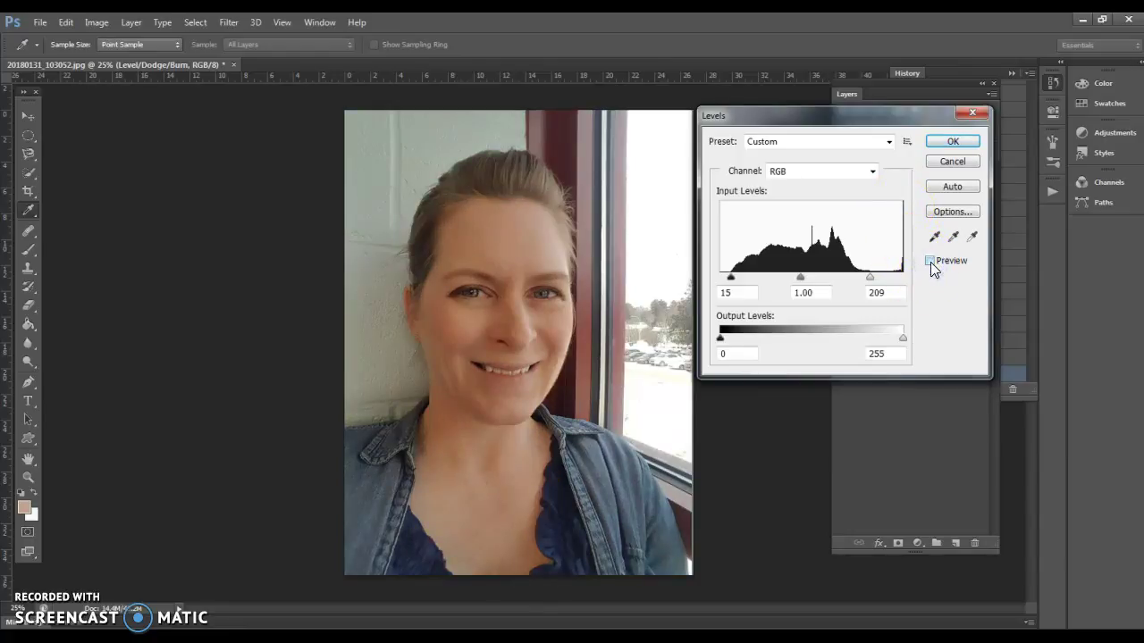
left_click(930, 261)
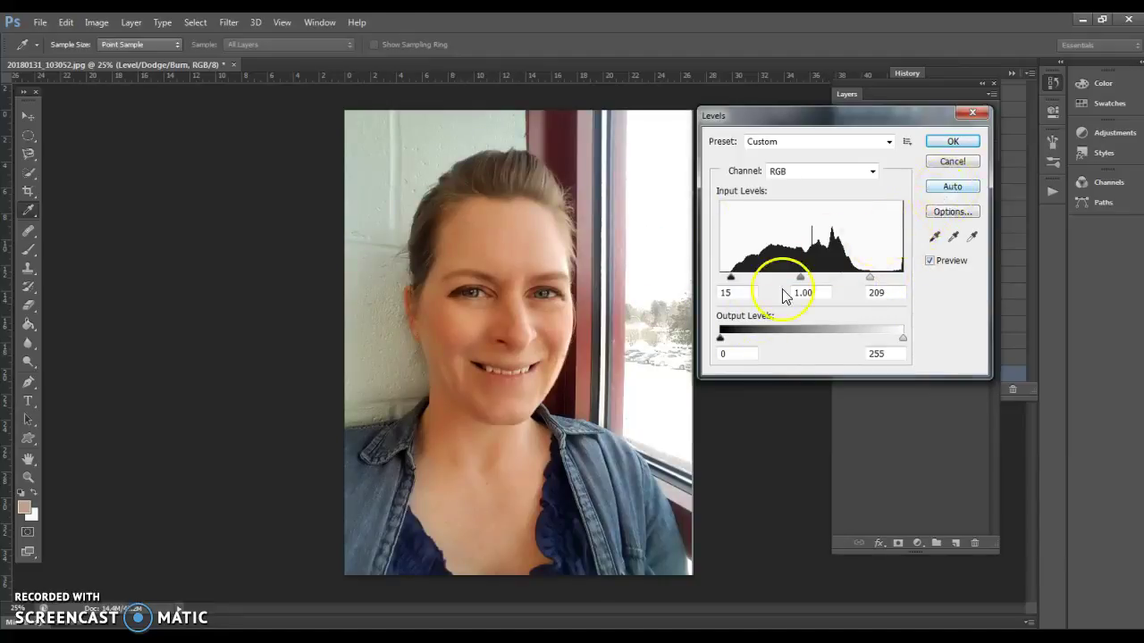
left_click(954, 141)
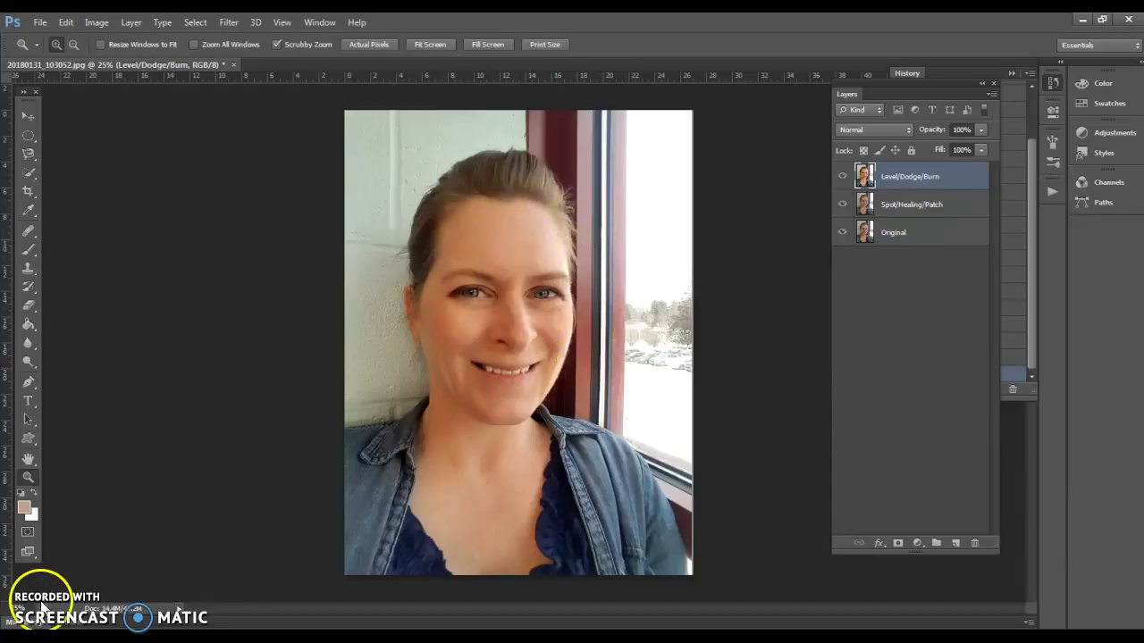
Duplicate the Level/Dodge/Burn layer, keep the copy hidden, and make the original Level/Dodge/Burn layer active
key("ctrl+j")
key("d")
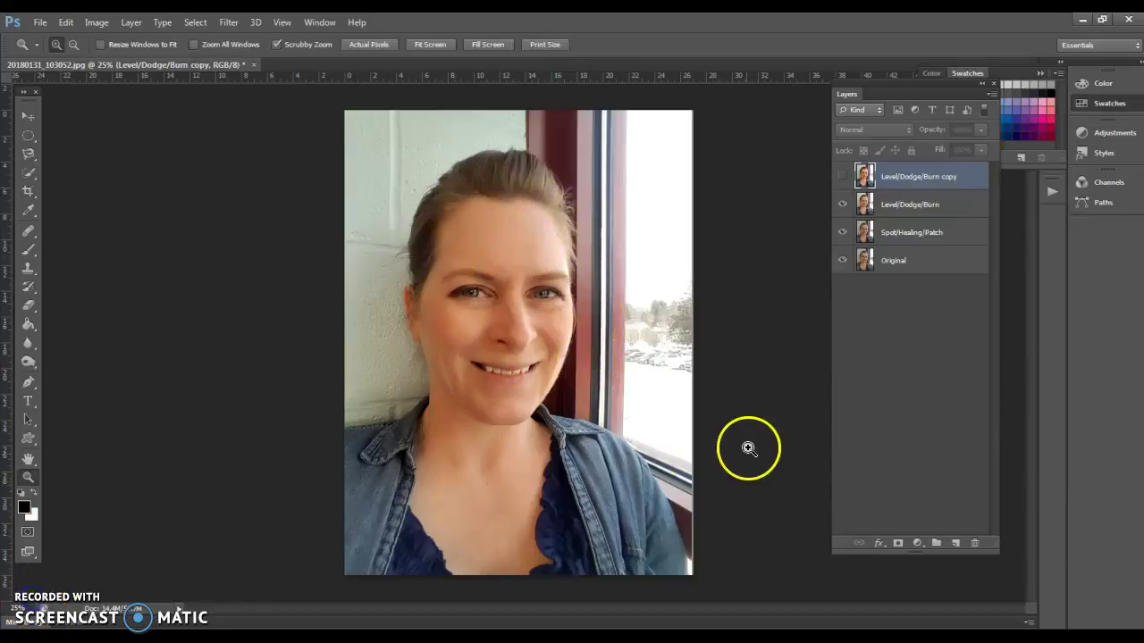
left_click(843, 177)
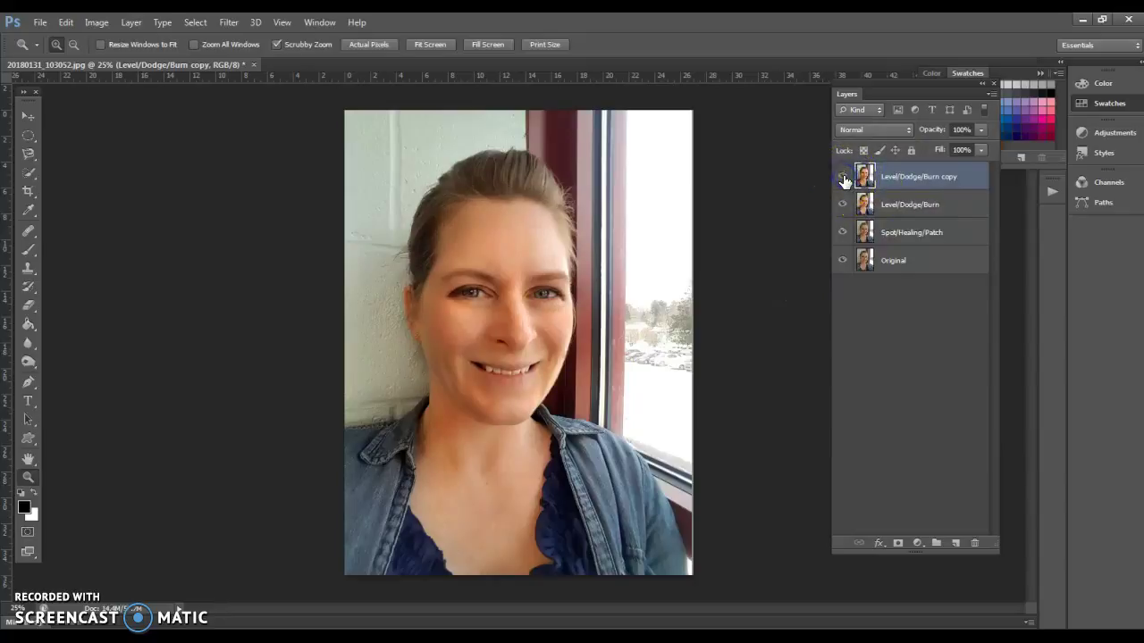
left_click(844, 180)
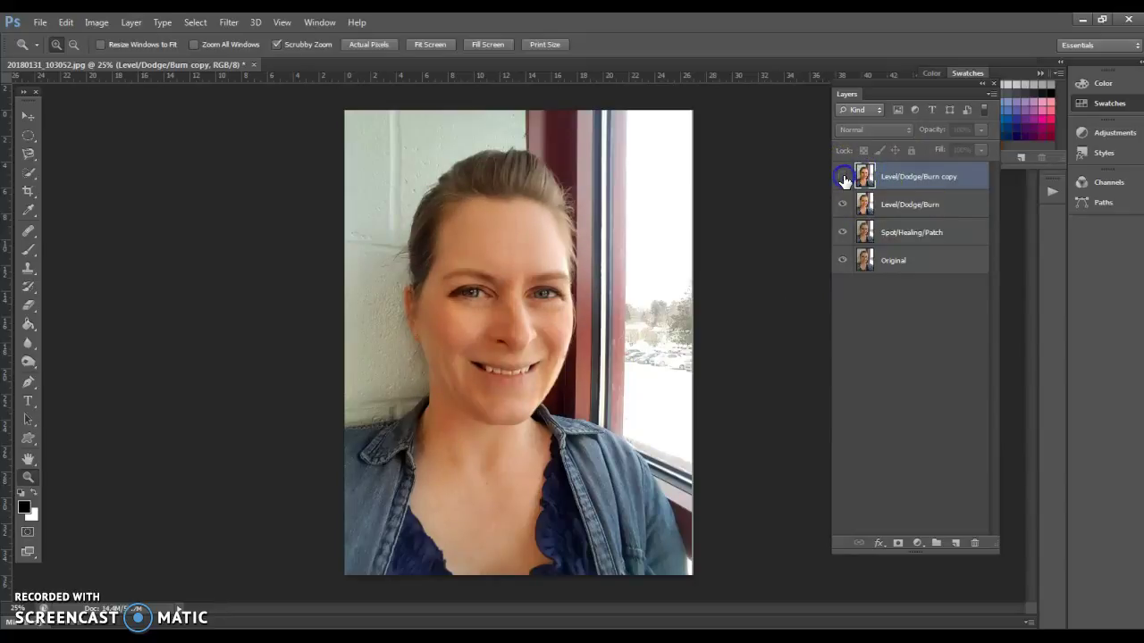
left_click(897, 205)
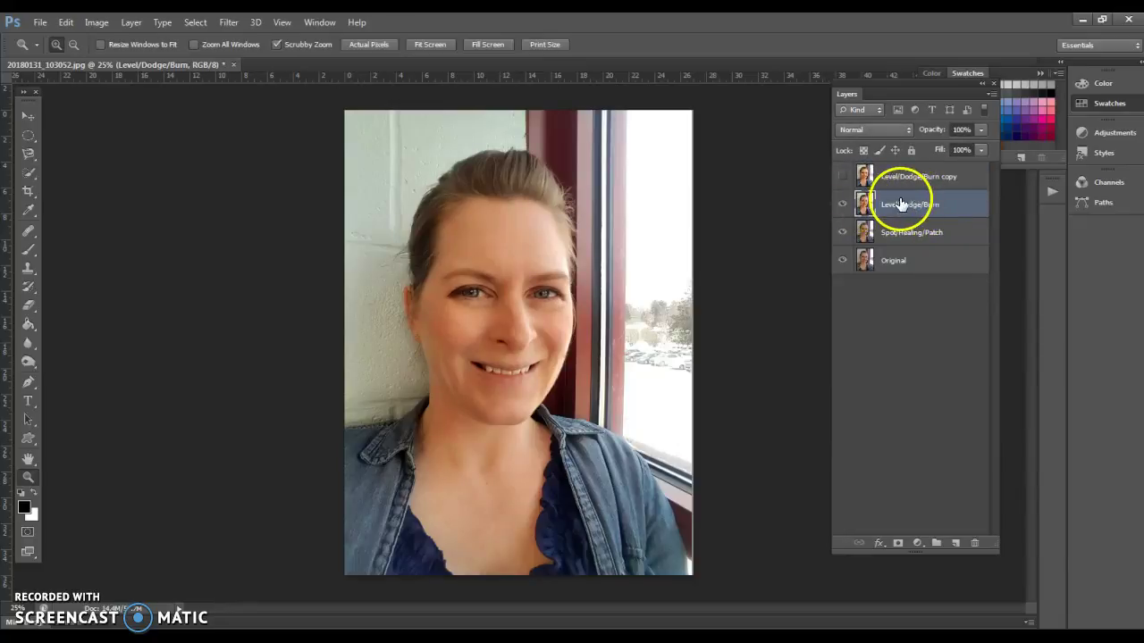
left_click_drag(901, 205, 929, 205)
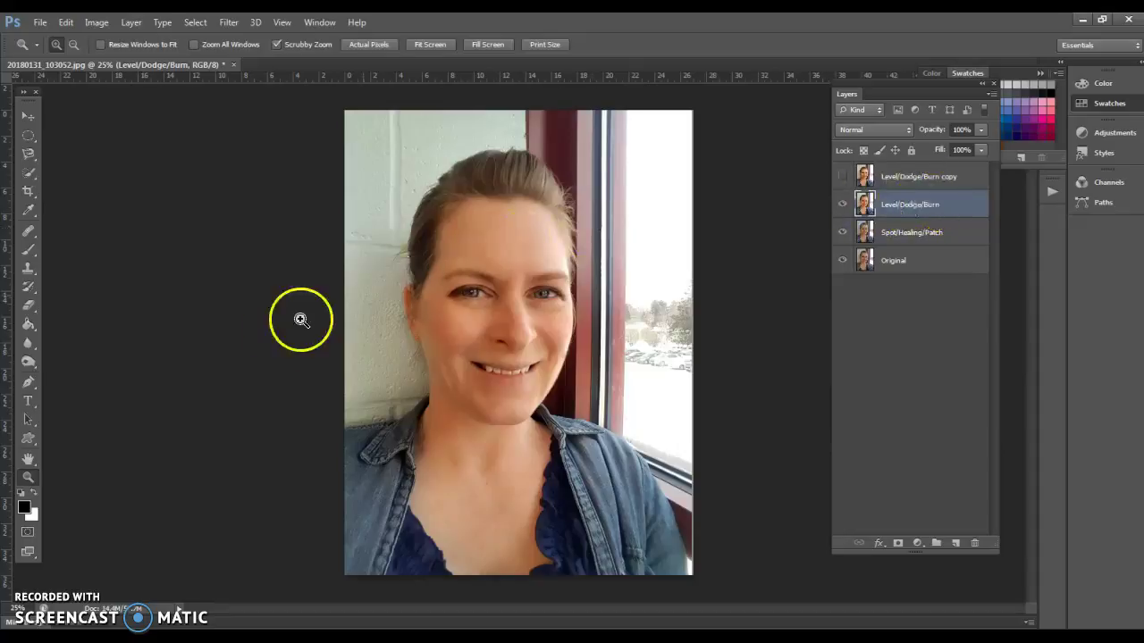
Select the Burn Tool for darkening areas of the face, with the portrait enlarged to 50%
left_click(28, 361)
left_click_drag(505, 344, 531, 345)
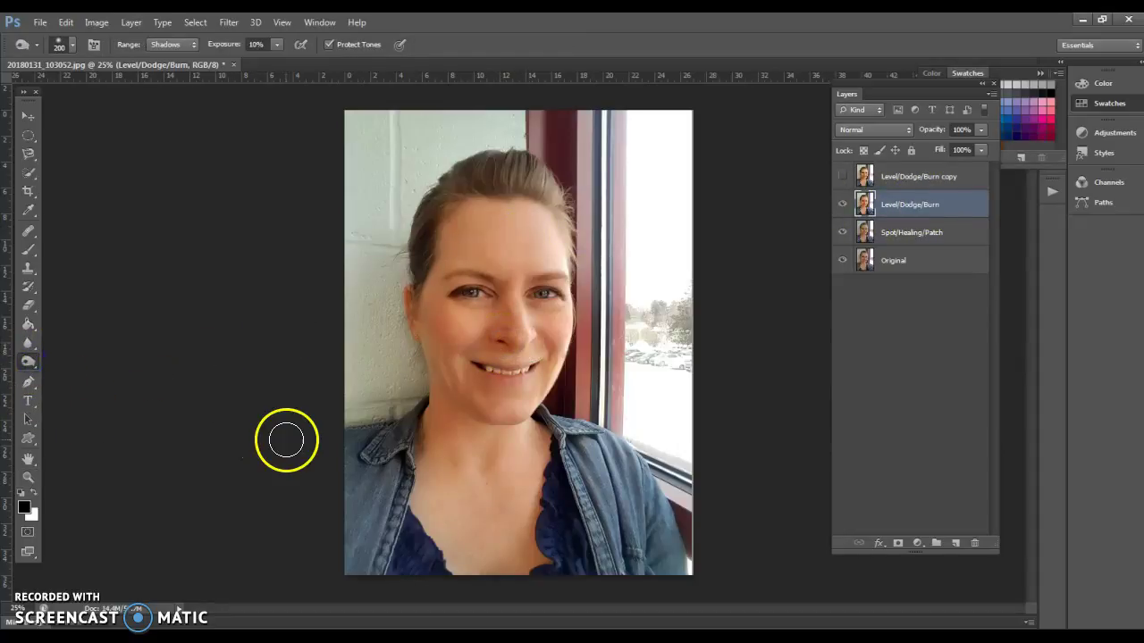
left_click(27, 478)
left_click(590, 363)
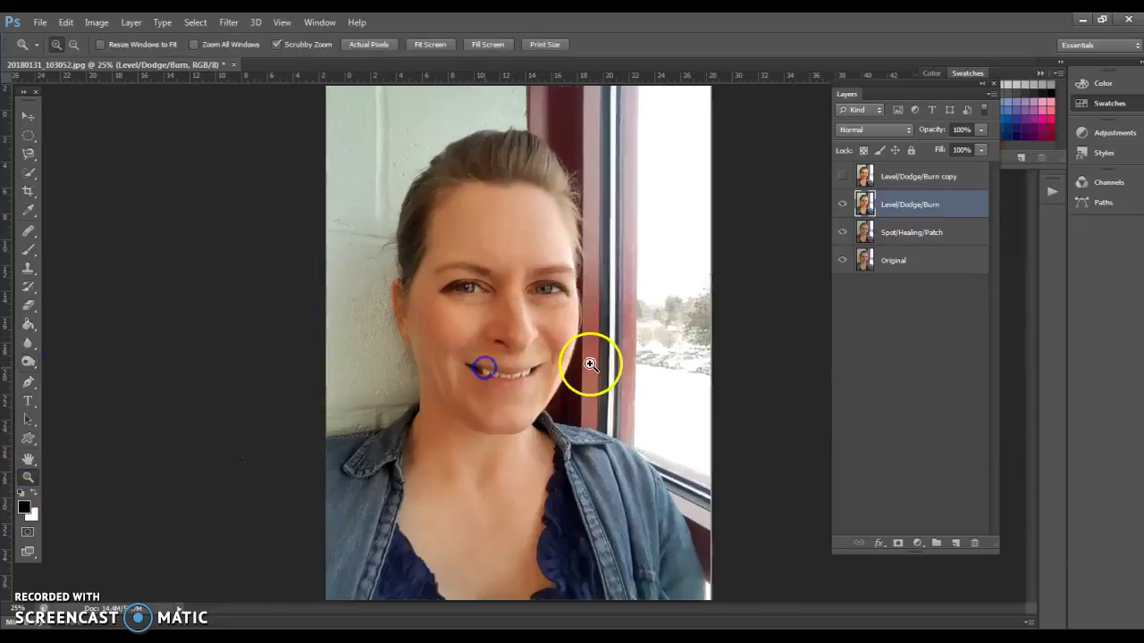
left_click(576, 359)
scroll(423, 298, "up", 5)
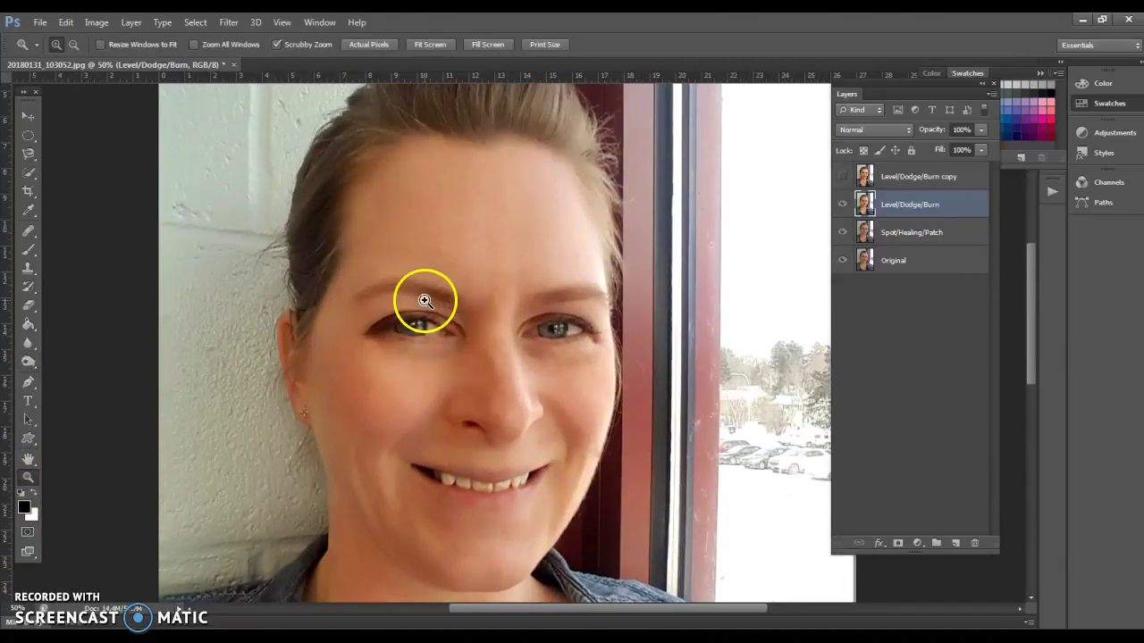
left_click(25, 363)
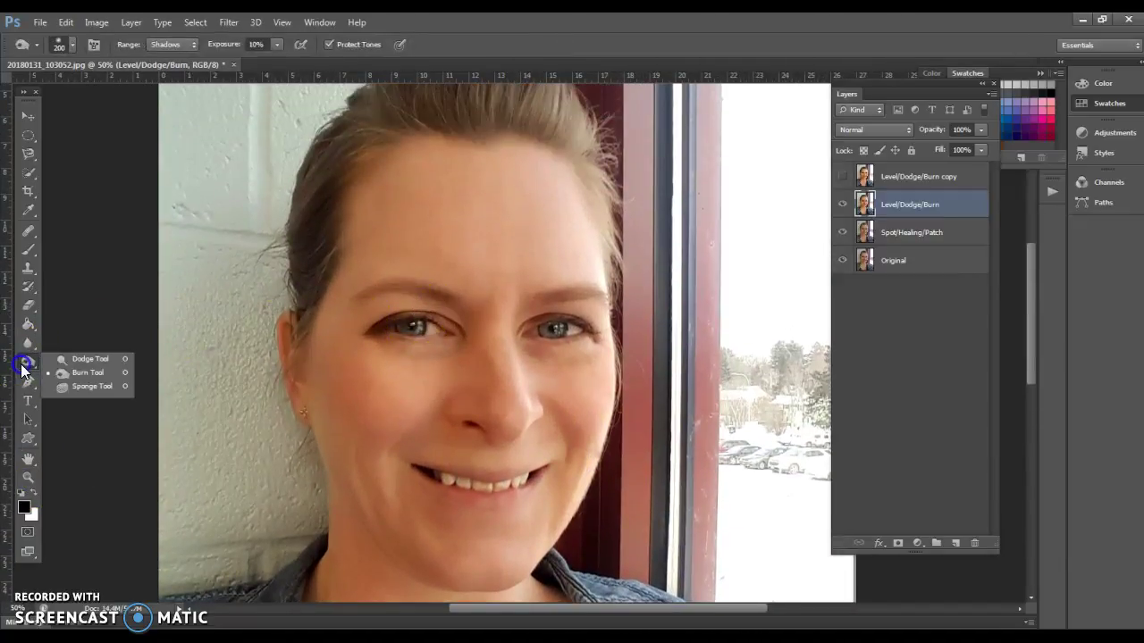
left_click(103, 377)
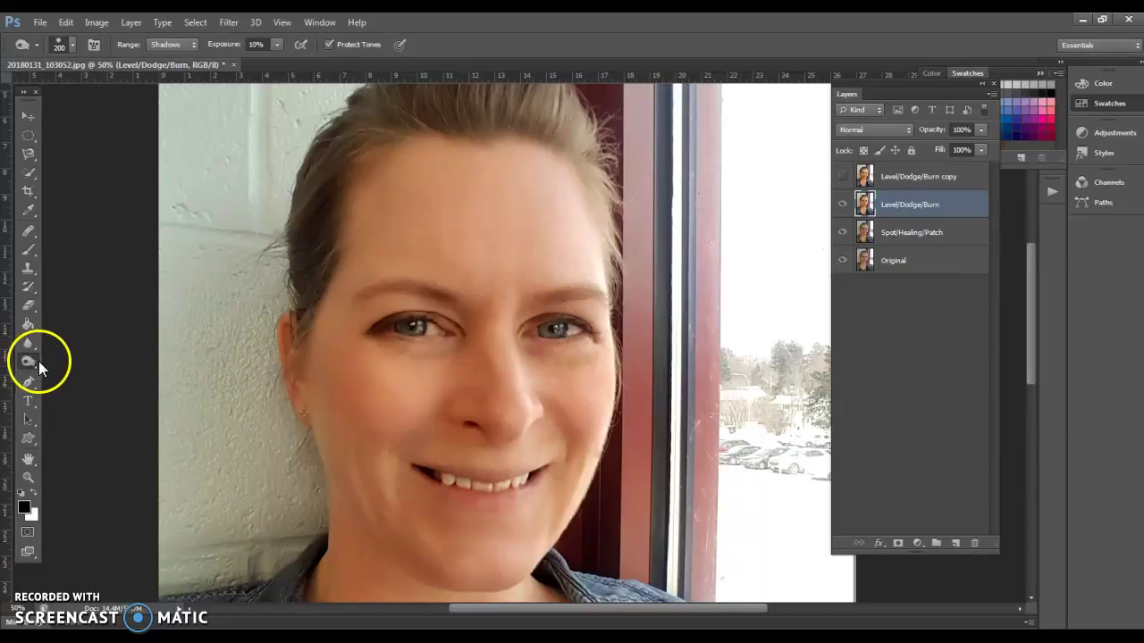
Try burning the shadows from the temple down to the cheek at 88% exposure with a 400 px brush, and undo the stroke
left_click(191, 43)
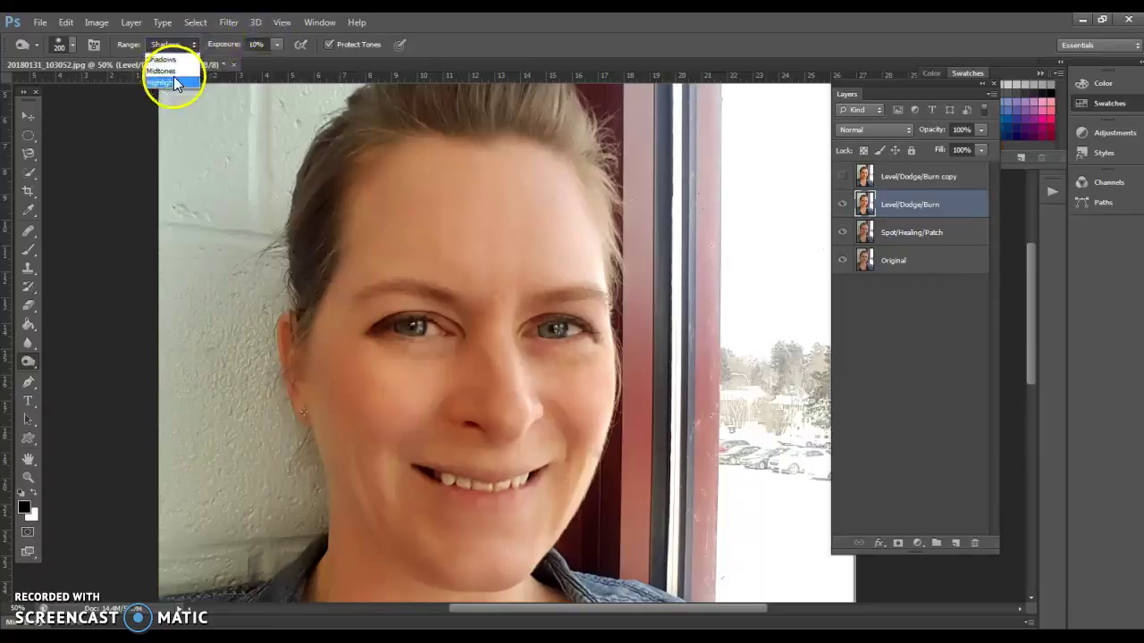
left_click(279, 42)
left_click(279, 45)
left_click_drag(332, 65, 334, 65)
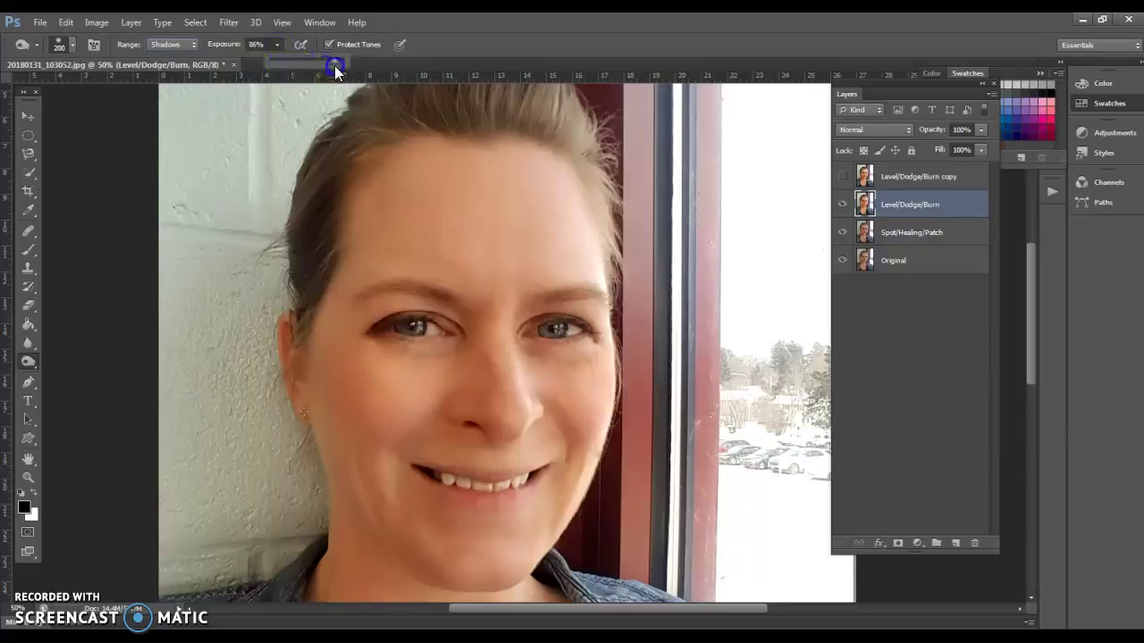
left_click(239, 266)
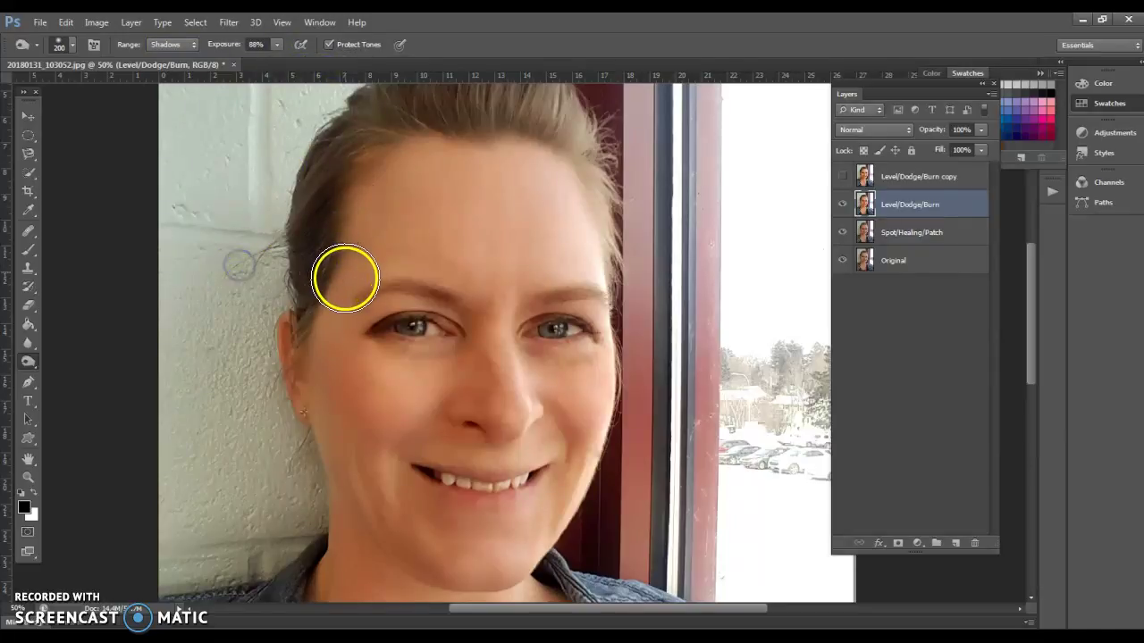
key("bracketright")
key("bracketright")
key("bracketright")
mouse_move(327, 286)
left_mouse_down()
mouse_move(373, 186)
mouse_move(335, 371)
left_mouse_up()
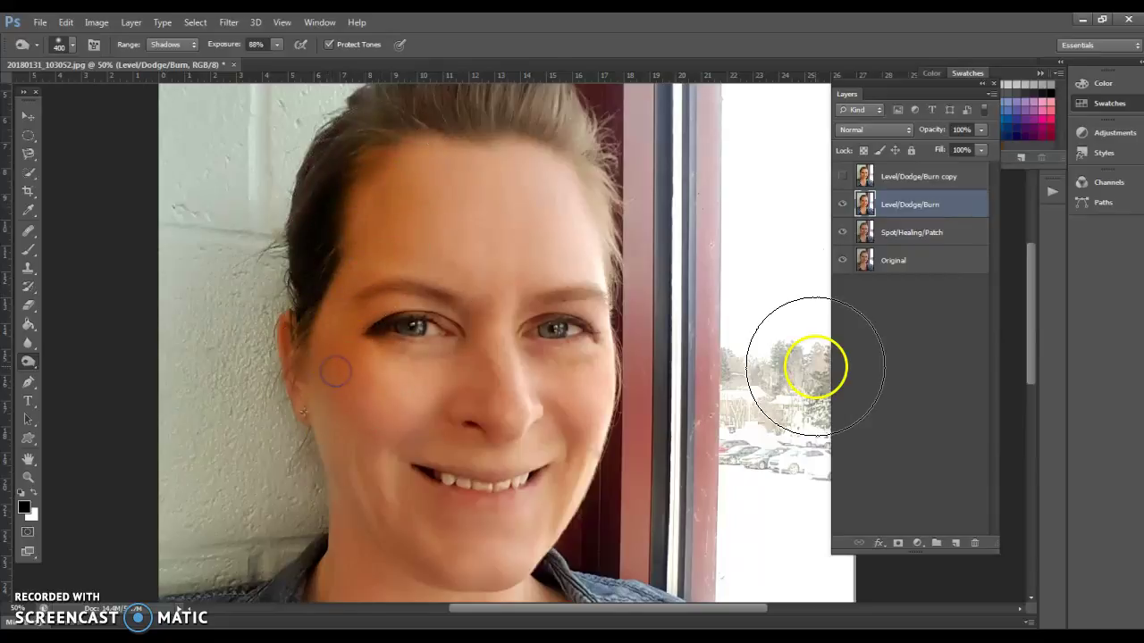
key("ctrl+z")
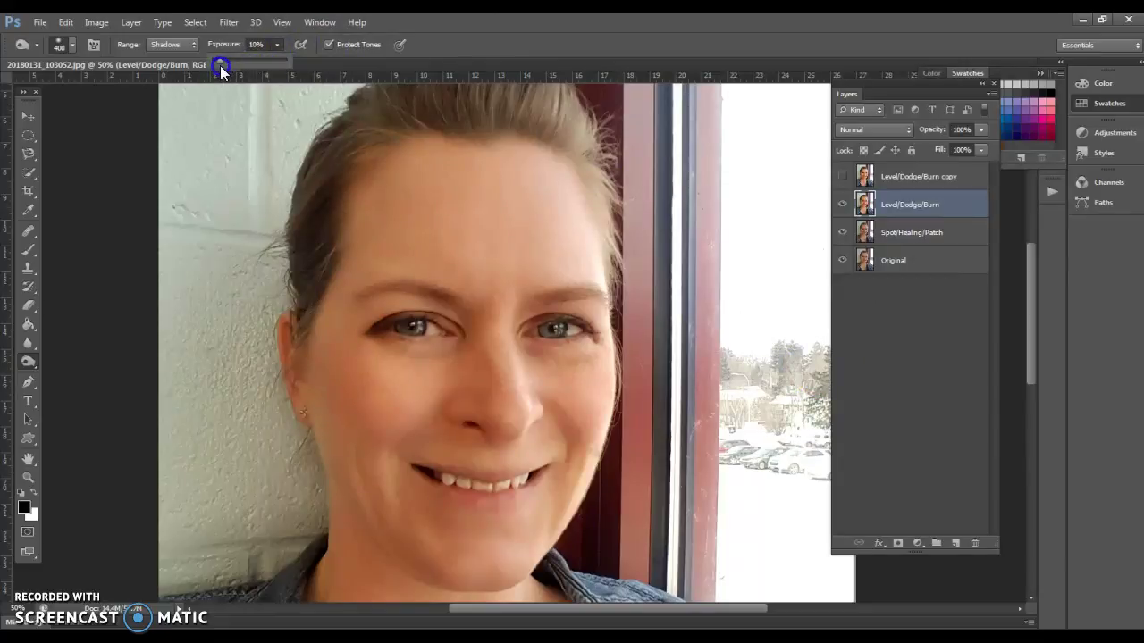
Burn the shadows along the forehead hairline and down the cheek and jaw with a 400 px brush, 0% hardness and 10% exposure
left_click(326, 302)
left_click(279, 43)
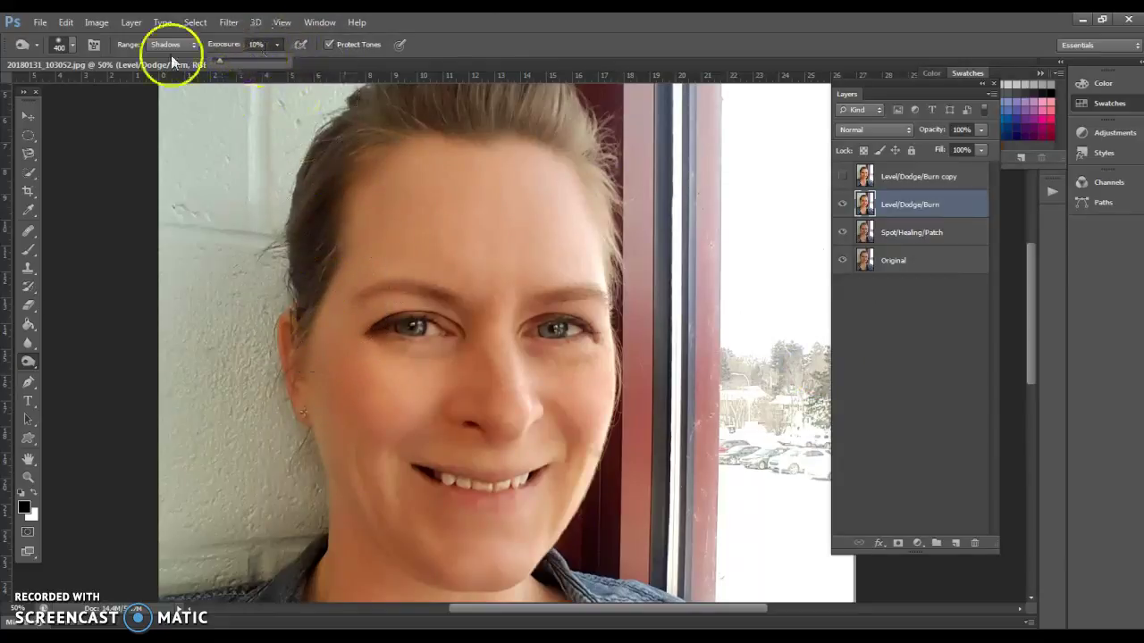
left_click(71, 45)
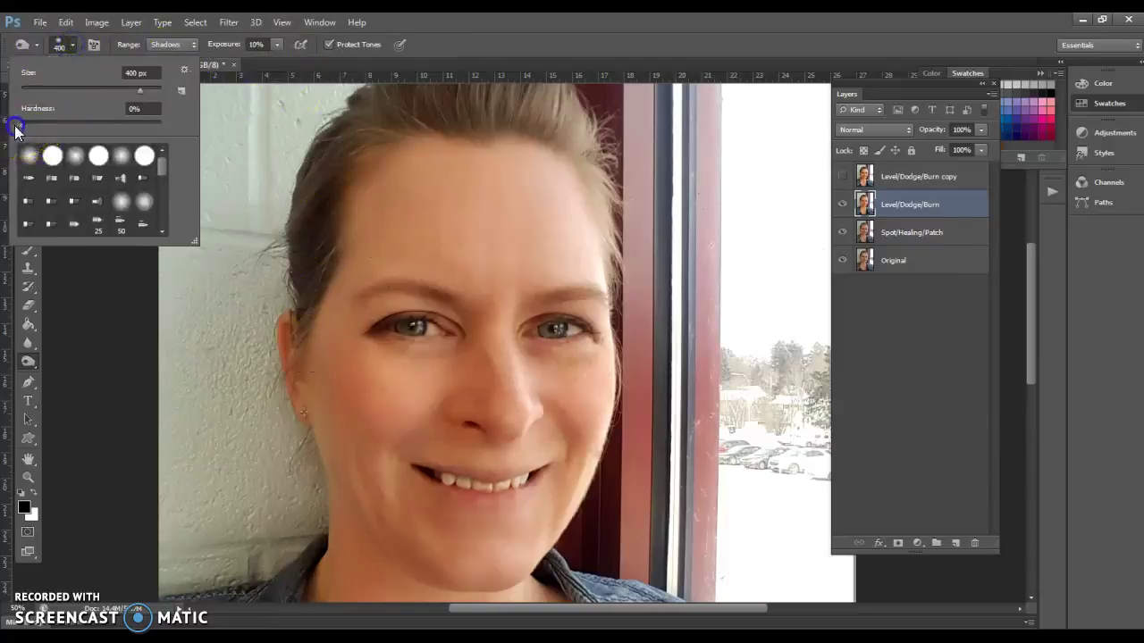
mouse_move(316, 316)
left_mouse_down()
mouse_move(330, 218)
mouse_move(382, 161)
mouse_move(316, 269)
mouse_move(368, 164)
mouse_move(395, 149)
mouse_move(371, 173)
mouse_move(435, 144)
left_mouse_up()
left_click(842, 205)
left_click(842, 204)
mouse_move(299, 344)
left_mouse_down()
mouse_move(296, 421)
mouse_move(338, 555)
left_mouse_up()
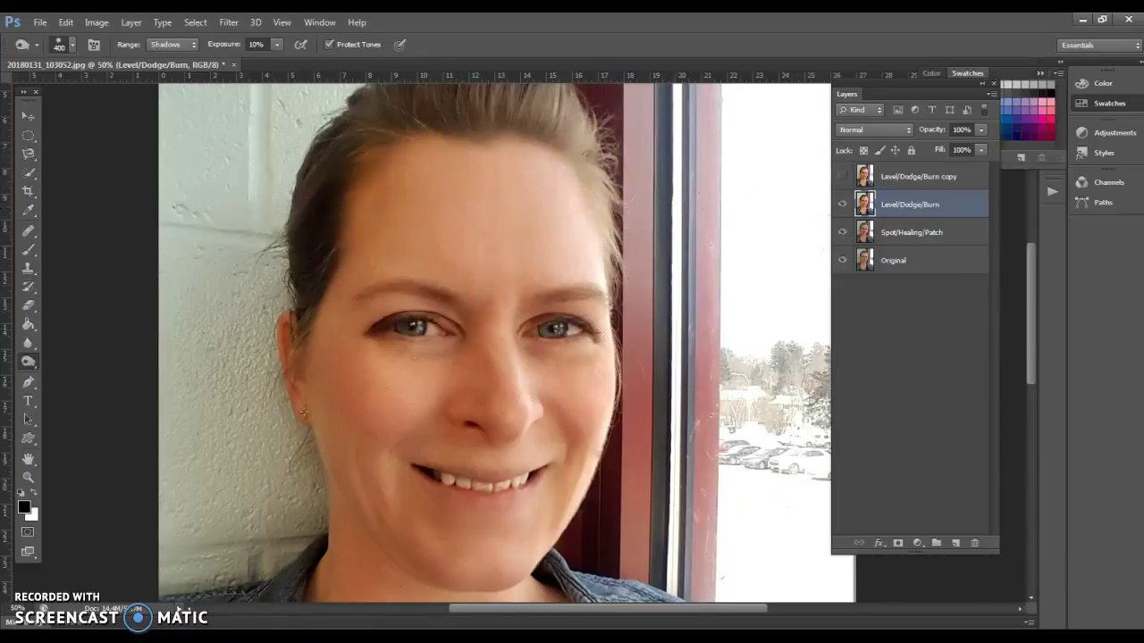
Switch to the browser to study the darken and lighten areas in the Pinterest contouring reference, and return to Photoshop
left_click(155, 638)
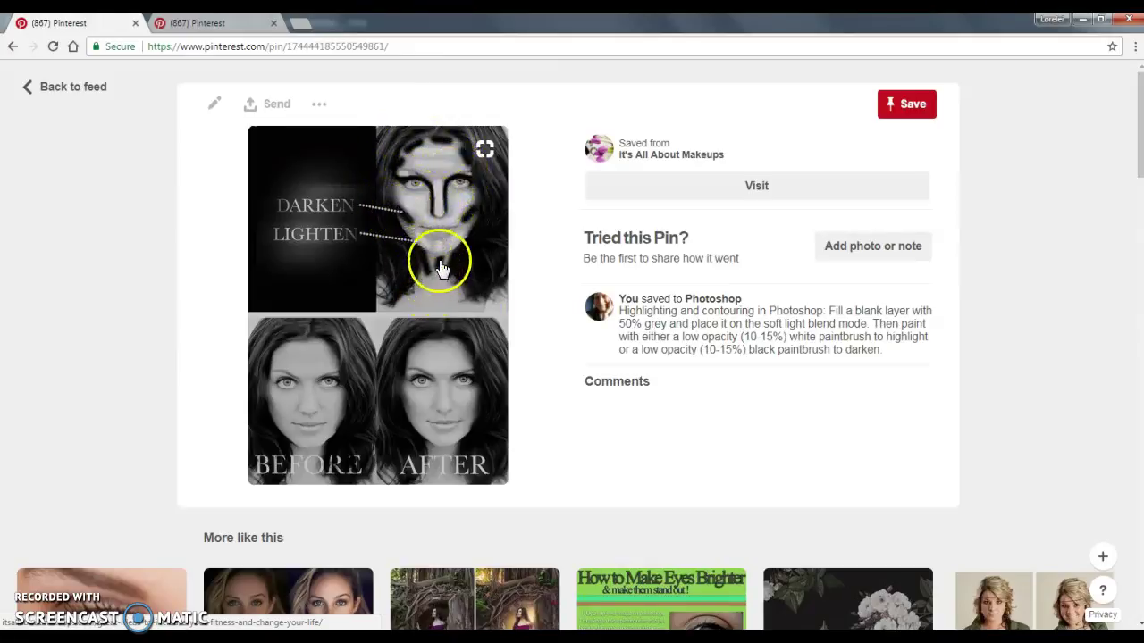
left_click(1081, 21)
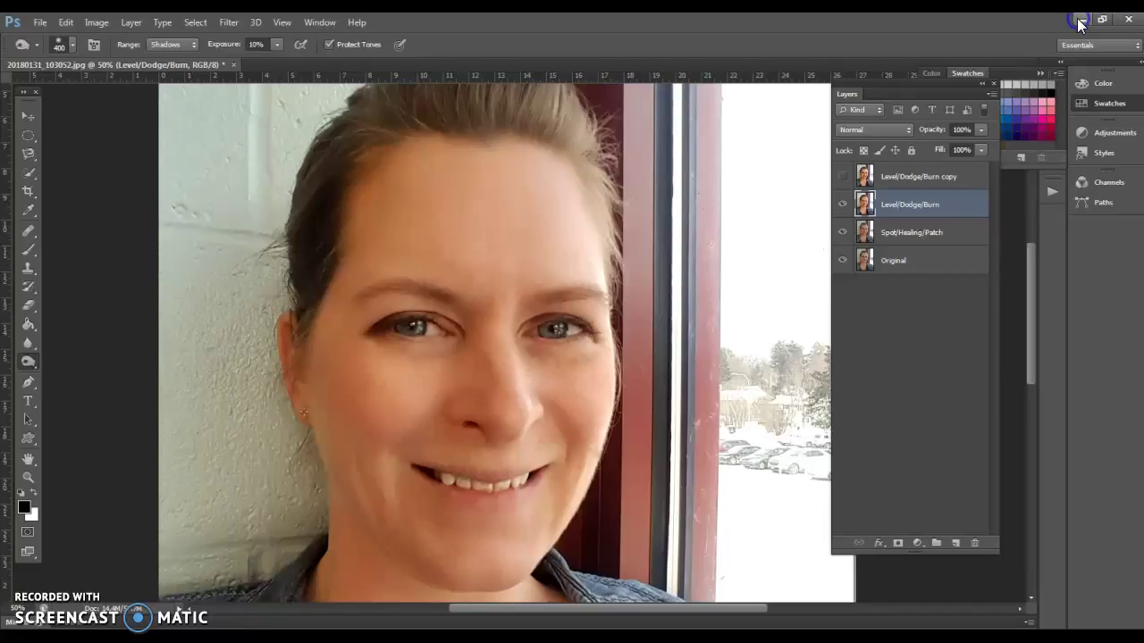
Burn along the hairline, around both eyes and down the sides of the nose, reducing the brush to 125 px for the details
mouse_move(536, 94)
left_mouse_down()
mouse_move(401, 120)
mouse_move(498, 106)
mouse_move(582, 193)
mouse_move(601, 236)
mouse_move(564, 141)
mouse_move(477, 119)
mouse_move(340, 193)
mouse_move(289, 256)
left_mouse_up()
key("bracketleft")
key("bracketleft")
key("bracketleft")
key("bracketleft")
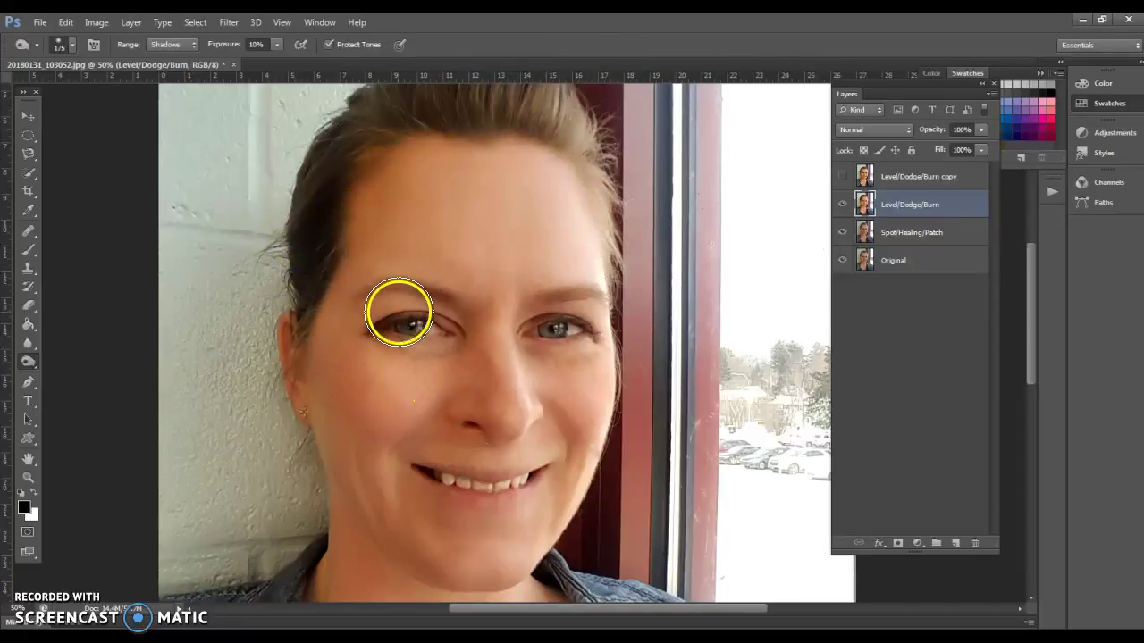
mouse_move(344, 326)
left_mouse_down()
mouse_move(385, 313)
mouse_move(440, 315)
mouse_move(369, 321)
mouse_move(462, 325)
left_mouse_up()
left_click_drag(595, 334, 607, 313)
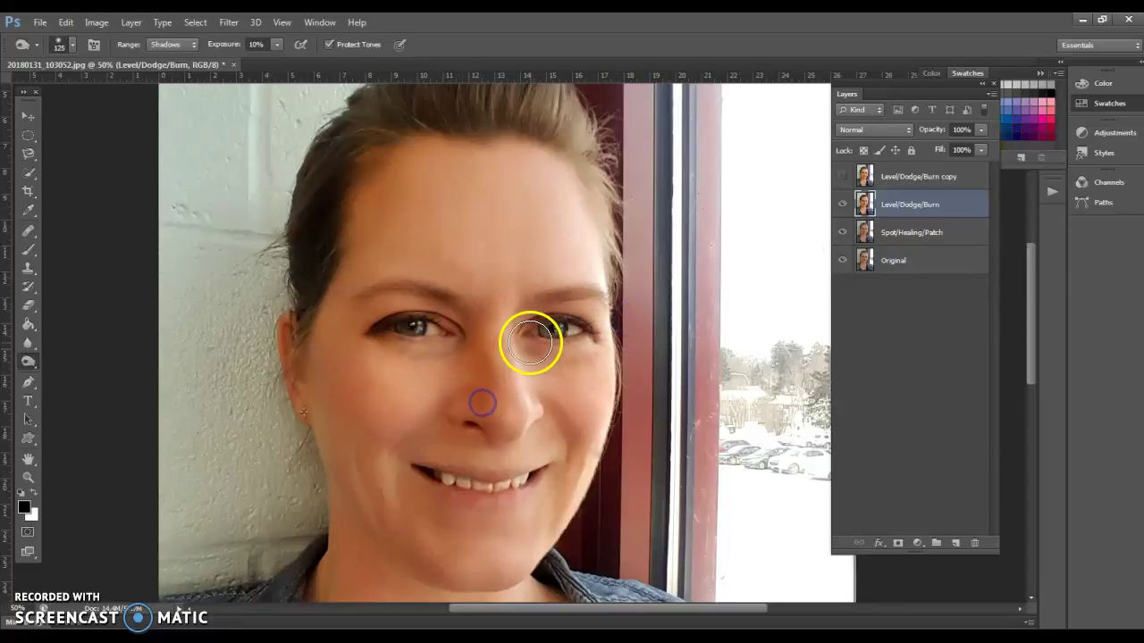
left_click_drag(533, 350, 553, 401)
Burn along the jawline on both sides of the face and darken the shadows on the neck
mouse_move(319, 475)
left_mouse_down()
mouse_move(392, 551)
mouse_move(362, 519)
left_mouse_up()
left_click(574, 580)
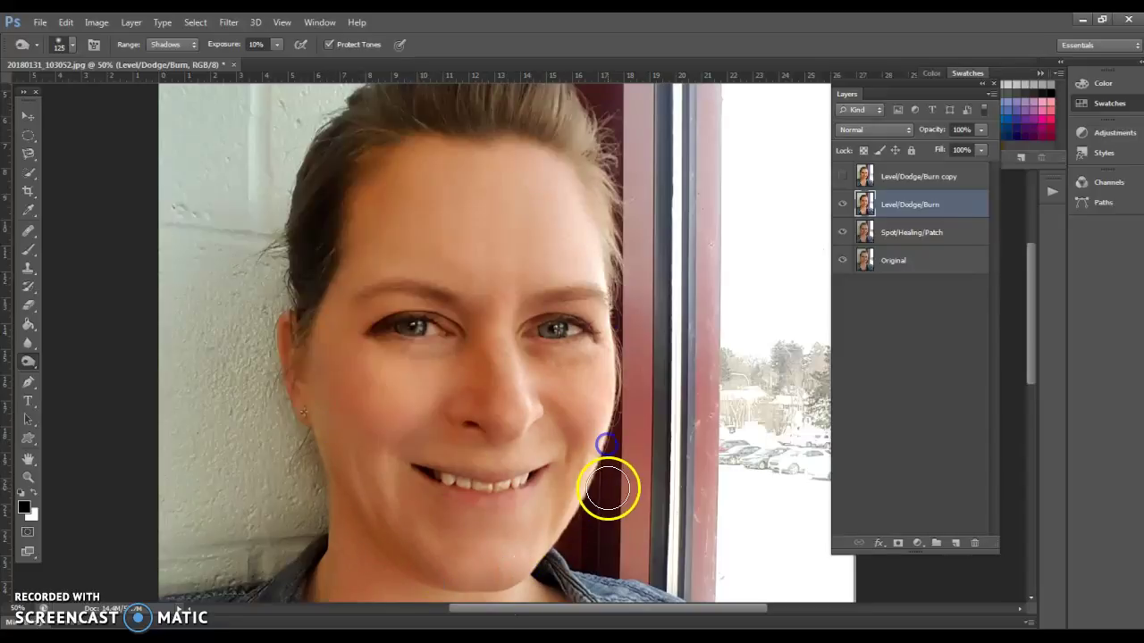
scroll(610, 480, "down", 5)
left_click(408, 447)
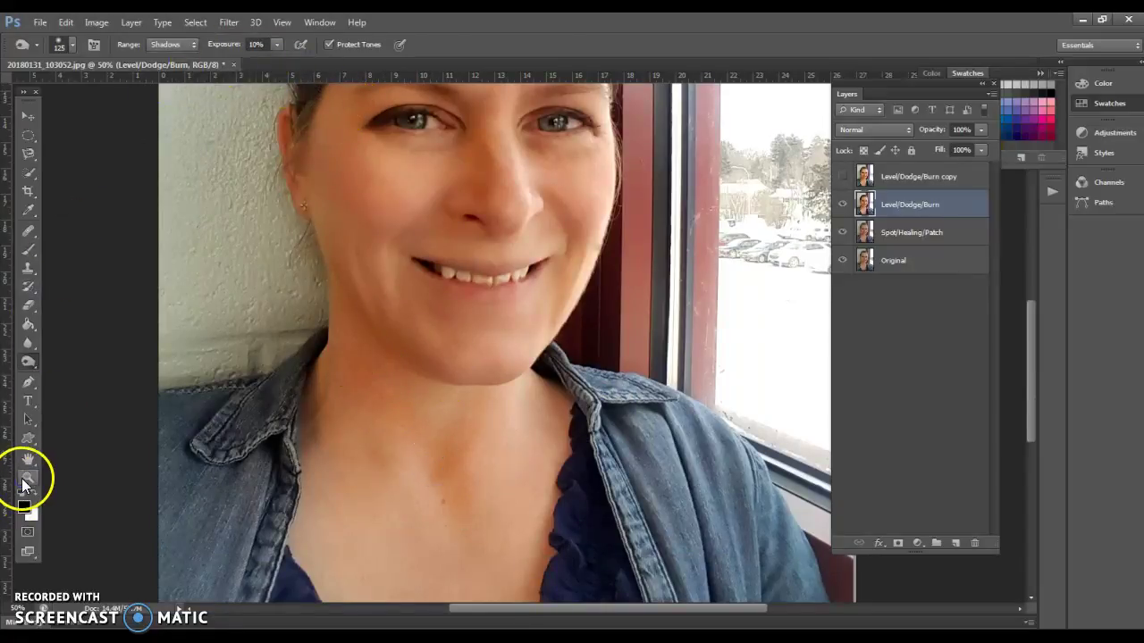
Burn the midtones along the temple, side of the face, chin, jaw and opposite cheek edge with a 250 px brush at 10% exposure
left_click(25, 480)
left_click(382, 311, "alt")
scroll(598, 291, "up", 3)
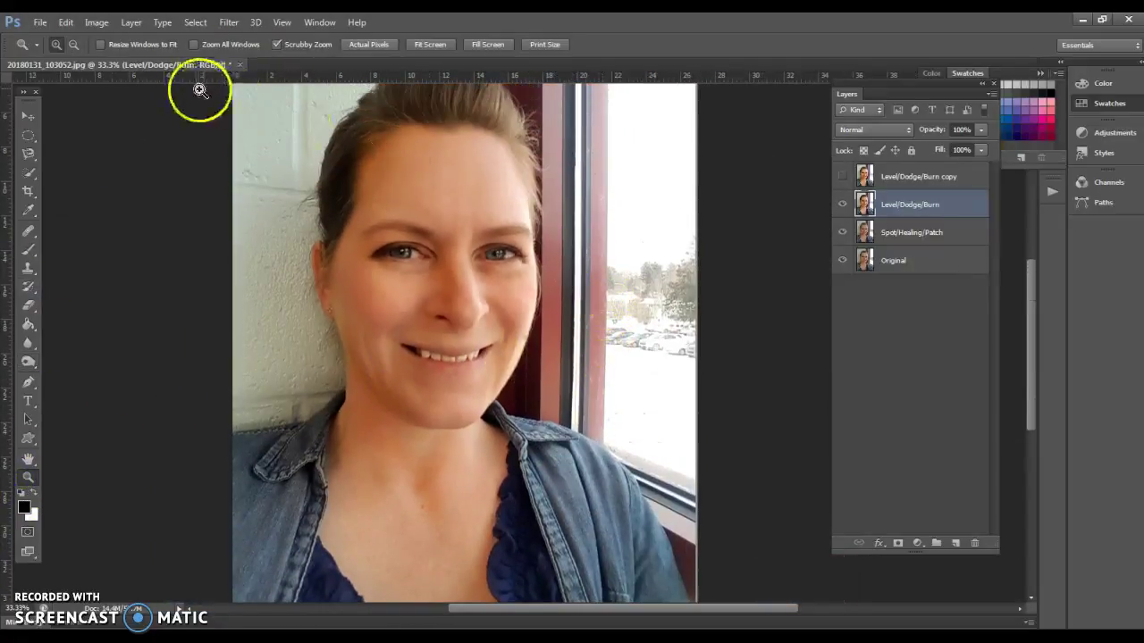
left_click(28, 357)
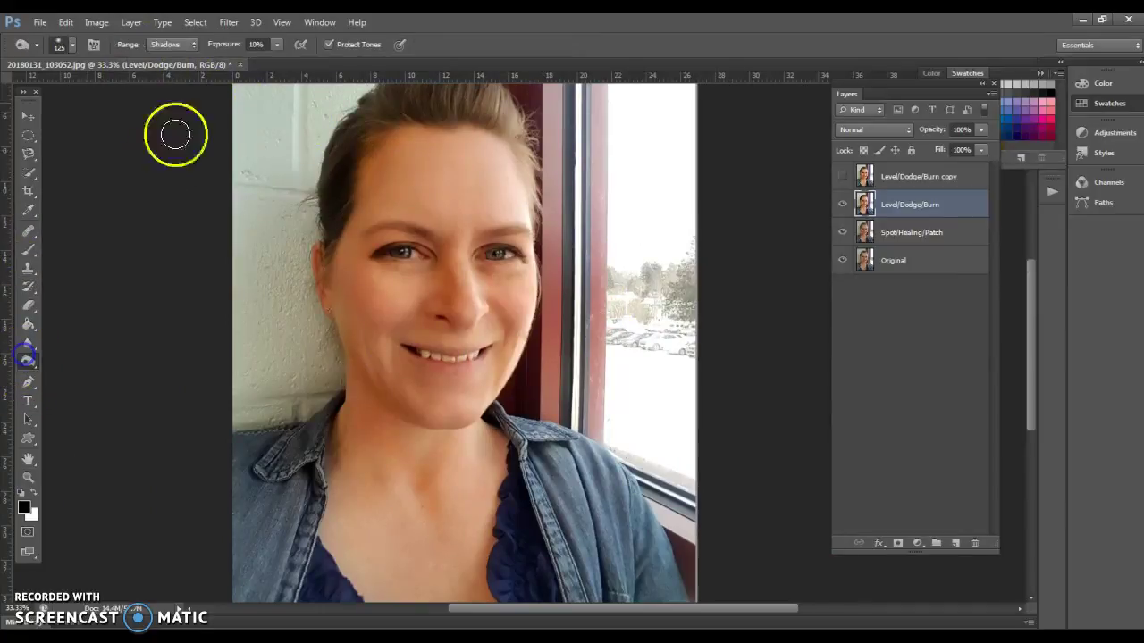
left_click(178, 71)
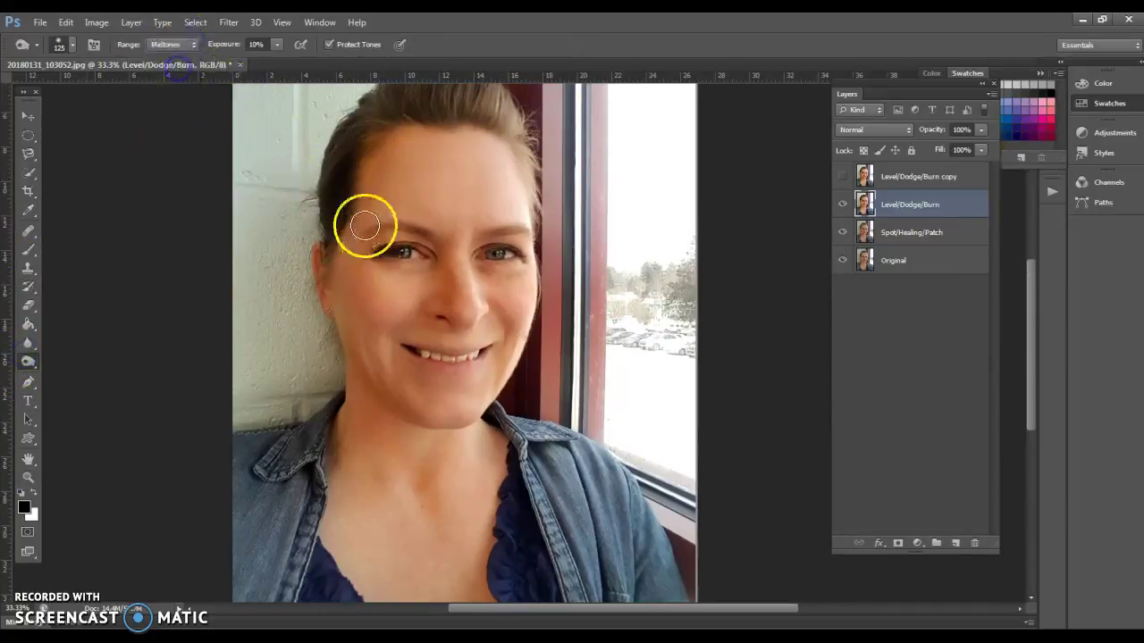
left_click_drag(344, 239, 345, 221)
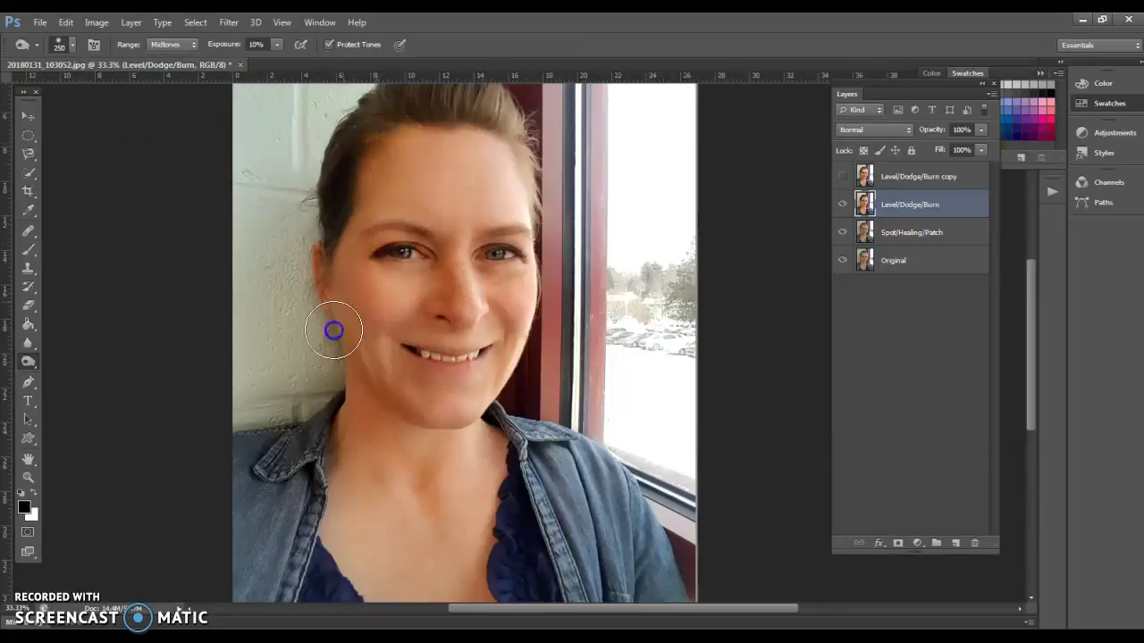
mouse_move(435, 423)
left_mouse_down()
mouse_move(474, 424)
mouse_move(493, 410)
left_mouse_up()
left_click_drag(503, 385, 527, 354)
left_click_drag(543, 301, 541, 242)
left_click(538, 227)
Toggle the Level/Dodge/Burn layer's visibility to compare the portrait before and after the contouring
left_click(841, 205)
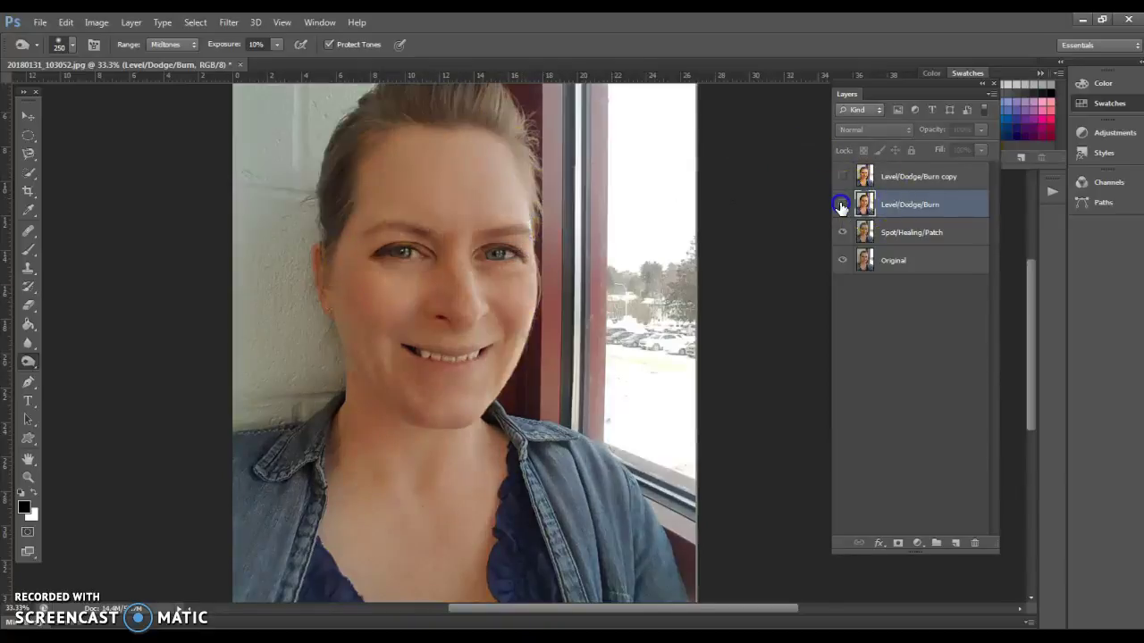
left_click(842, 204)
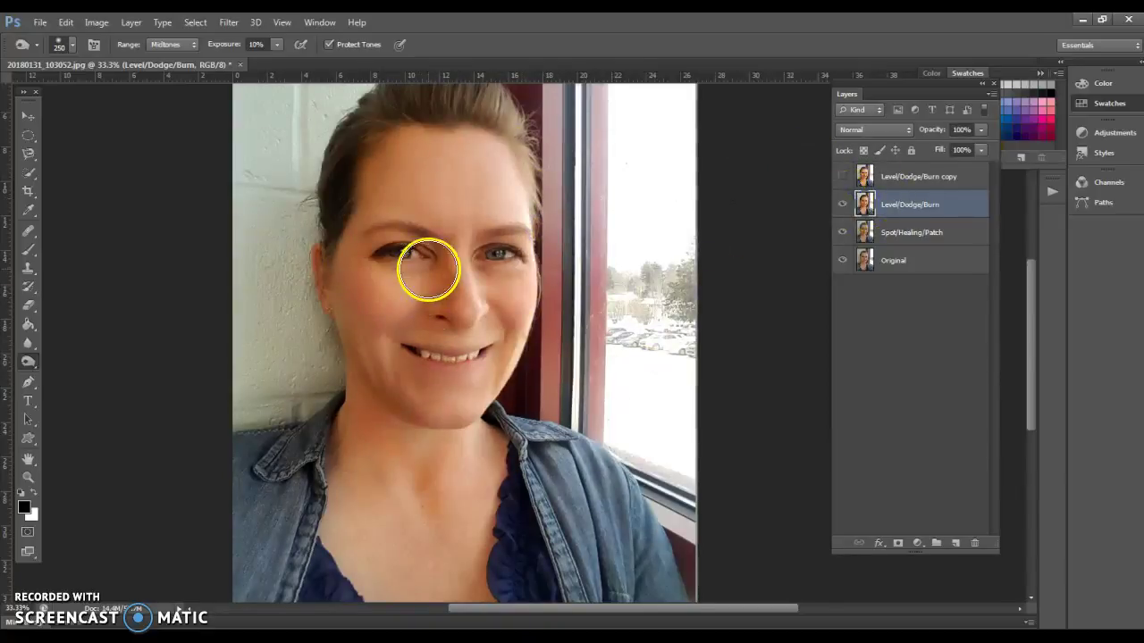
left_click(497, 328)
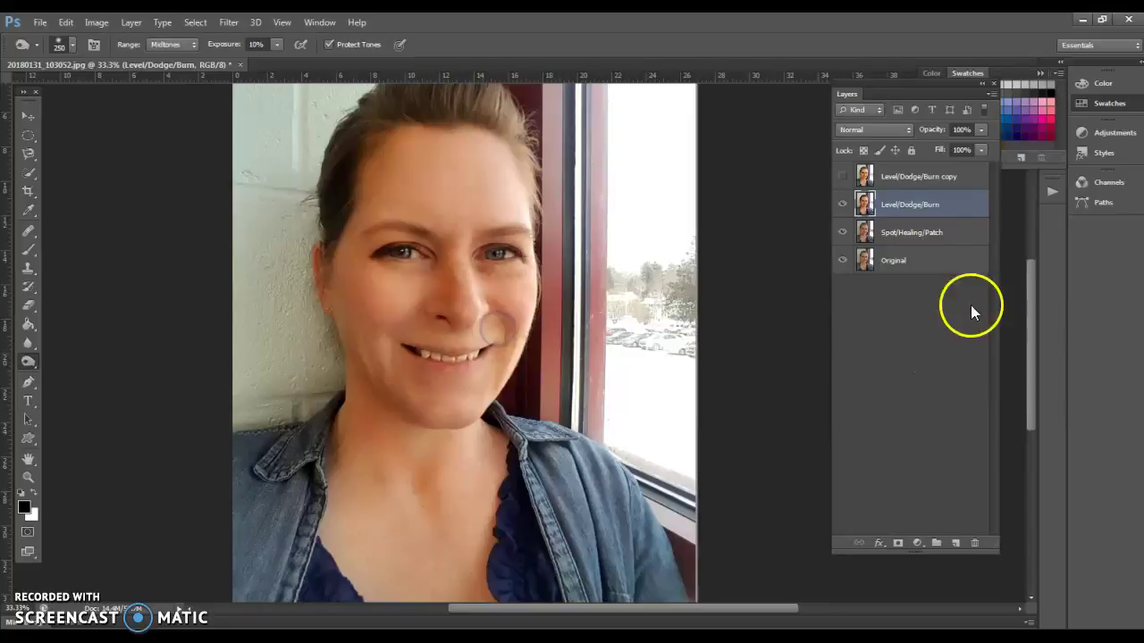
Open the History list, scroll through the recorded burn strokes and collapse it
mouse_move(899, 125)
left_mouse_down()
mouse_move(902, 98)
mouse_move(810, 120)
mouse_move(902, 114)
left_mouse_up()
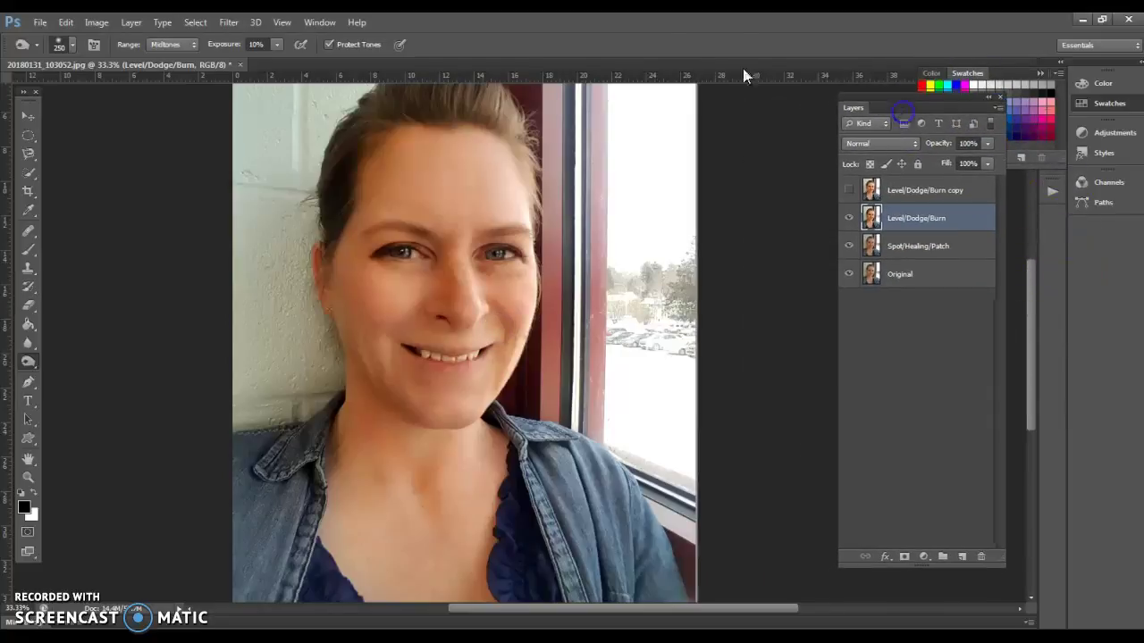
left_click(323, 22)
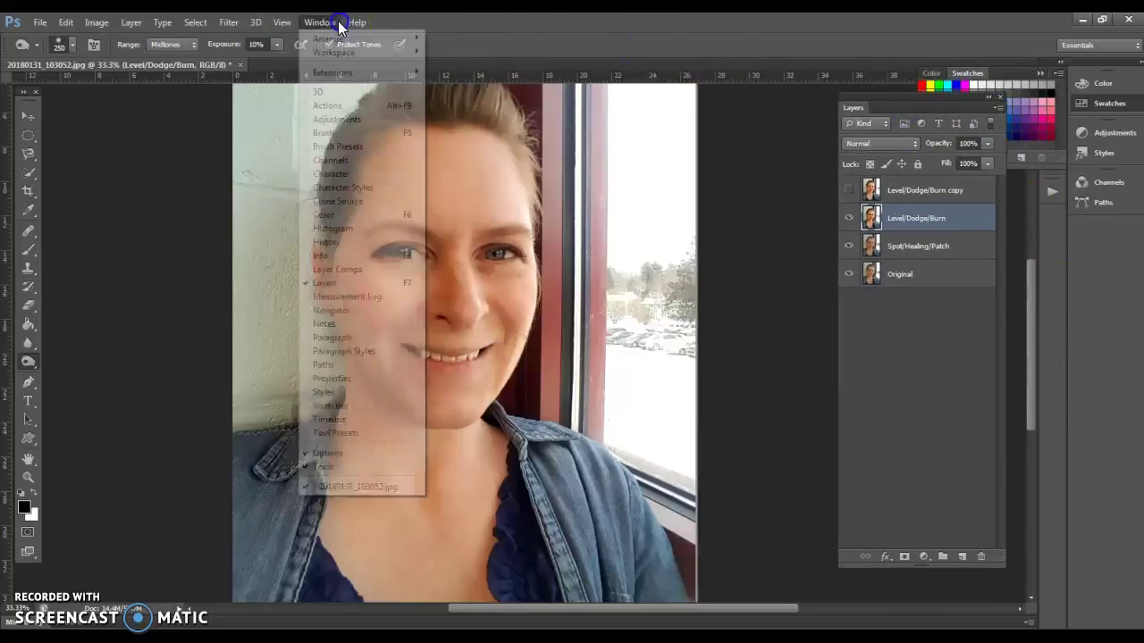
left_click(325, 242)
mouse_move(1028, 211)
left_mouse_down()
mouse_move(1028, 132)
mouse_move(1028, 238)
left_mouse_up()
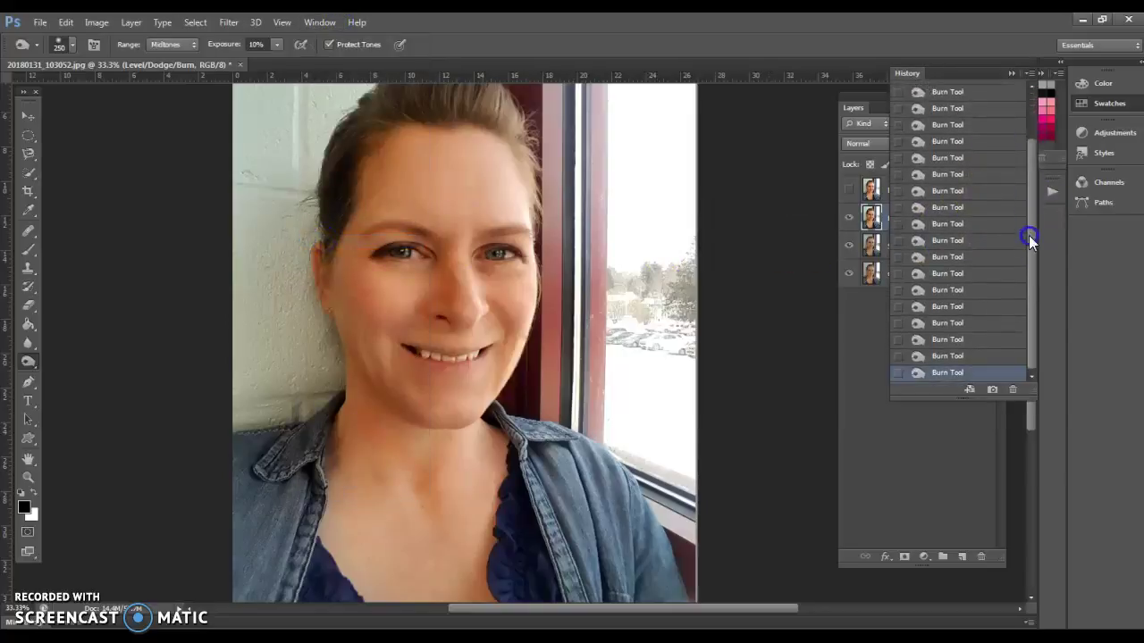
left_click(1010, 73)
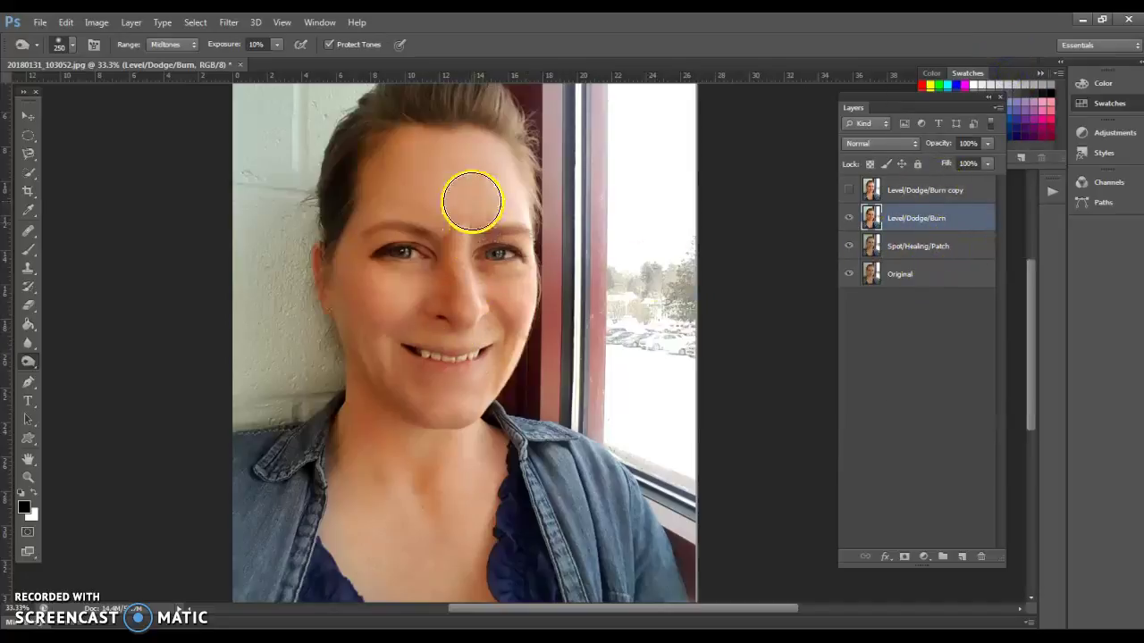
Dodge the midtones on the nose bridge, forehead and cheeks at 10% exposure, enlarging the brush to 200 px
left_click(29, 367)
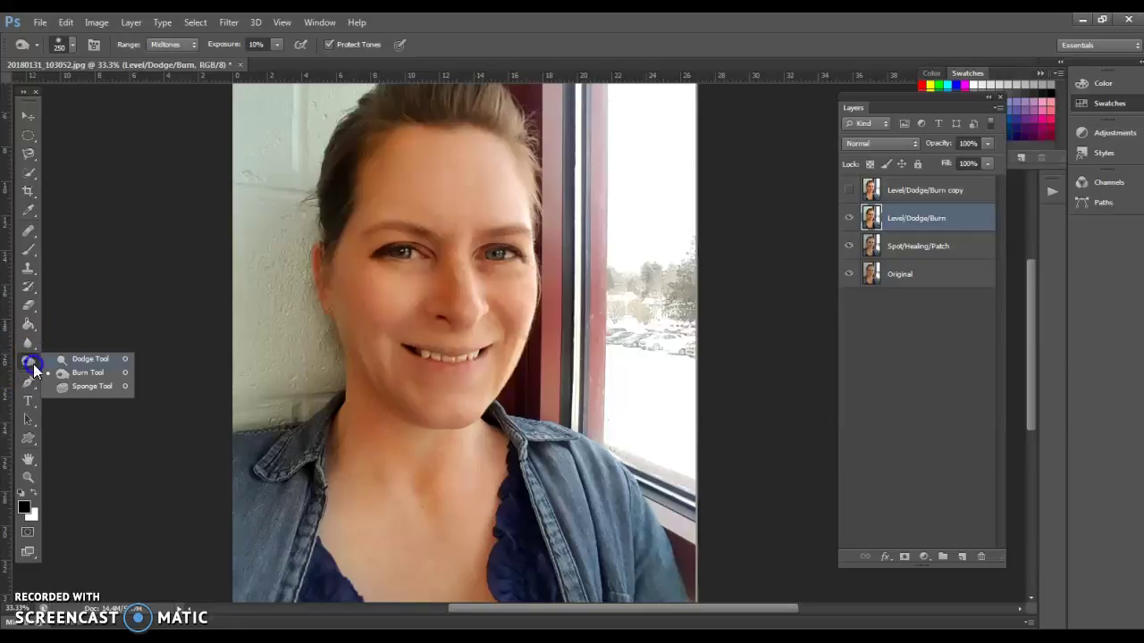
left_click(84, 359)
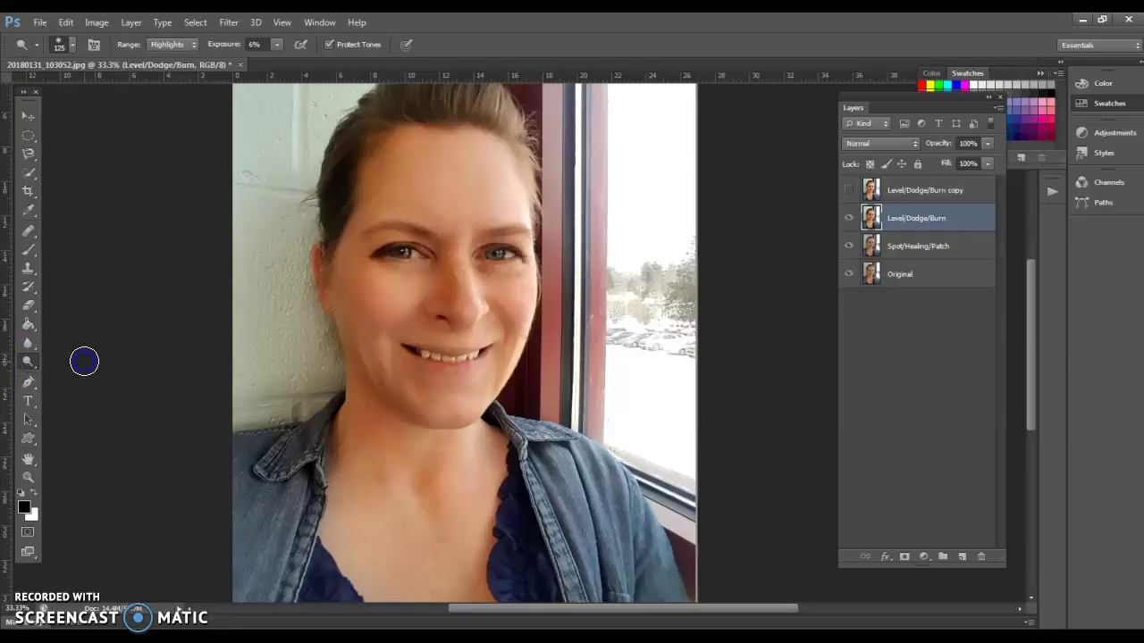
left_click(276, 45)
left_click(279, 59)
left_click(192, 45)
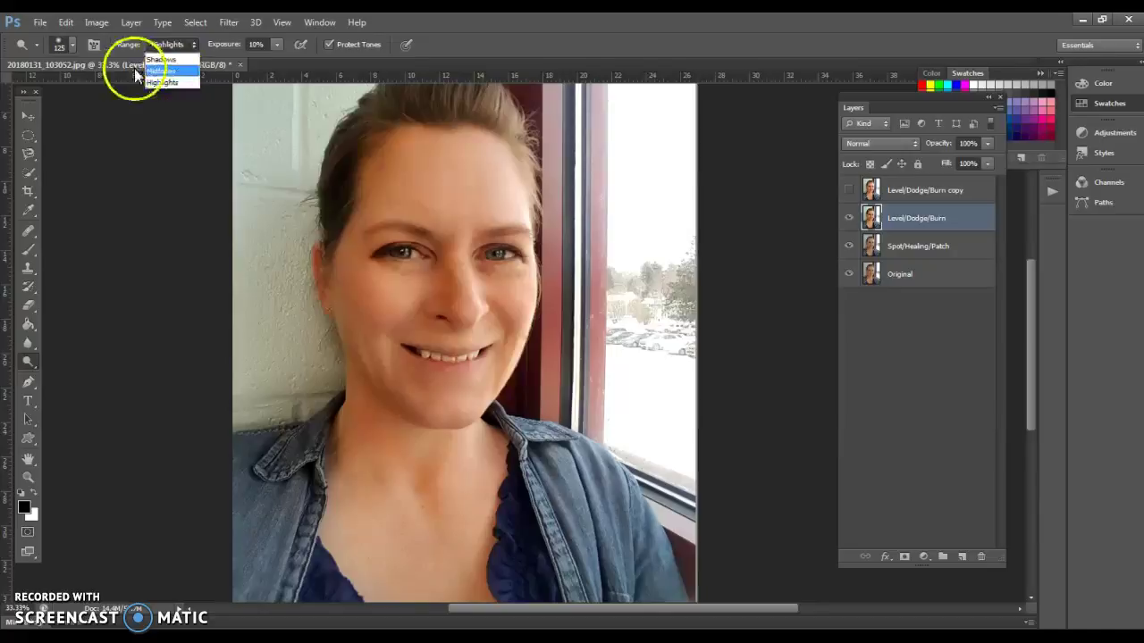
left_click(159, 71)
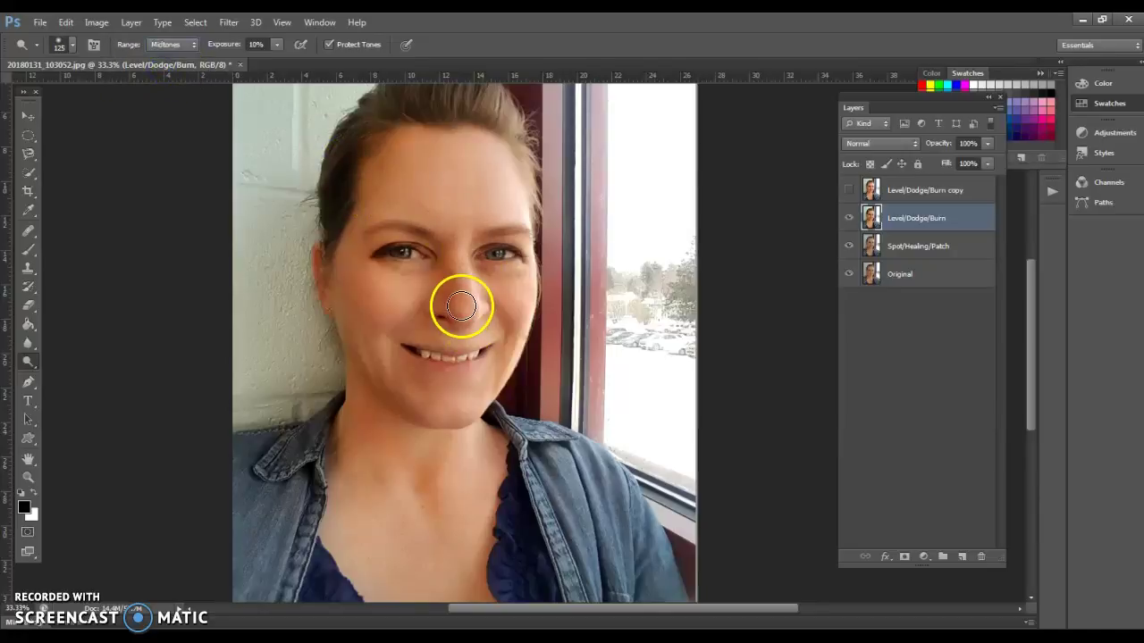
left_click_drag(457, 257, 454, 242)
mouse_move(469, 304)
left_mouse_down()
mouse_move(460, 218)
mouse_move(512, 234)
mouse_move(475, 255)
mouse_move(458, 220)
mouse_move(471, 296)
mouse_move(463, 255)
mouse_move(496, 189)
mouse_move(463, 188)
mouse_move(439, 215)
mouse_move(413, 200)
mouse_move(418, 170)
mouse_move(452, 189)
left_mouse_up()
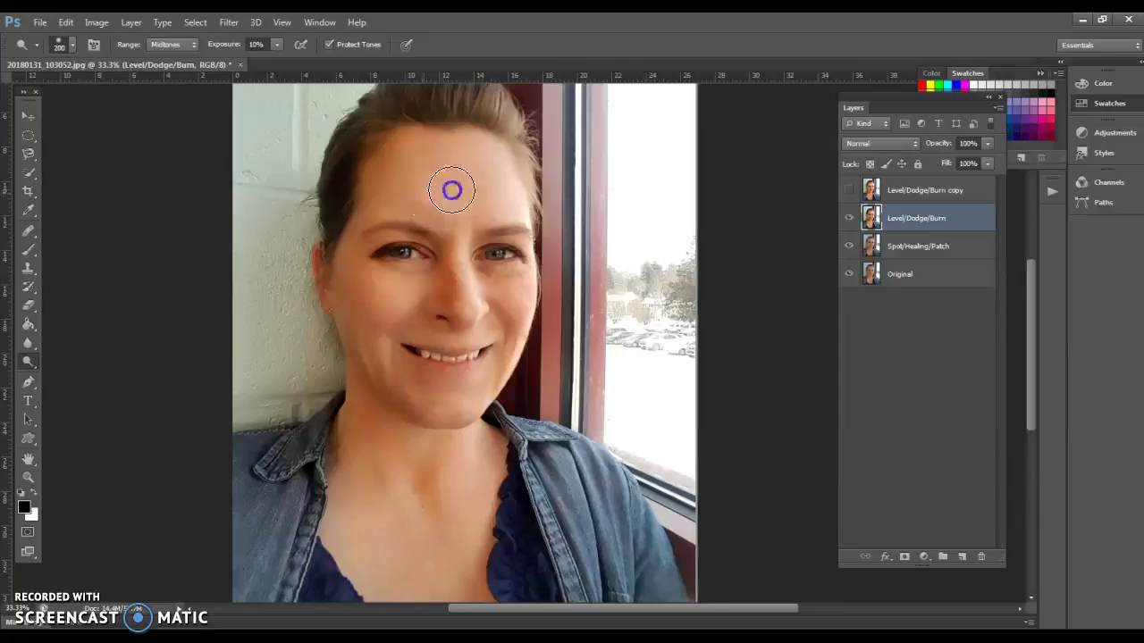
left_click_drag(529, 269, 534, 273)
left_click_drag(357, 295, 400, 299)
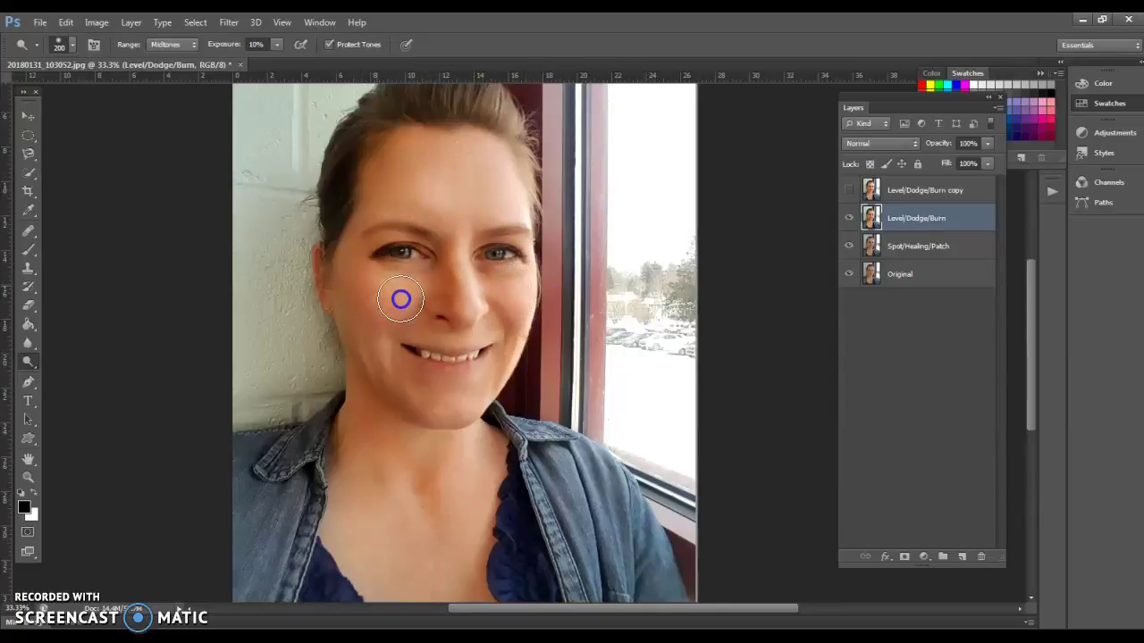
Switch to the browser to study the lighten areas in the Pinterest contouring reference, and return to Photoshop
left_click(184, 636)
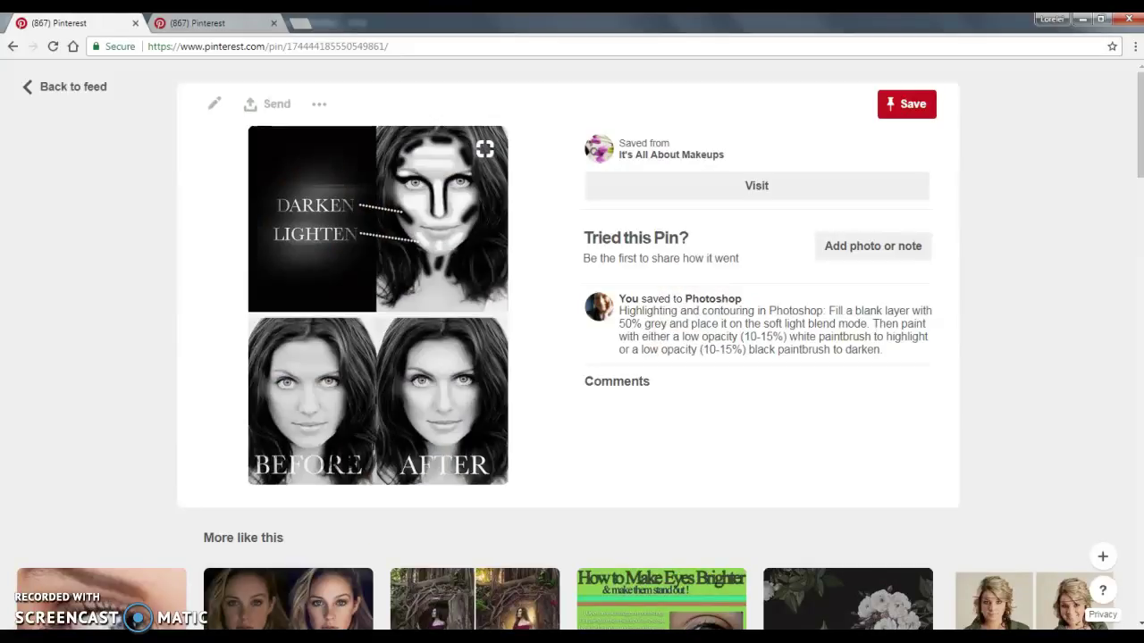
mouse_move(460, 206)
left_mouse_down()
mouse_move(413, 194)
mouse_move(425, 255)
left_mouse_up()
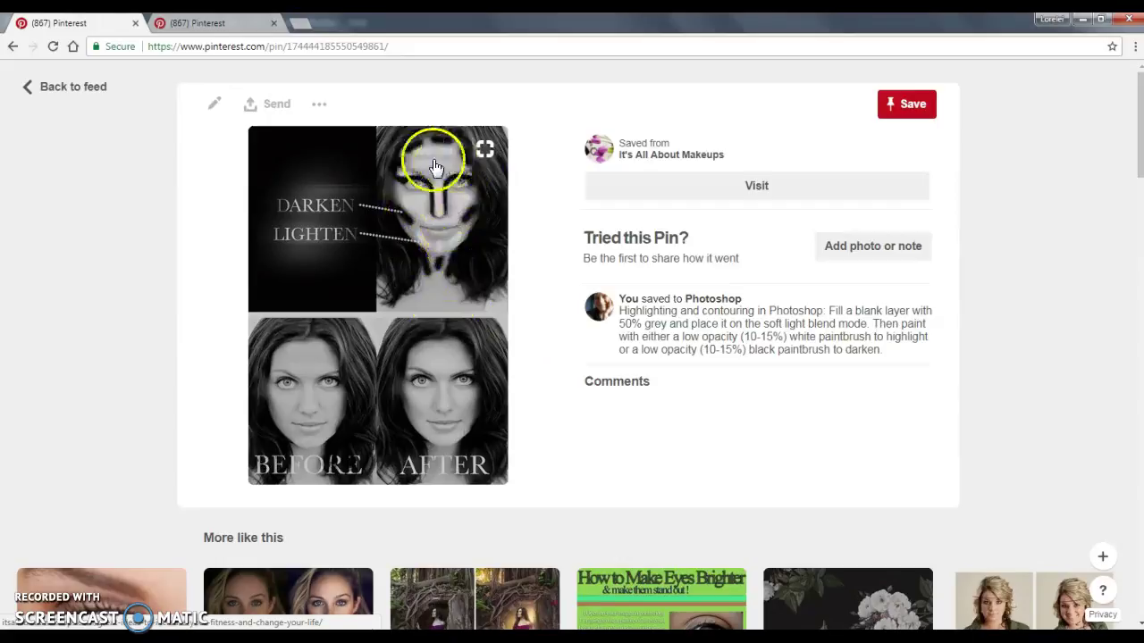
left_click(1082, 23)
Bring the eye on the left of the portrait into close view at 200% zoom
left_click(29, 482)
left_click_drag(426, 295, 446, 244)
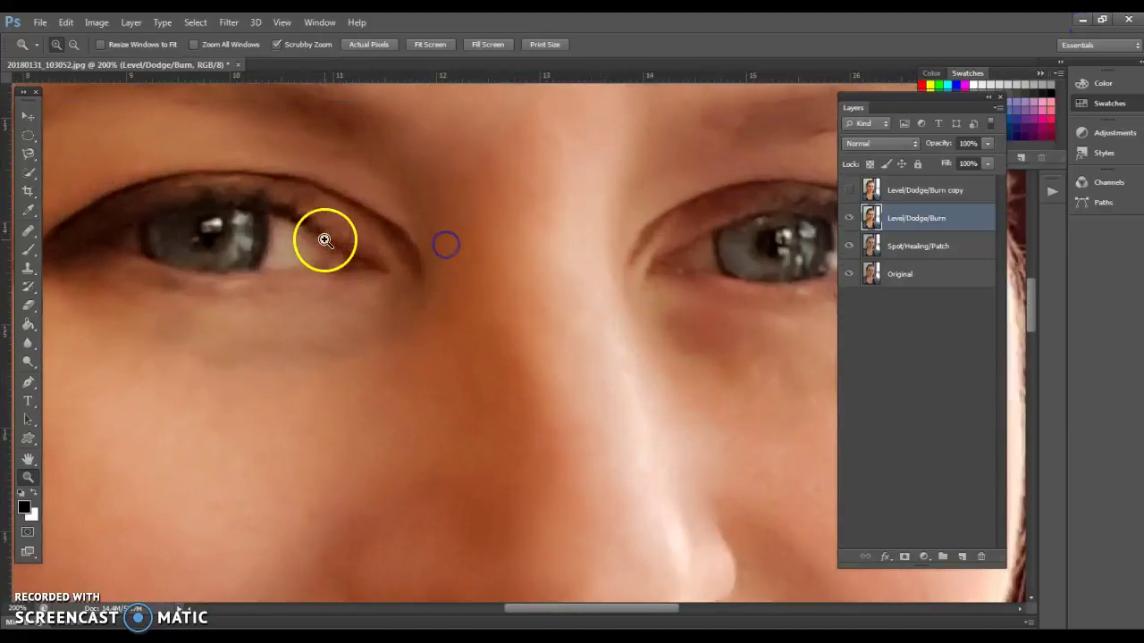
scroll(325, 240, "up", 2)
left_click(179, 611)
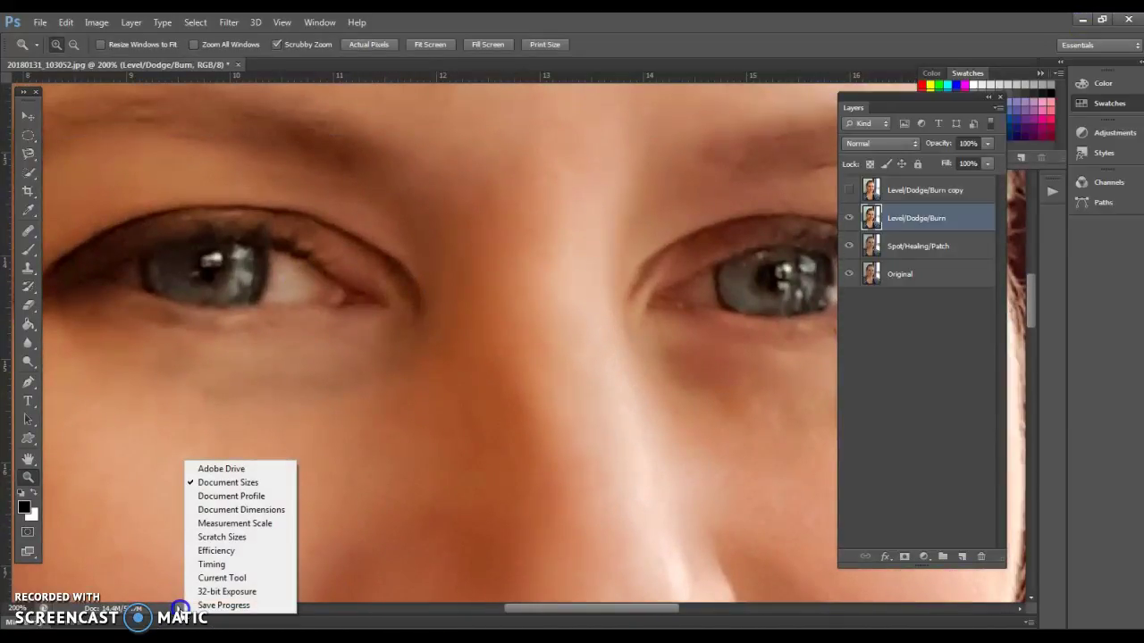
left_click(179, 611)
left_click(178, 611)
left_click(647, 618)
left_click_drag(638, 613, 596, 611)
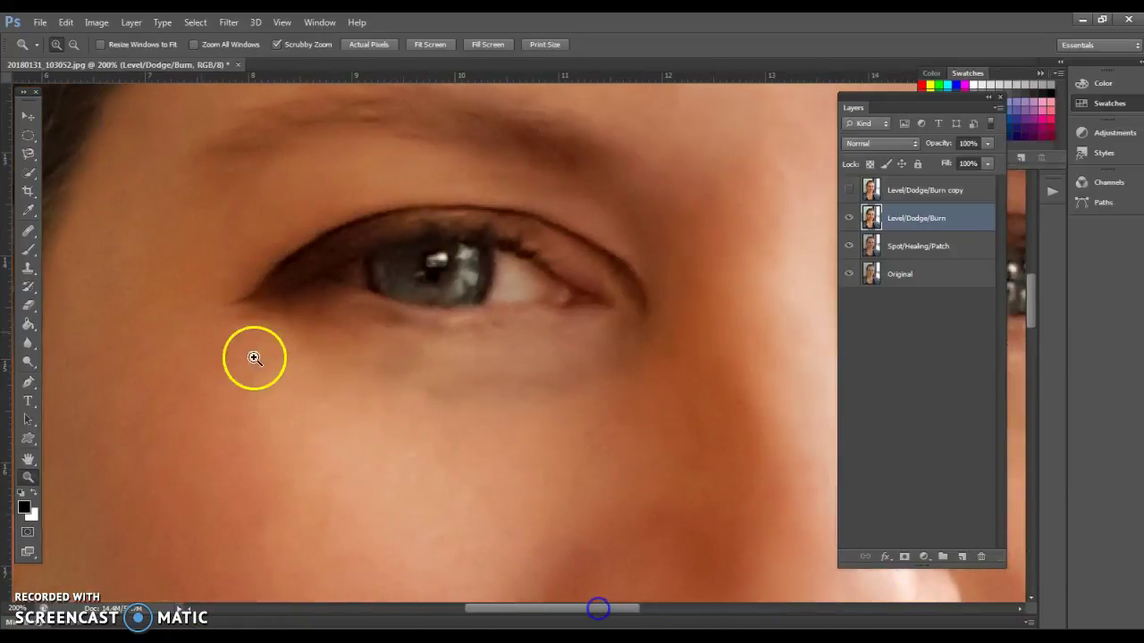
left_click(28, 249)
key("bracketleft")
key("bracketleft")
key("bracketleft")
key("bracketleft")
key("bracketleft")
key("bracketleft")
key("bracketleft")
key("bracketleft")
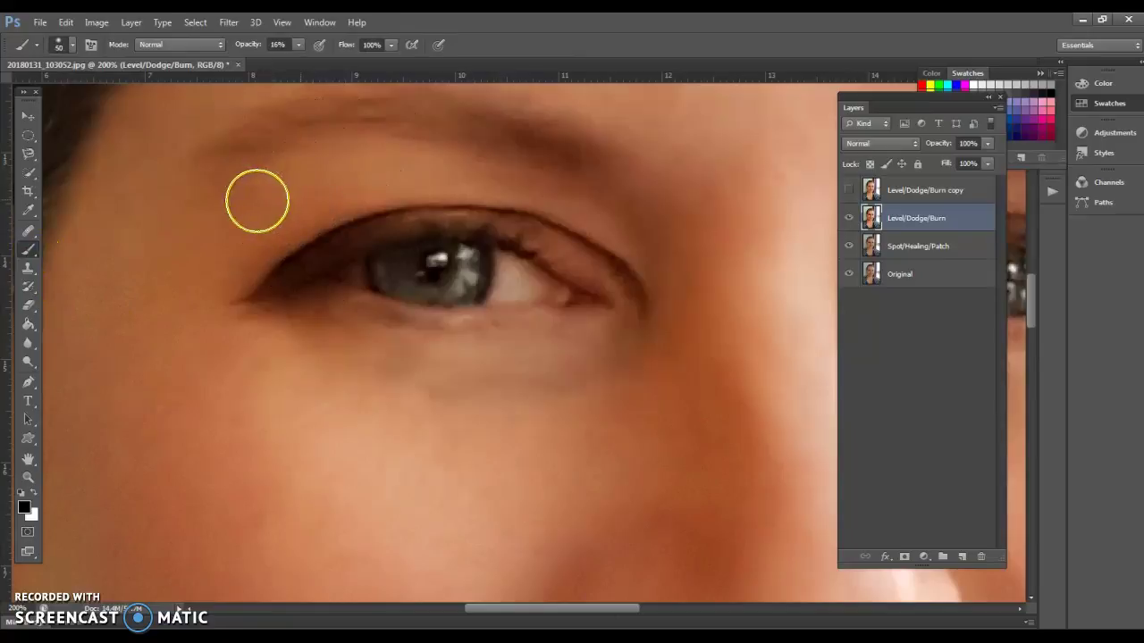
key("bracketright")
key("bracketright")
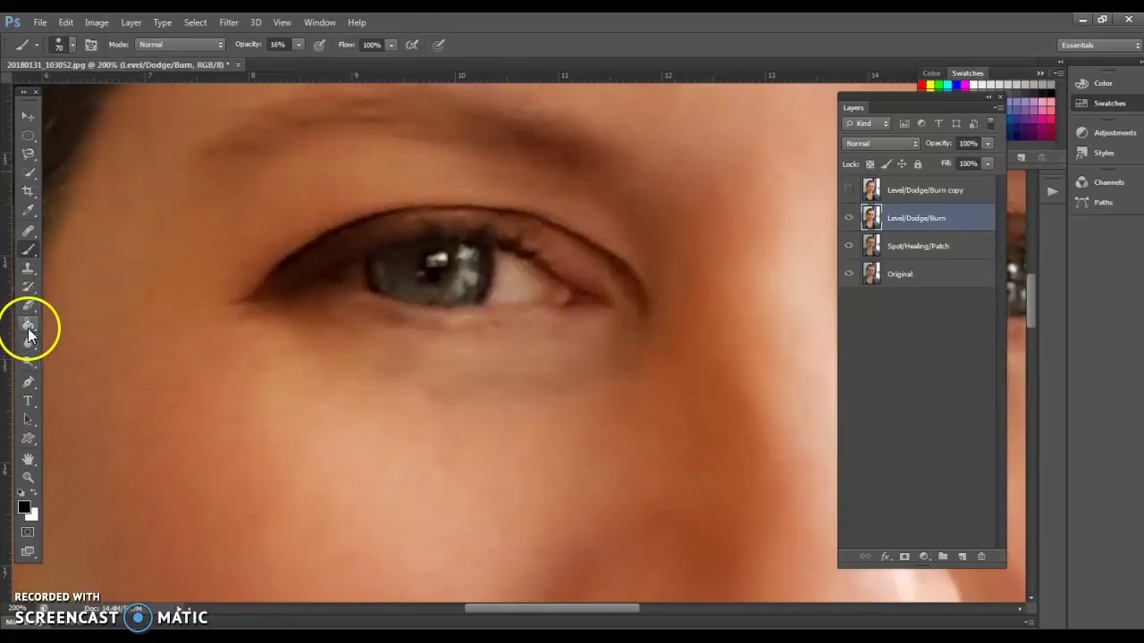
Dodge the midtones between the eyebrow and upper eyelid of the left-hand eye with an 80 px brush
left_click(27, 361)
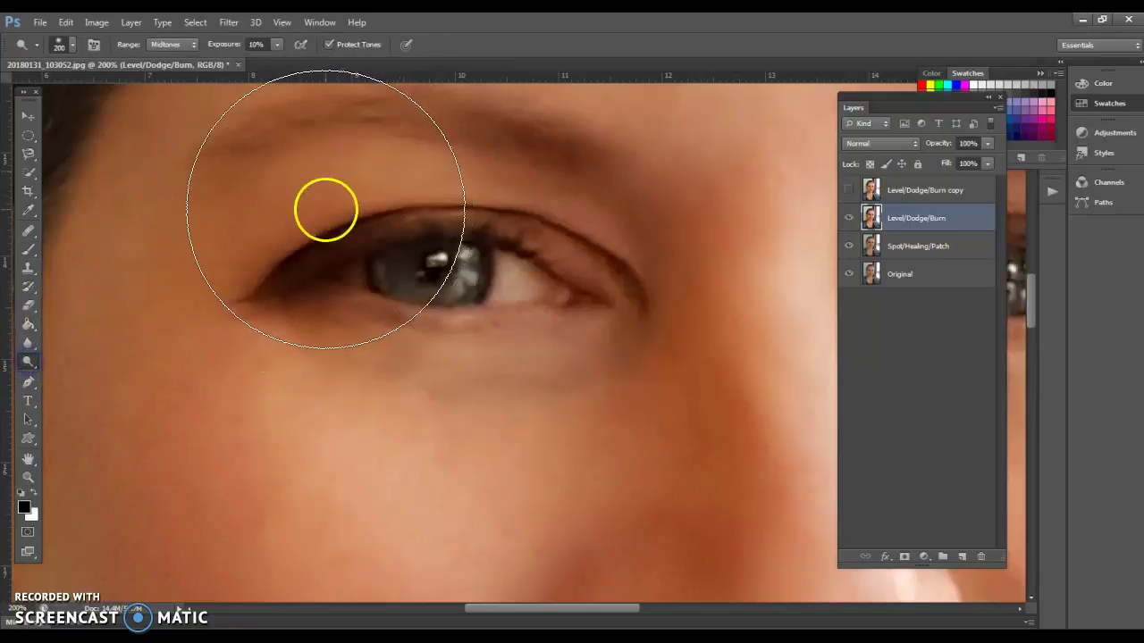
key("bracketleft")
key("bracketleft")
key("bracketleft")
key("bracketleft")
key("bracketleft")
key("bracketleft")
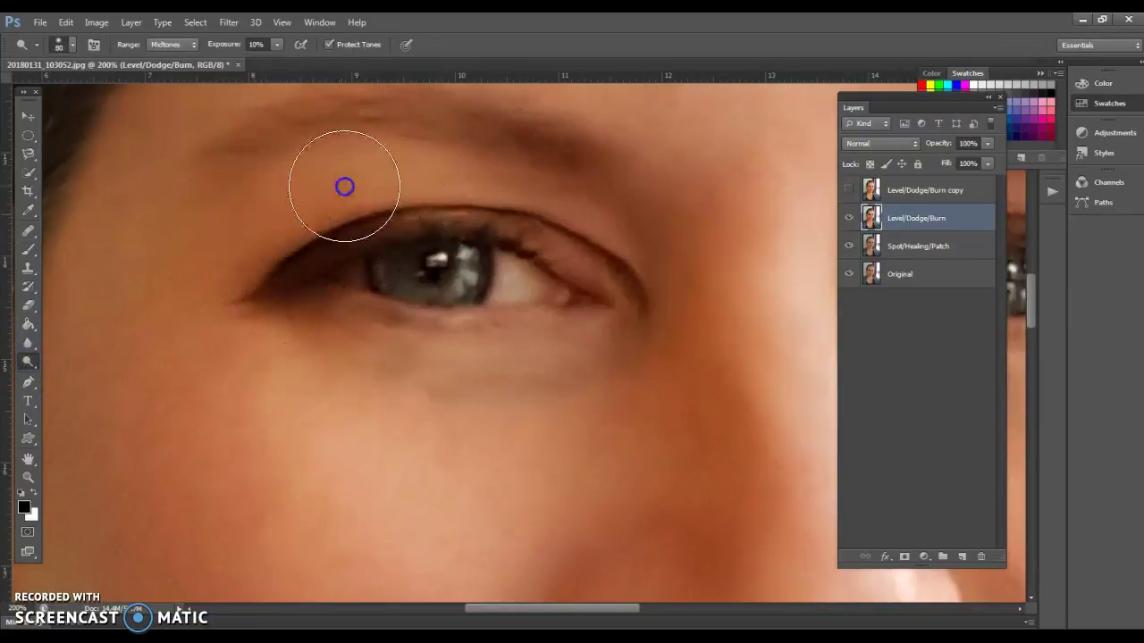
left_click_drag(319, 190, 408, 167)
mouse_move(235, 222)
left_mouse_down()
mouse_move(416, 188)
mouse_move(363, 174)
mouse_move(396, 169)
left_mouse_up()
mouse_move(265, 205)
left_mouse_down()
mouse_move(235, 205)
mouse_move(270, 194)
mouse_move(248, 192)
mouse_move(302, 179)
mouse_move(456, 169)
mouse_move(316, 178)
left_mouse_up()
Dodge the brow bone and outer corner of the eye on the right of the portrait with the 80 px brush
left_click(28, 477)
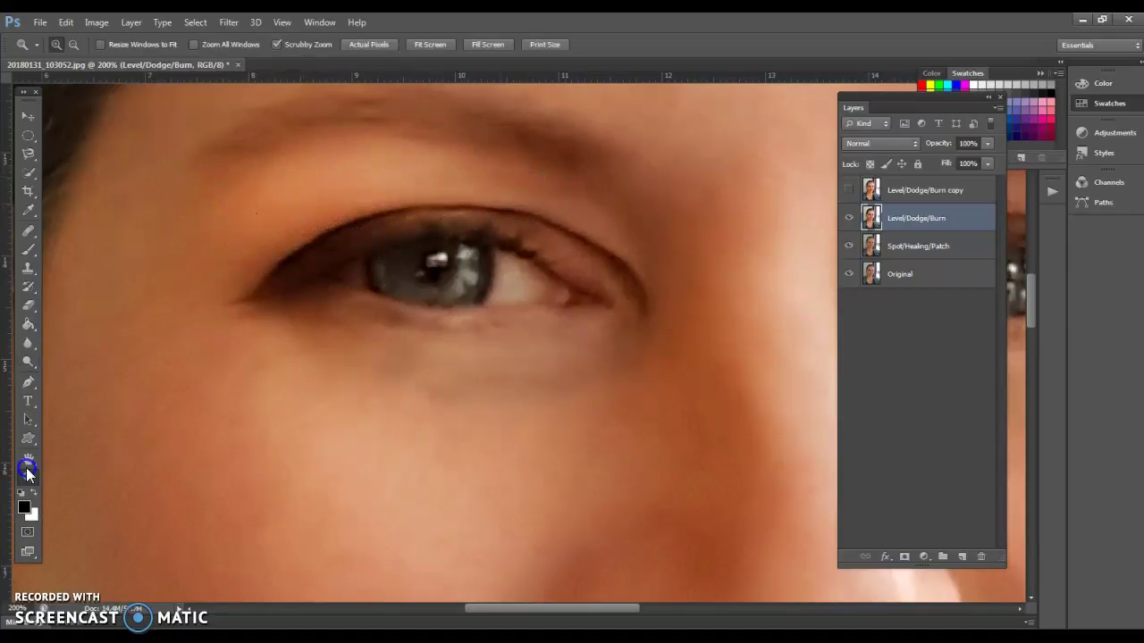
left_click_drag(609, 539, 726, 495)
left_click(726, 495, "alt")
left_click(762, 457)
left_click(751, 453)
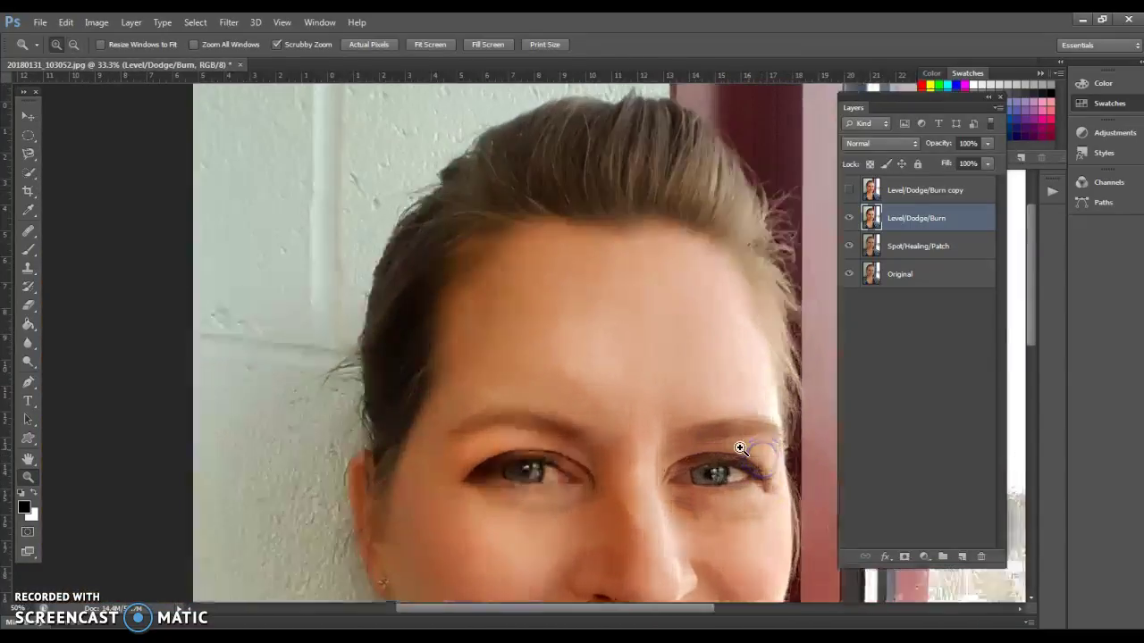
left_click(770, 458)
left_click(27, 363)
left_click(735, 444)
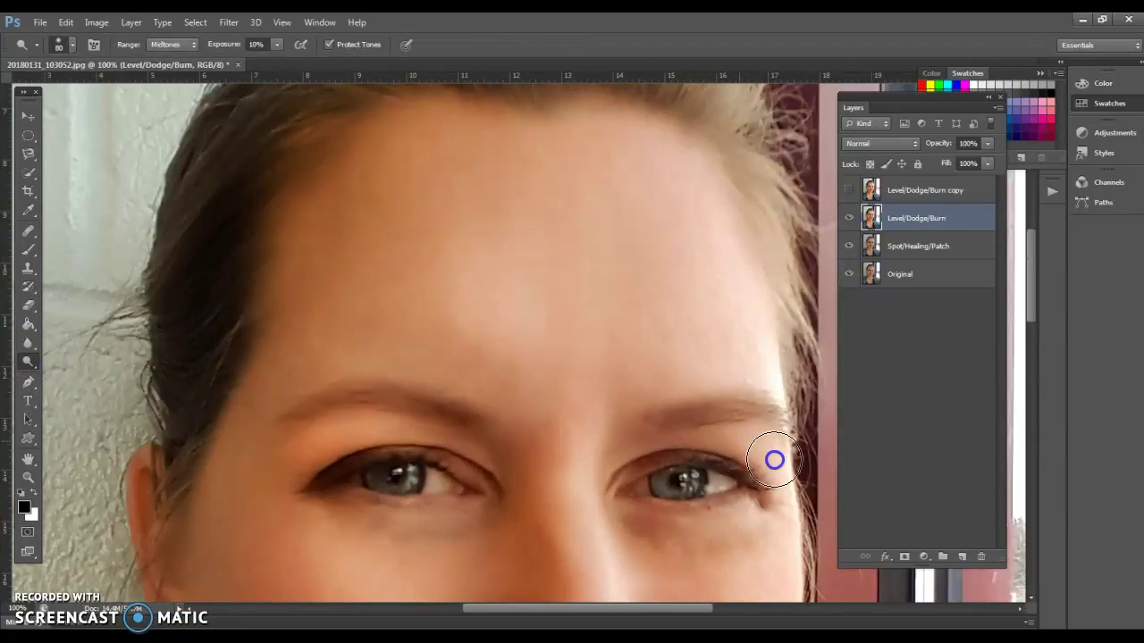
Dodge the cheek on the left of the portrait with the brush enlarged to 250 px
left_click(27, 476)
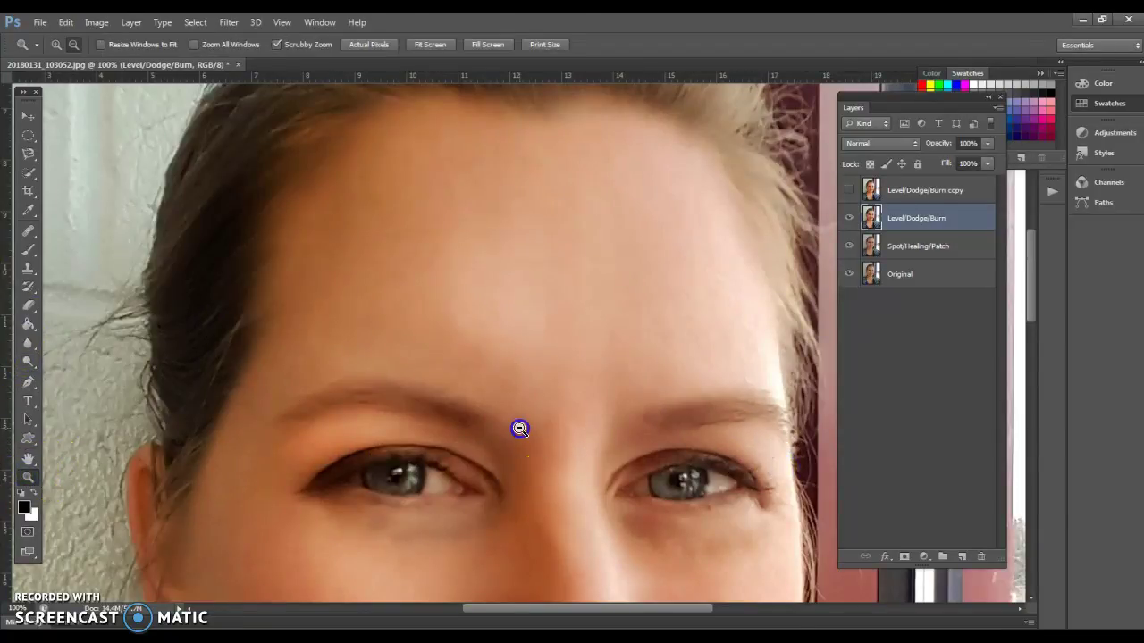
left_click(585, 452, "alt")
left_click(575, 453, "alt")
left_click(570, 449, "alt")
scroll(575, 453, "down", 5)
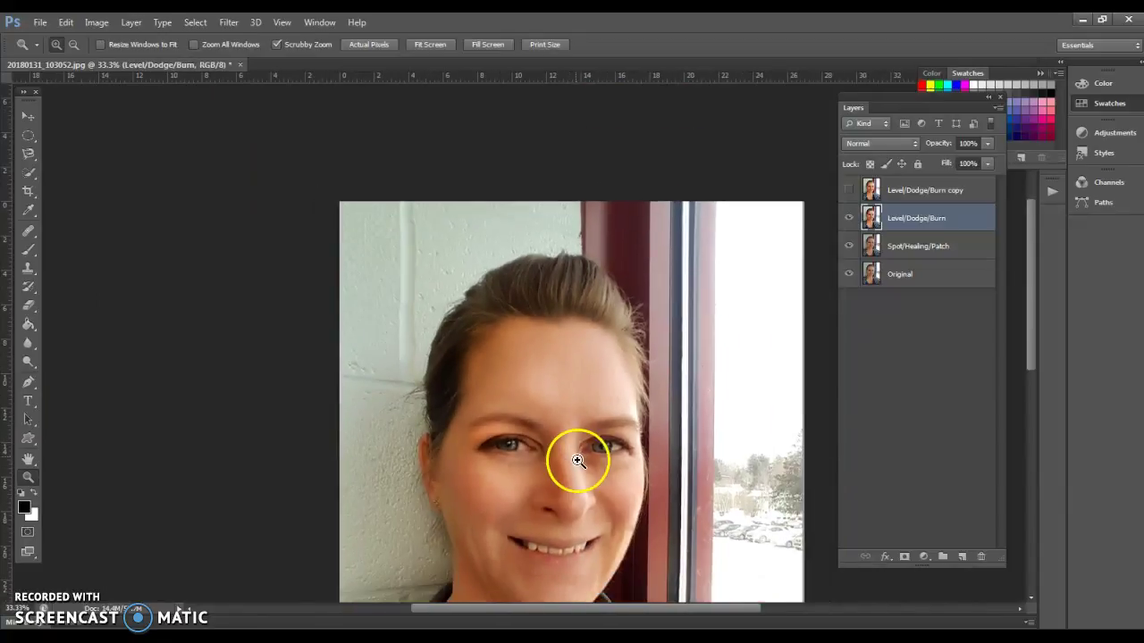
left_click_drag(28, 362, 87, 361)
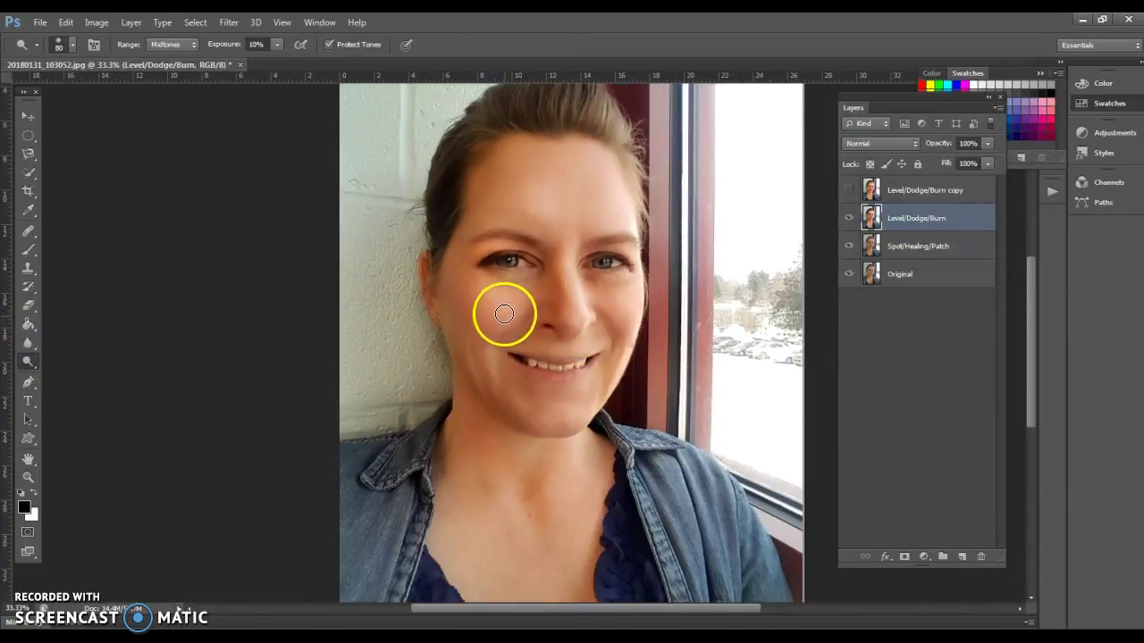
key("bracketright")
key("bracketright")
key("bracketright")
key("bracketright")
key("bracketright")
key("bracketright")
key("bracketright")
left_click(512, 308)
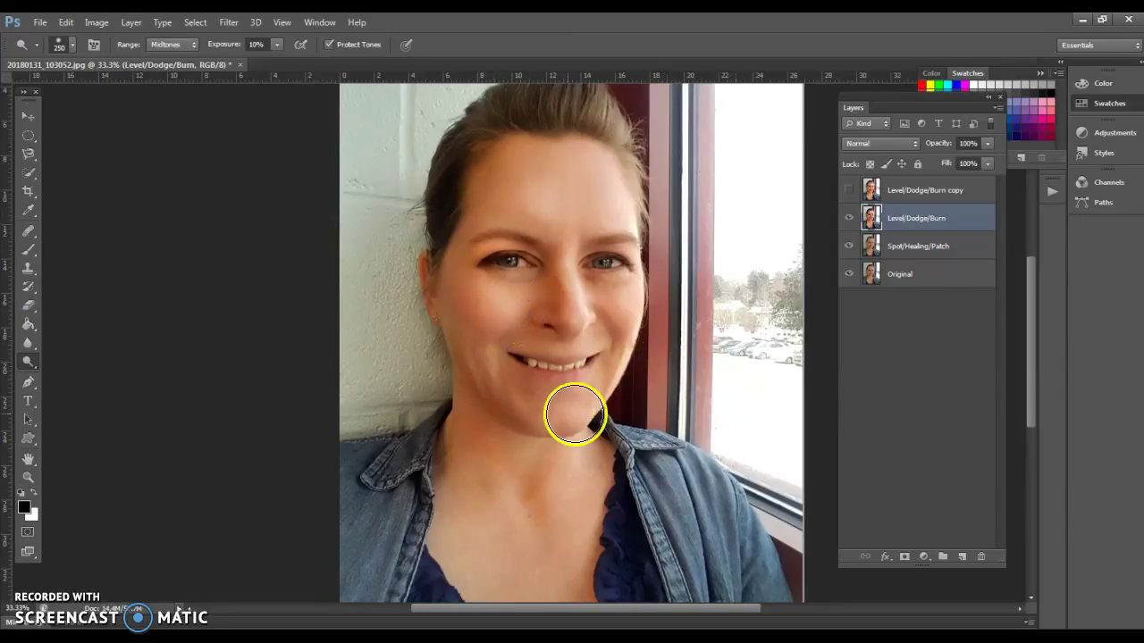
Hide the Level/Dodge/Burn layer and show the Level/Dodge/Burn copy layer to compare the two versions
left_click(849, 220)
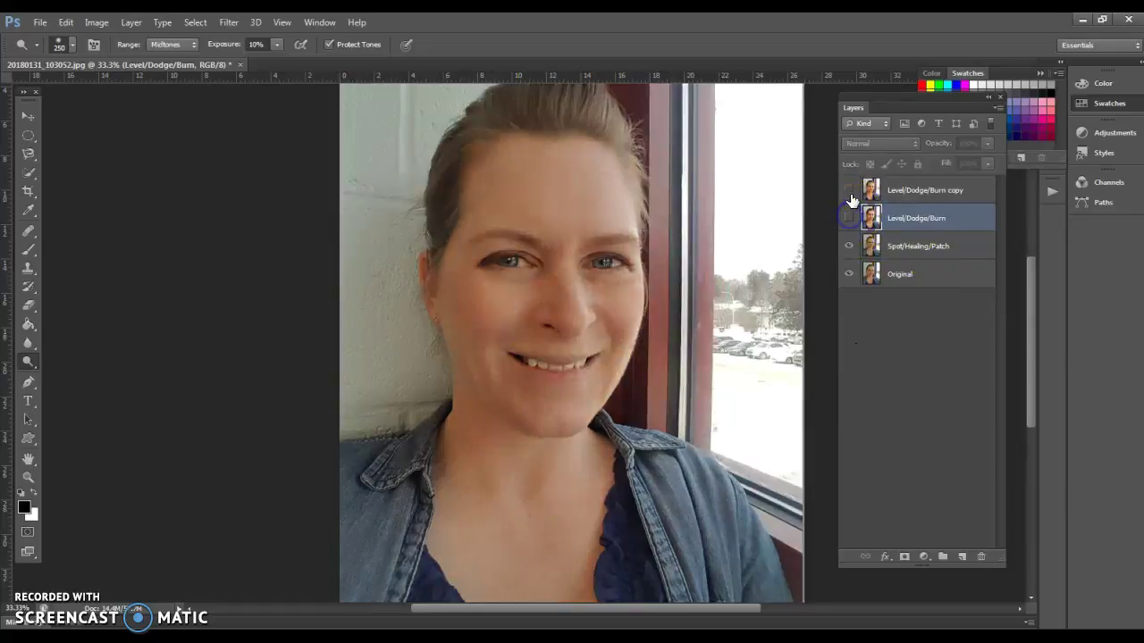
left_click(849, 191)
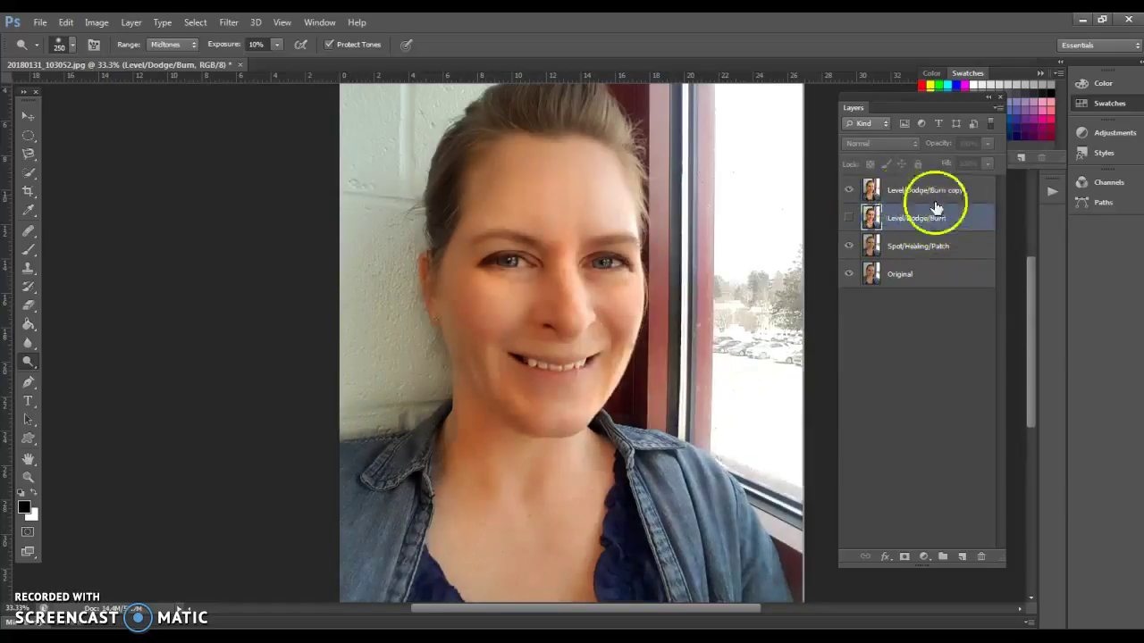
Delete the Level/Dodge/Burn layer and rename its copy as Level/Dodge/Burn
mouse_move(937, 215)
left_mouse_down()
mouse_move(918, 218)
mouse_move(975, 561)
mouse_move(982, 553)
left_mouse_up()
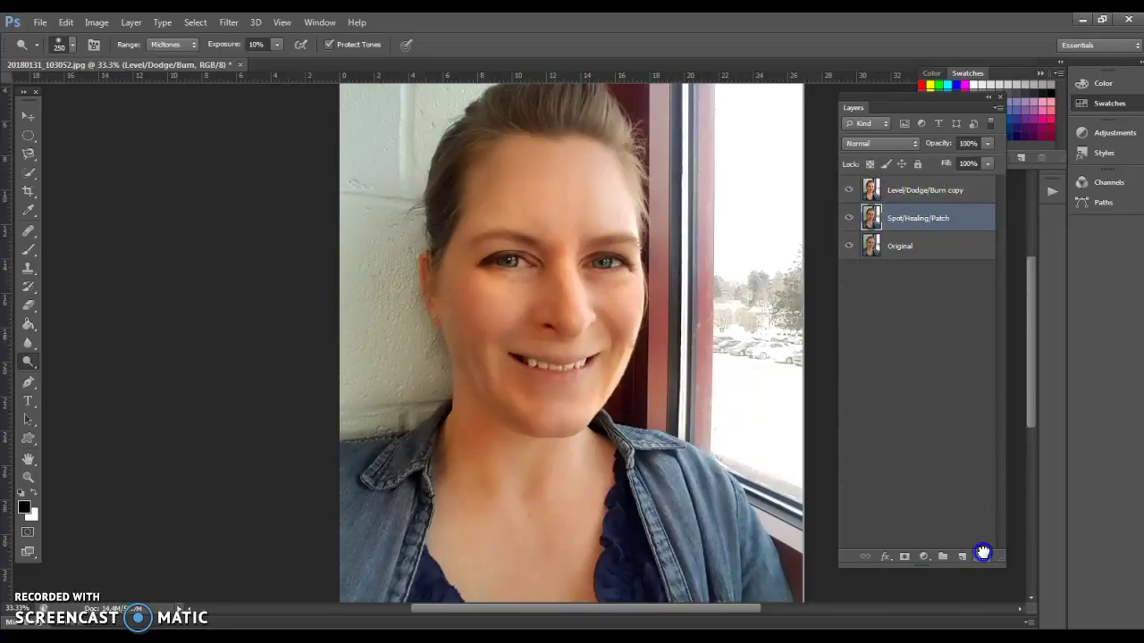
left_click(960, 192)
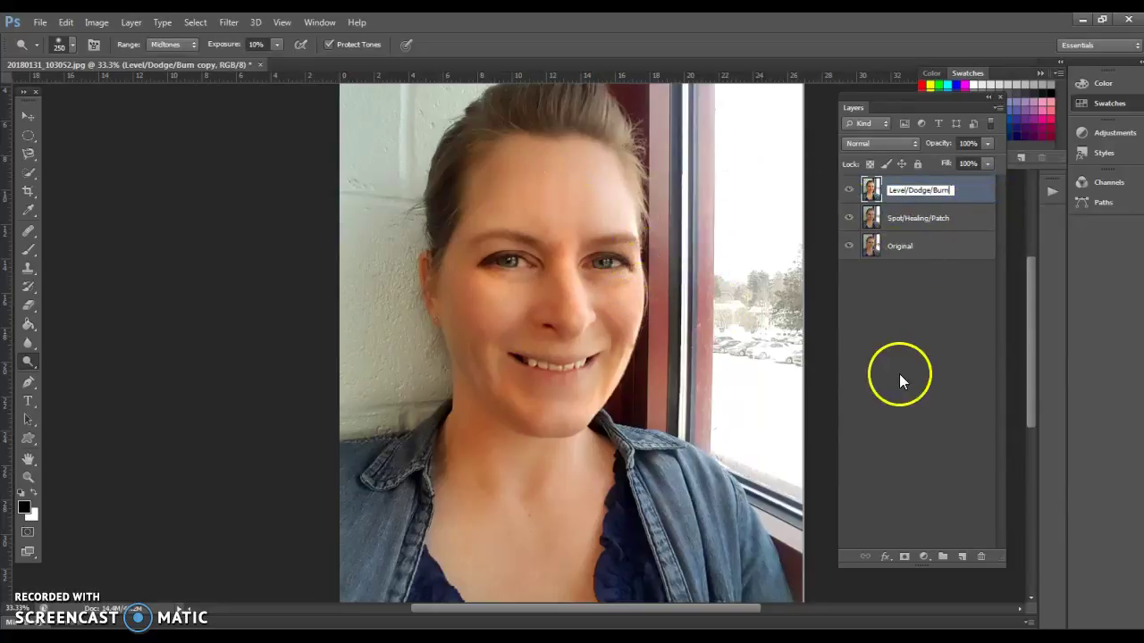
key("Return")
Duplicate the Level/Dodge/Burn layer under the name Level/Dodge/Burn copy
right_click(898, 187)
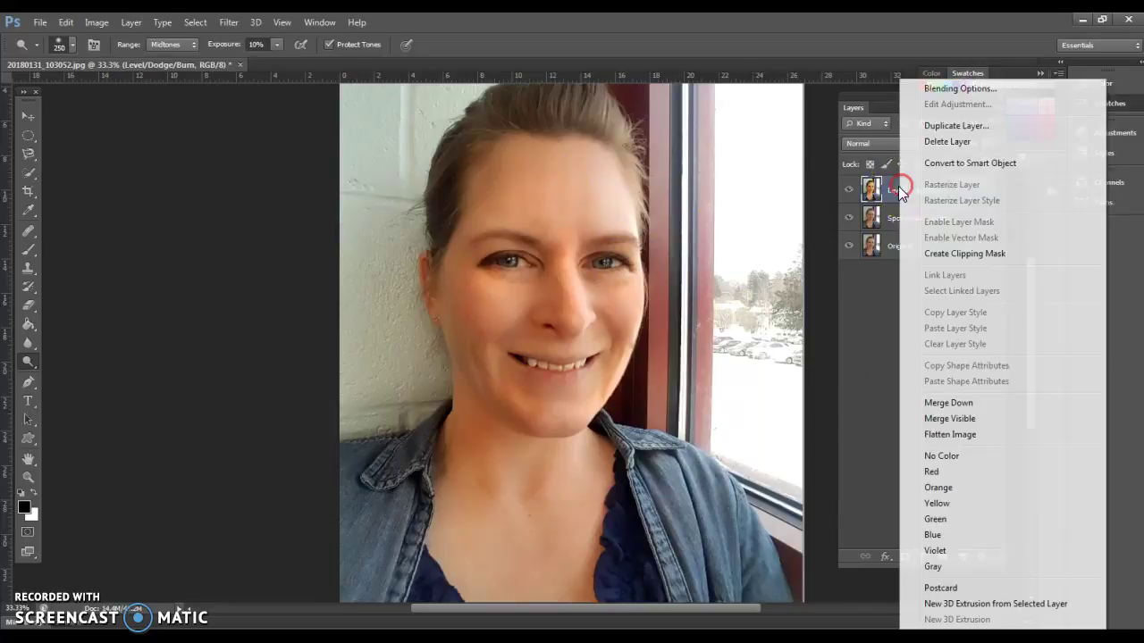
left_click(945, 126)
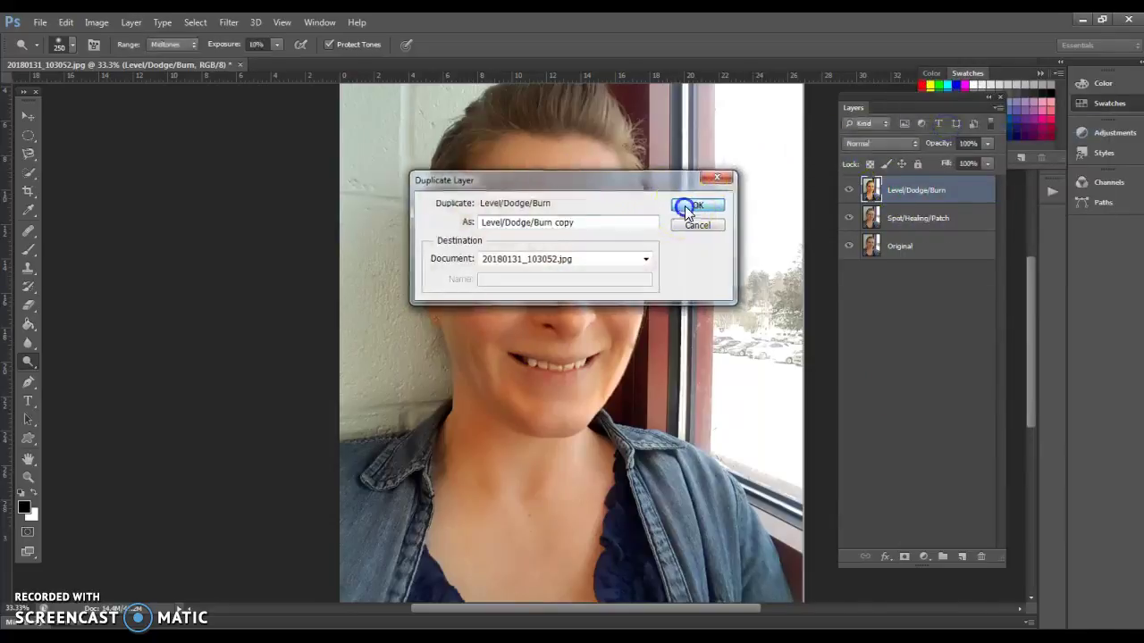
left_click(684, 207)
Switch to the Pinterest page in the browser and examine which eye areas the reference image marks for dodging and burning
left_click(27, 478)
left_click_drag(607, 268, 694, 456)
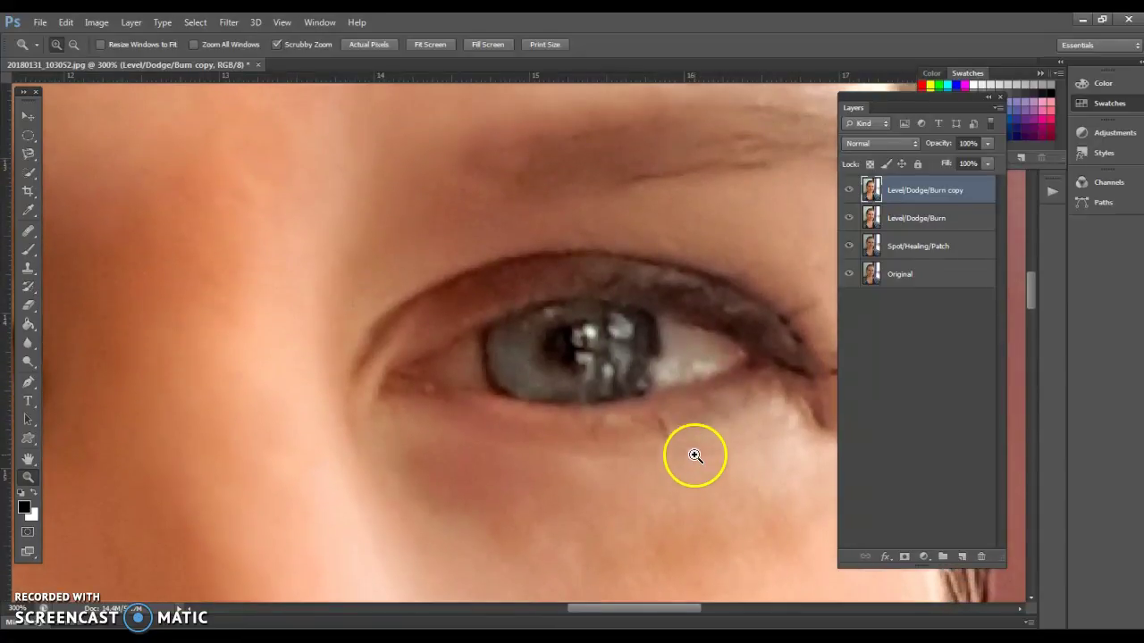
left_click(1019, 609)
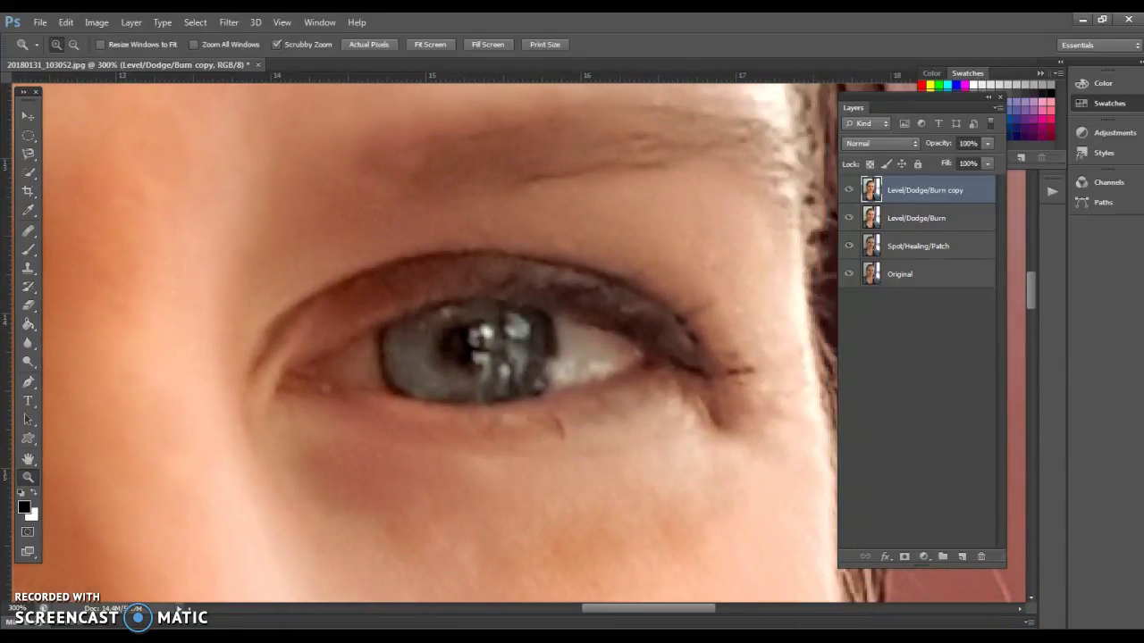
left_click(214, 608)
left_click(206, 27)
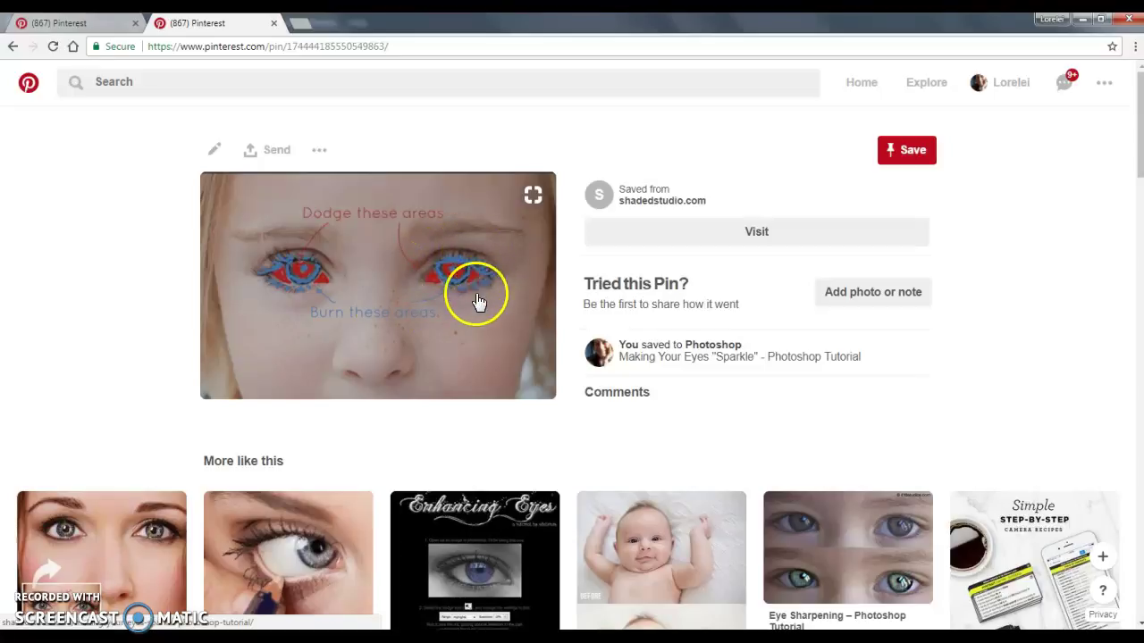
left_click(1079, 21)
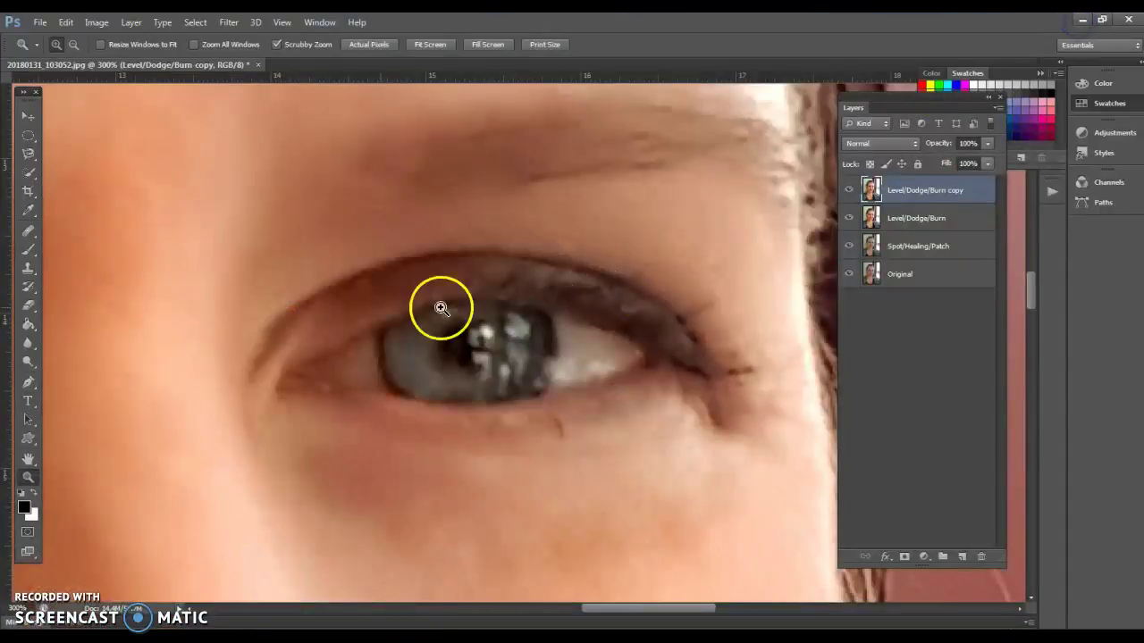
Dodge the midtones of the iris of the eye on the right of the portrait with the brush reduced to 25 px
left_click(28, 361)
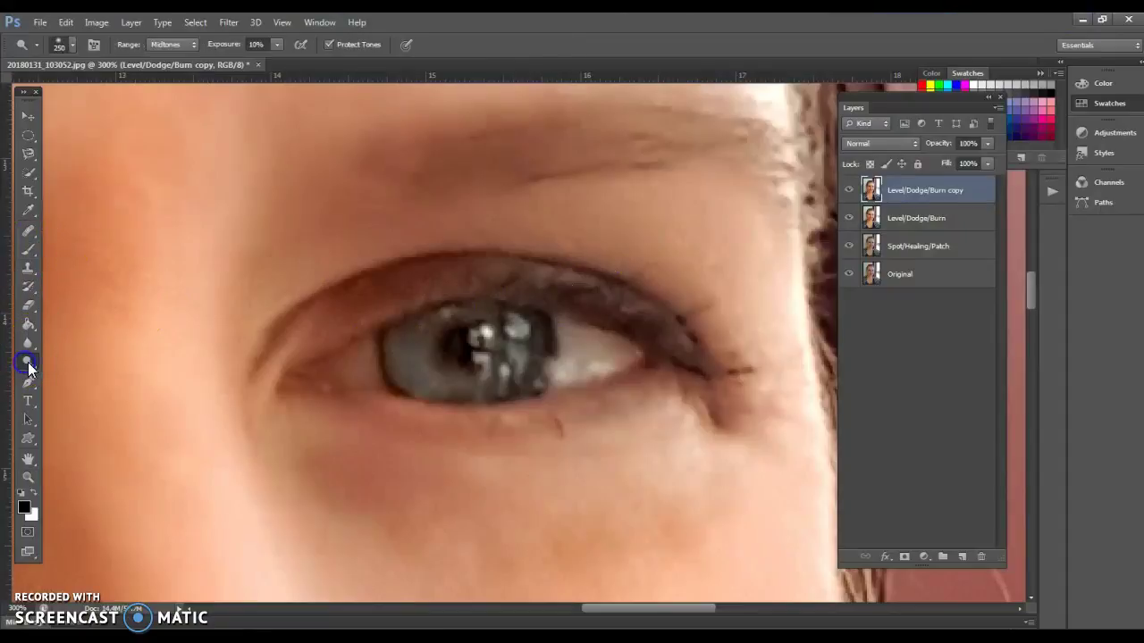
key("bracketleft")
key("bracketleft")
key("bracketleft")
key("bracketleft")
key("bracketleft")
key("bracketleft")
key("bracketleft")
key("bracketleft")
key("bracketleft")
key("bracketleft")
key("bracketleft")
key("bracketleft")
key("bracketleft")
key("bracketleft")
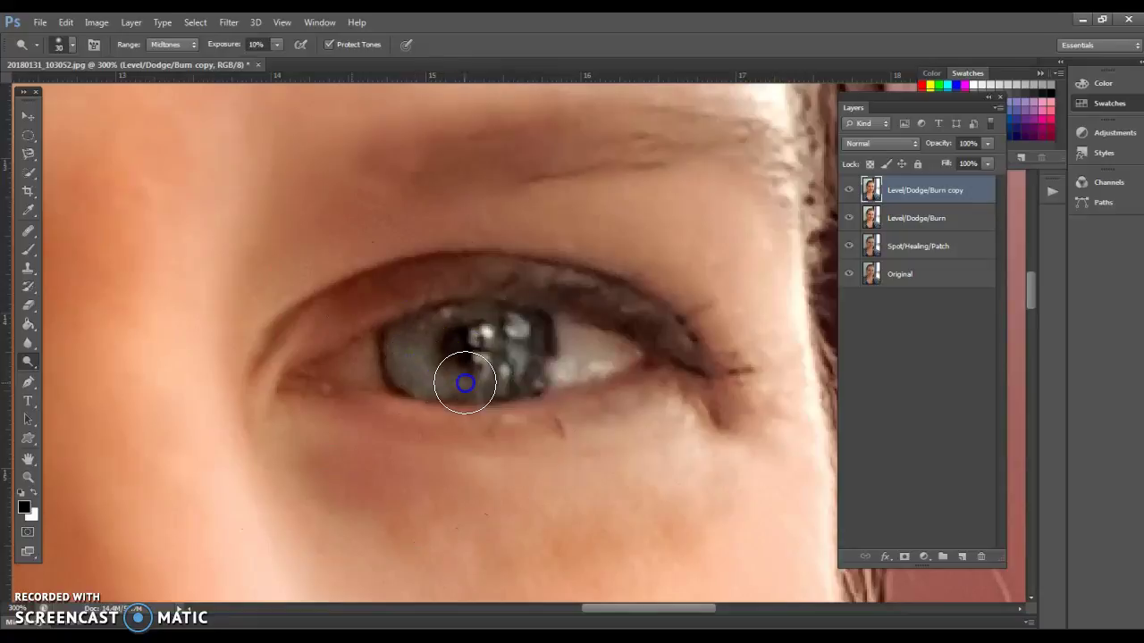
left_click_drag(454, 316, 417, 329)
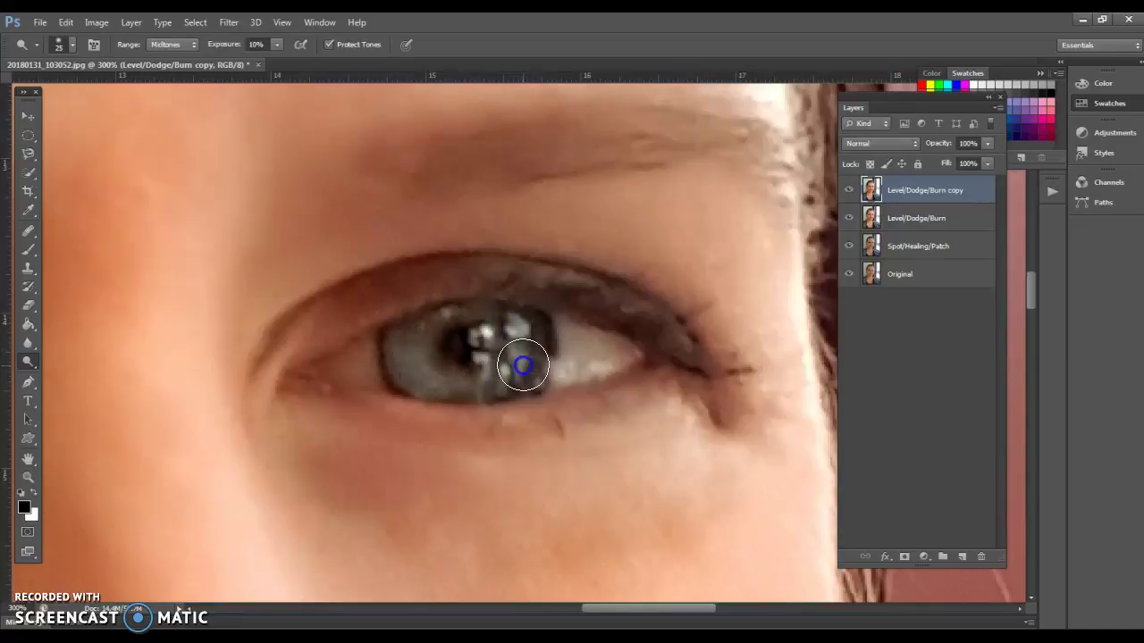
Set the Dodge range to Highlights and brighten the inner part of the same iris at 10% exposure
left_click(195, 47)
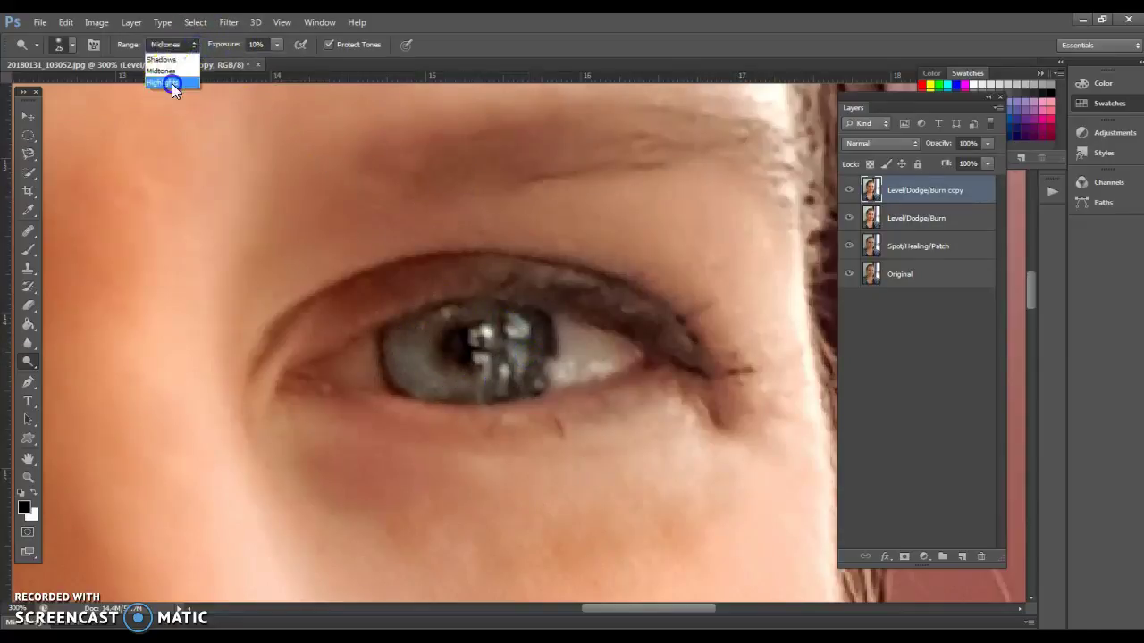
left_click(172, 83)
left_click(413, 348)
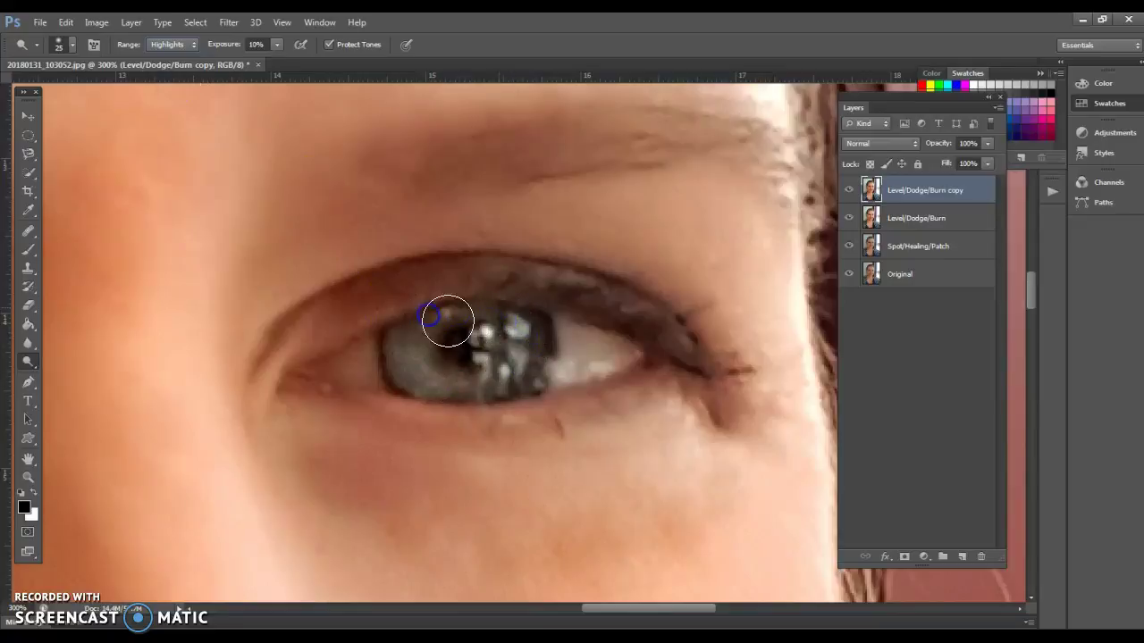
Toggle the visibility of the Level/Dodge/Burn copy layer to compare the iris before and after dodging
left_click(850, 190)
left_click(849, 189)
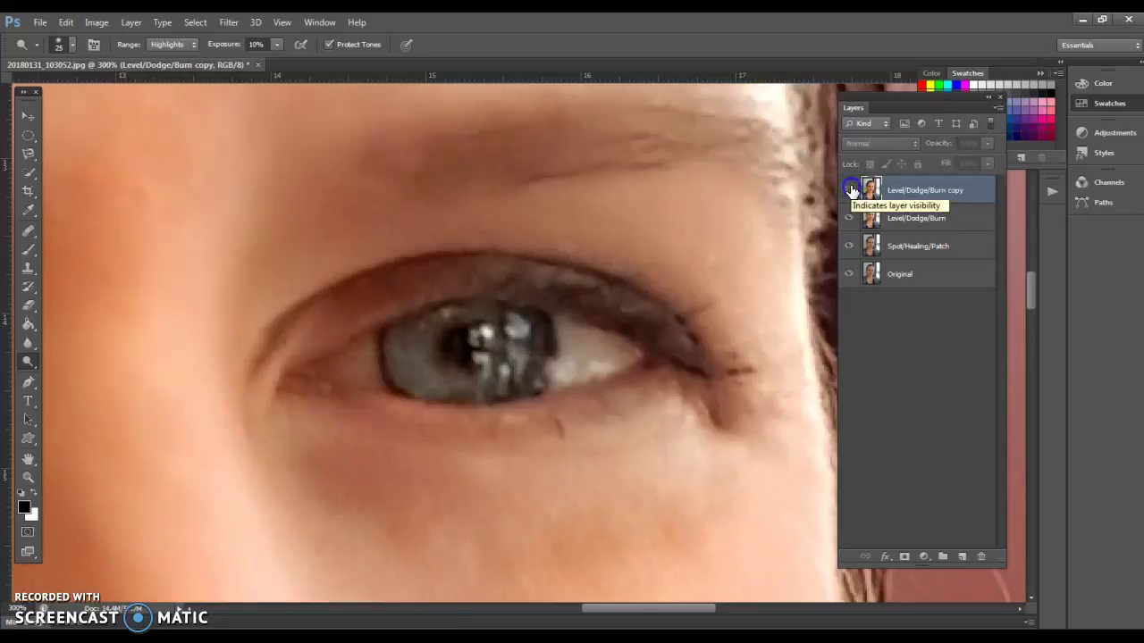
left_click(850, 190)
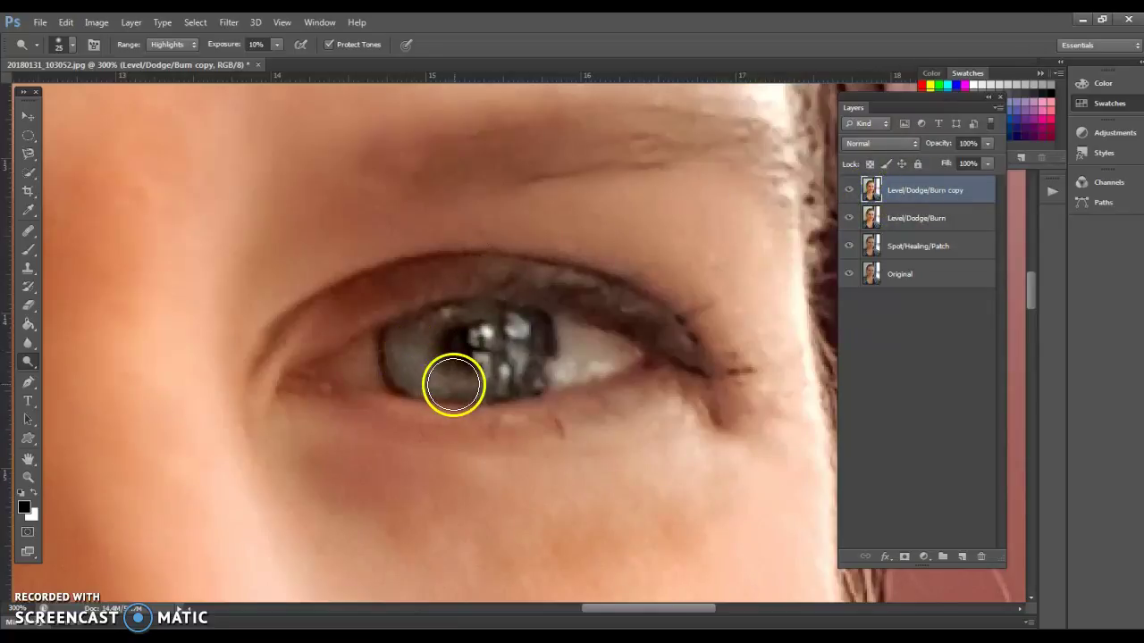
Dodge the highlights along the lower iris and the catchlights with the 25 px brush
left_click(191, 45)
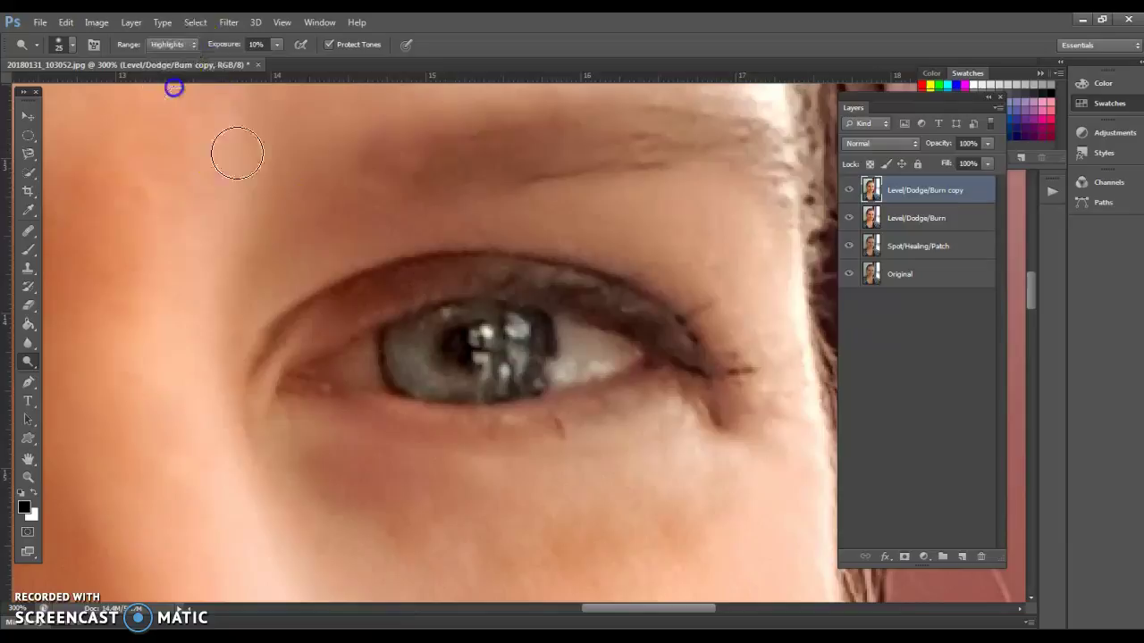
left_click_drag(441, 381, 468, 387)
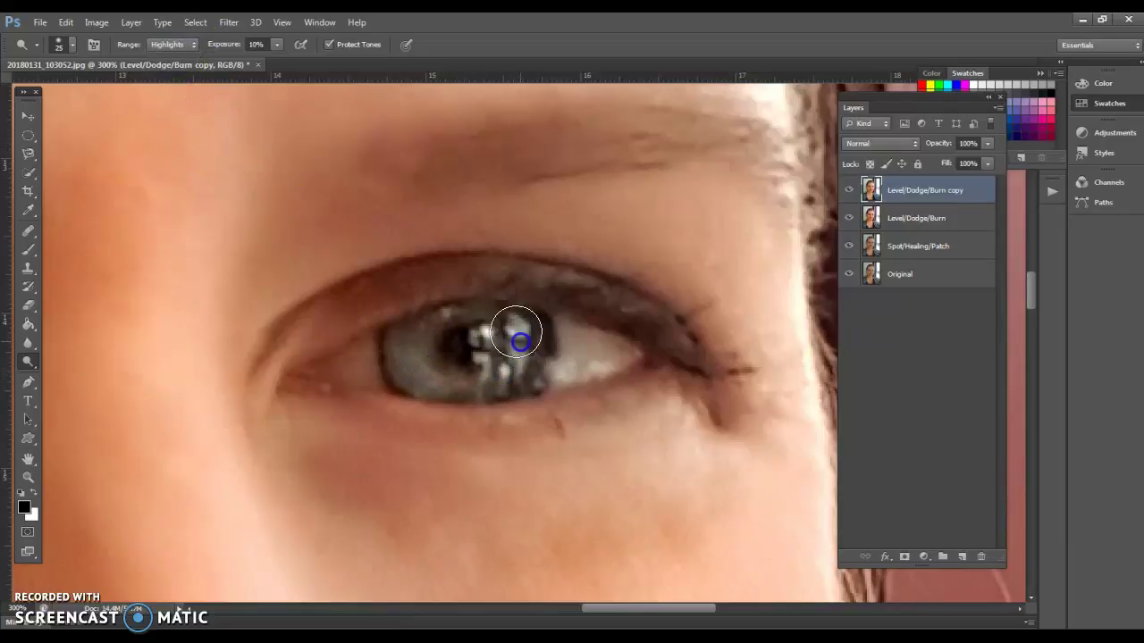
left_click_drag(417, 377, 425, 385)
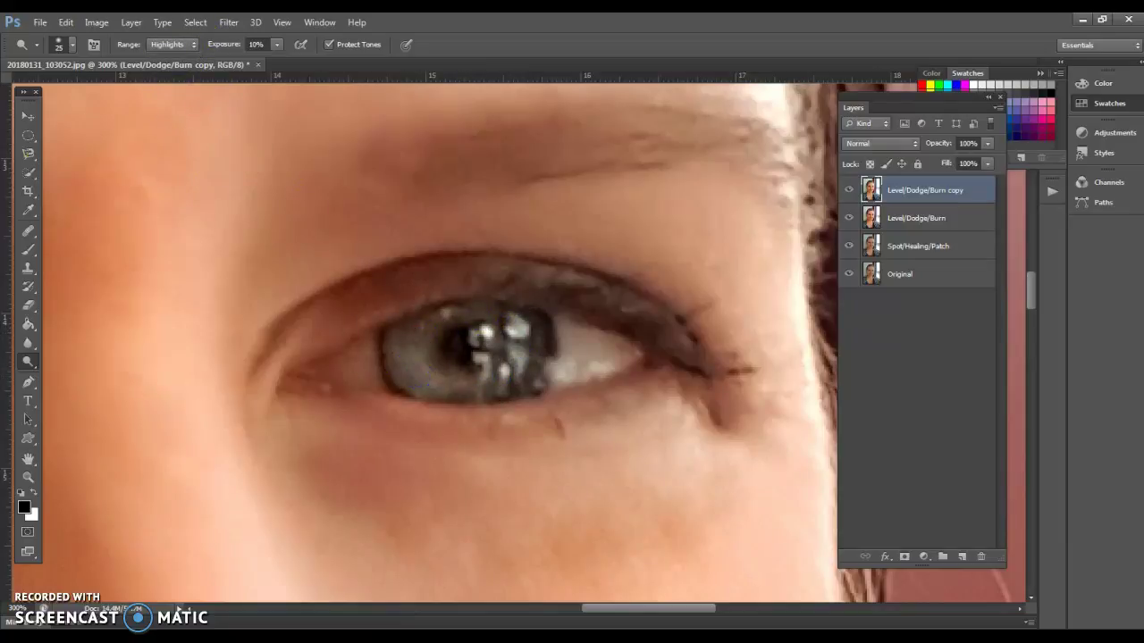
Burn the midtones around the outer rim of the iris with the Burn brush reduced to 25 px
left_click_drag(25, 372, 84, 366)
left_click(83, 373)
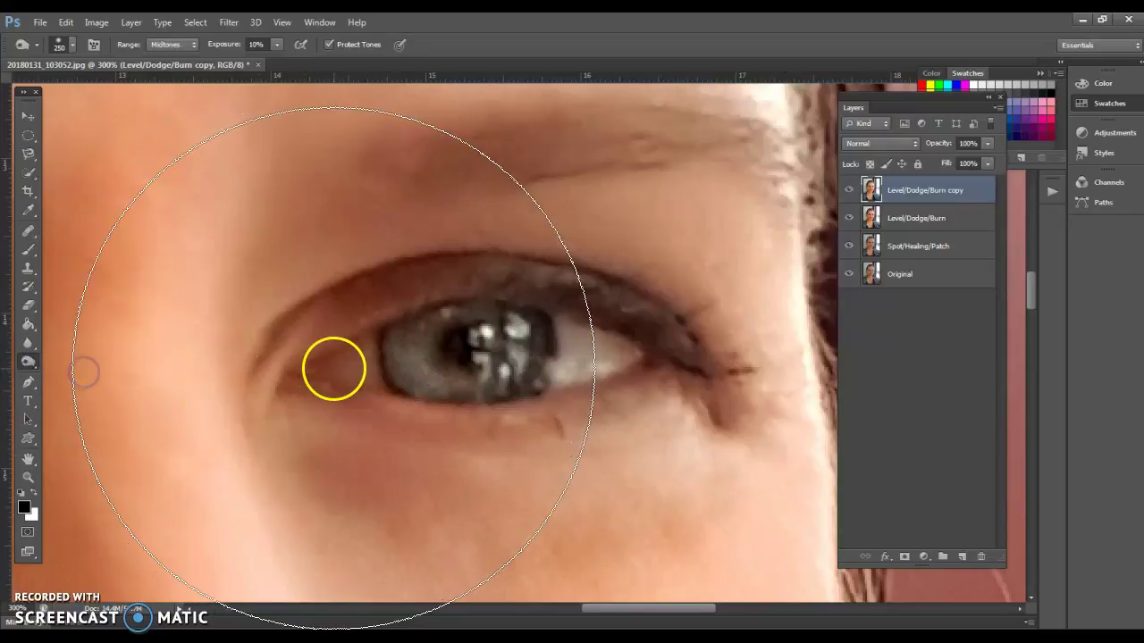
key("bracketleft")
key("bracketleft")
key("bracketleft")
key("bracketleft")
key("bracketleft")
key("bracketleft")
key("bracketleft")
key("bracketleft")
key("bracketleft")
key("bracketleft")
key("bracketleft")
key("bracketleft")
key("bracketleft")
key("bracketleft")
key("bracketleft")
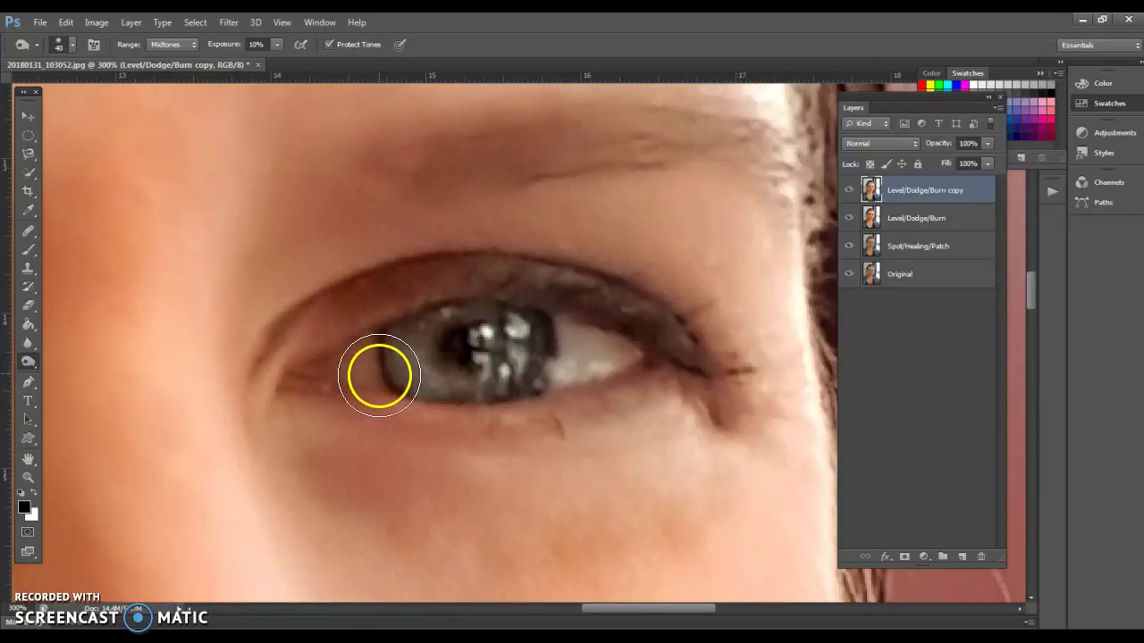
left_click_drag(403, 385, 523, 394)
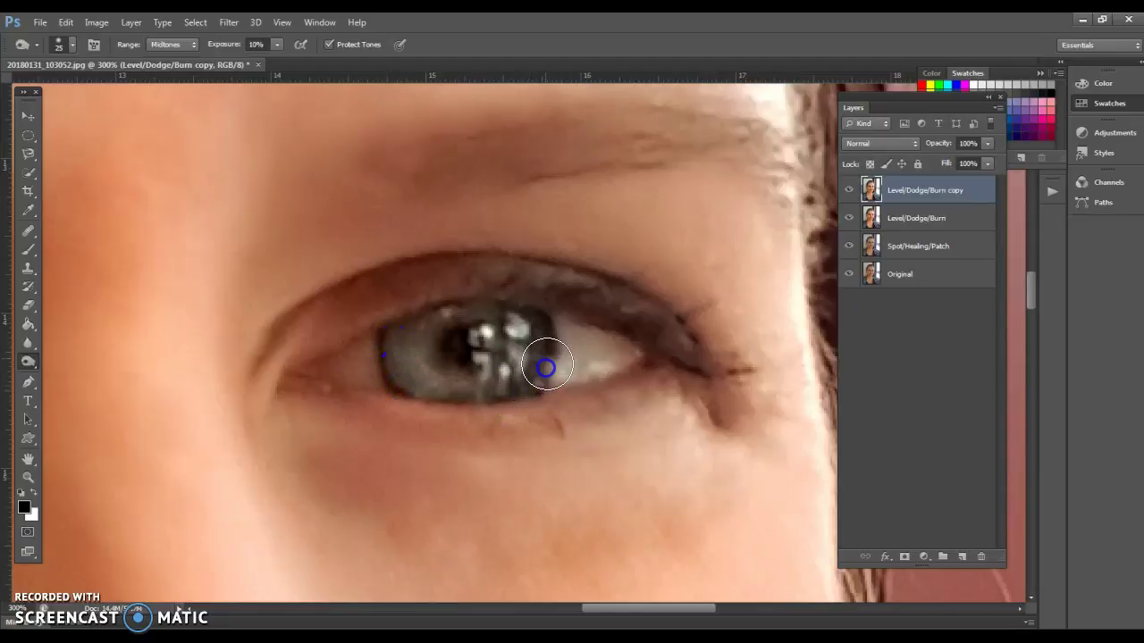
left_click_drag(551, 323, 557, 323)
Burn the upper eyelid and lower lash line out to the eye's outer corner with a 45 px brush
key("bracketright")
key("bracketright")
key("bracketright")
key("bracketright")
mouse_move(438, 283)
left_mouse_down()
mouse_move(549, 283)
mouse_move(694, 334)
mouse_move(749, 367)
left_mouse_up()
mouse_move(568, 436)
left_mouse_down()
mouse_move(518, 434)
mouse_move(722, 396)
left_mouse_up()
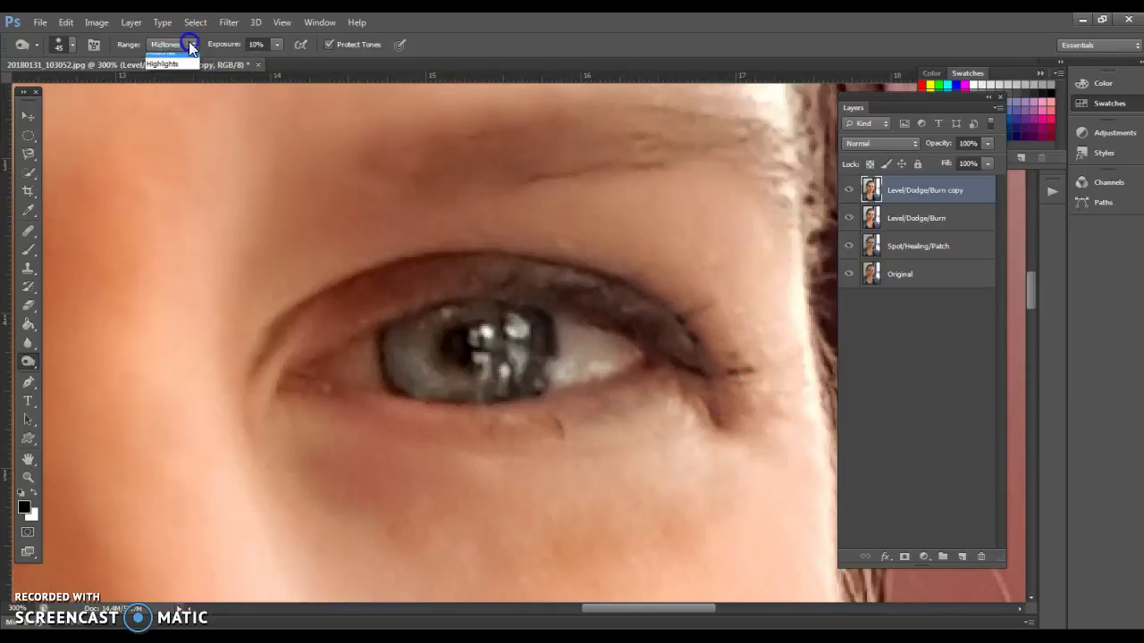
Burn the shadows of the iris rim, pupil and lash lines with the range at Shadows and a 20 px brush
left_click(193, 59)
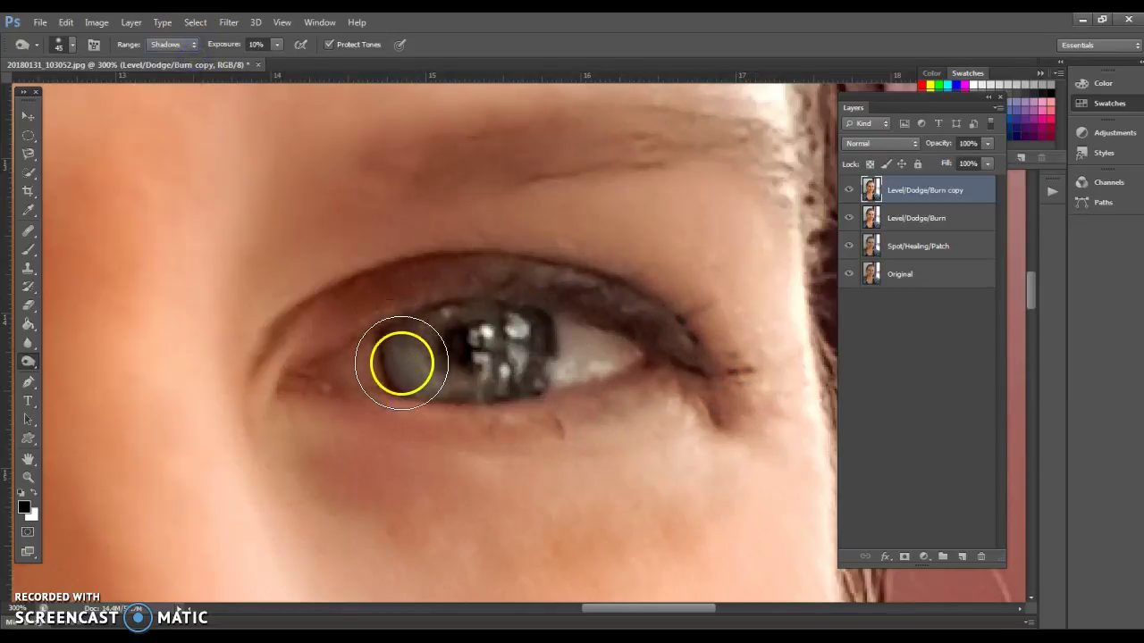
key("bracketleft")
key("bracketleft")
key("bracketleft")
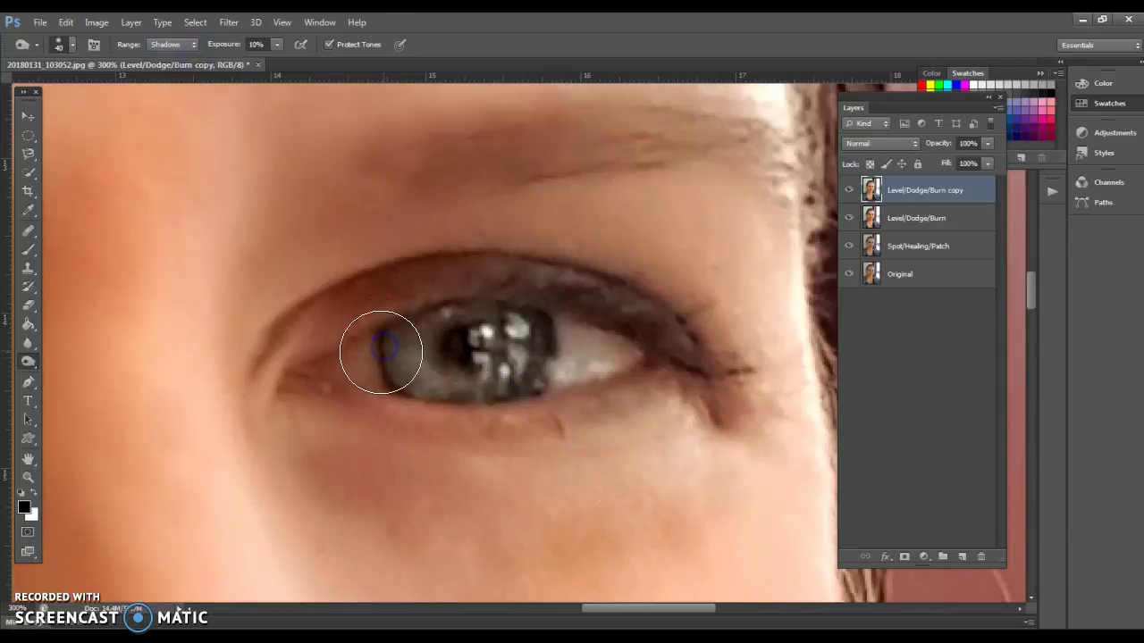
key("bracketleft")
key("bracketleft")
left_click_drag(381, 342, 383, 339)
left_click_drag(540, 385, 539, 384)
left_click(470, 349)
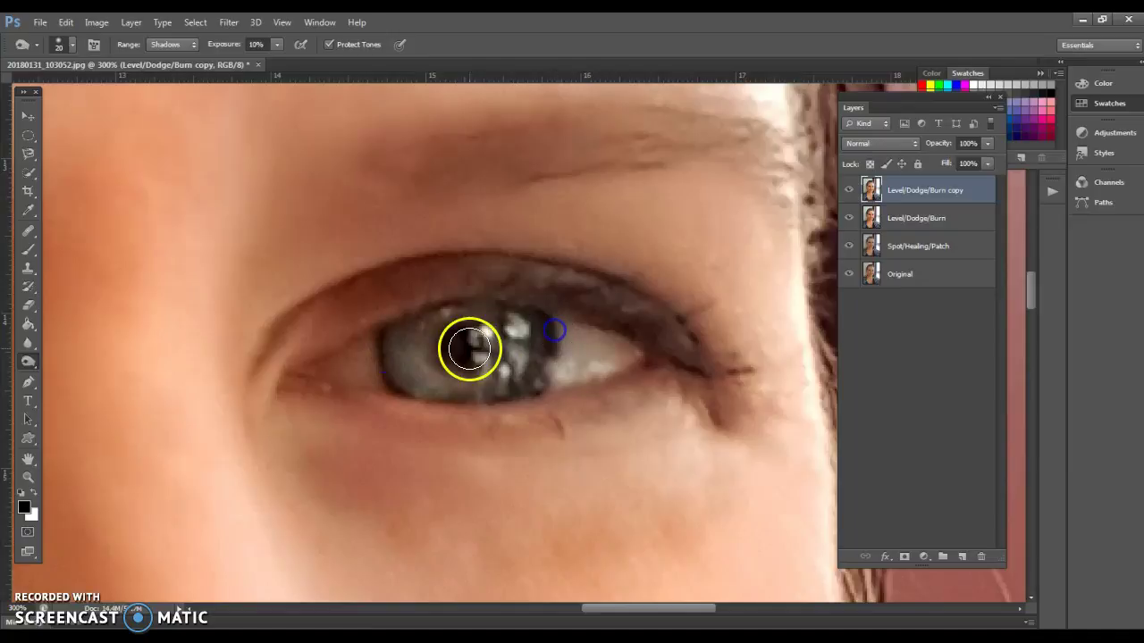
left_click(529, 313)
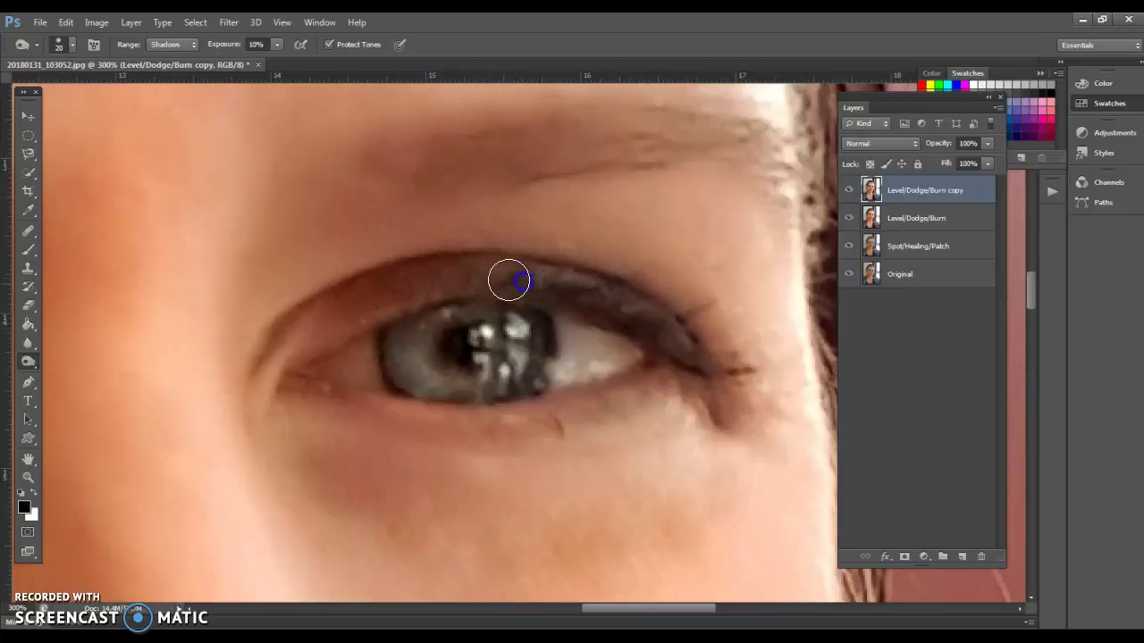
left_click(536, 425)
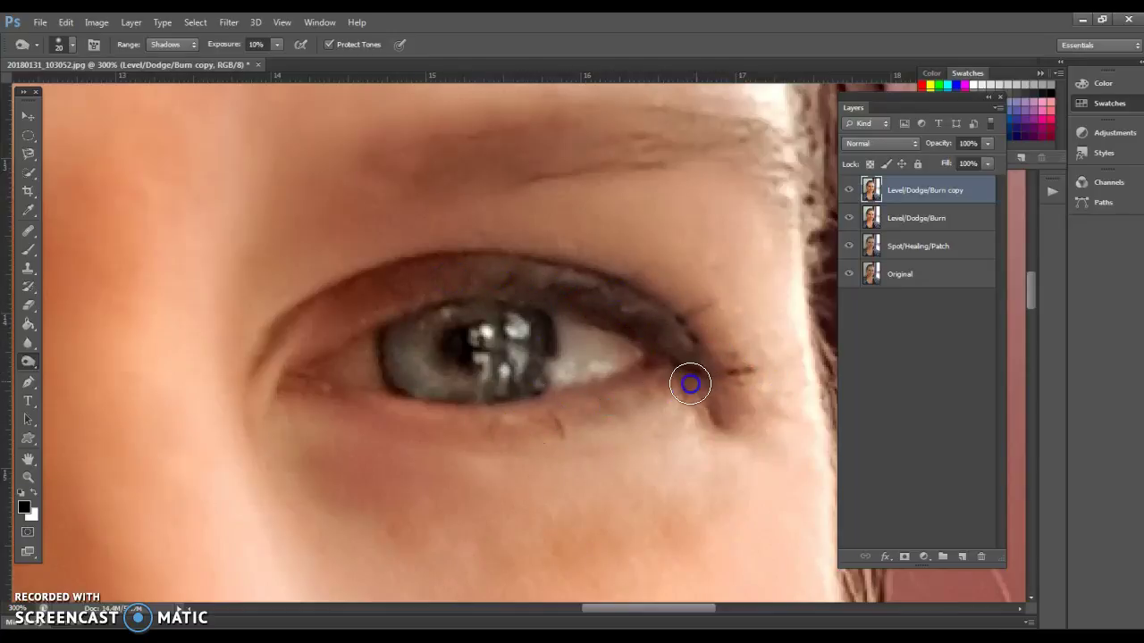
Toggle the Level/Dodge/Burn copy layer's visibility to compare the eye before and after, close up and across the whole face
left_click(850, 190)
left_click(852, 191)
left_click(31, 473)
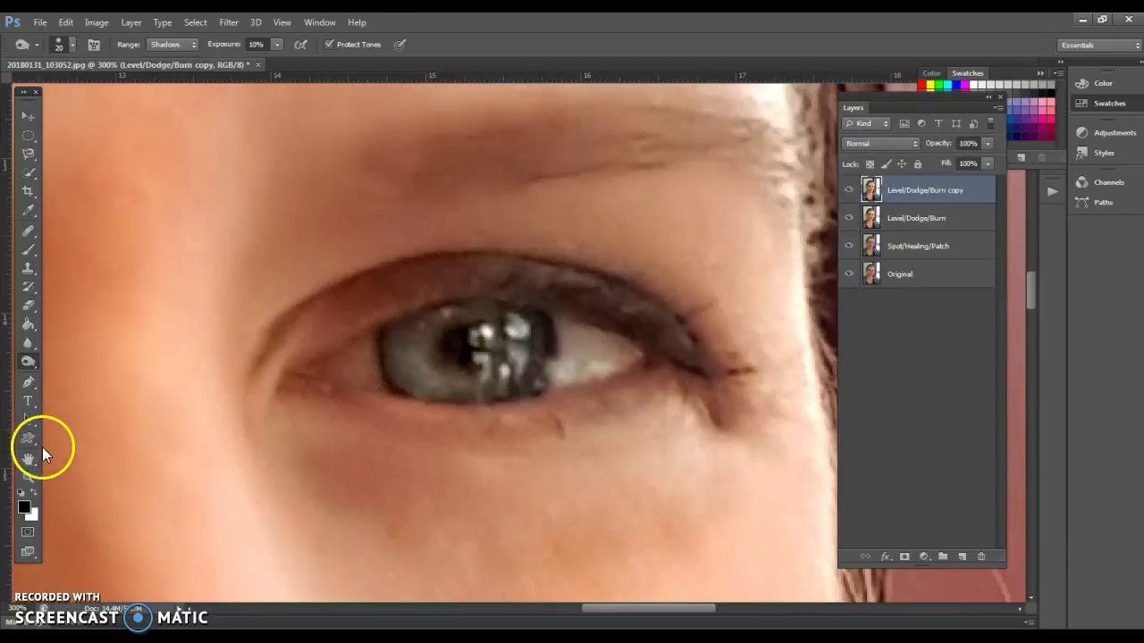
left_click(520, 454, "alt")
left_click(521, 454, "alt")
left_click(520, 456, "alt")
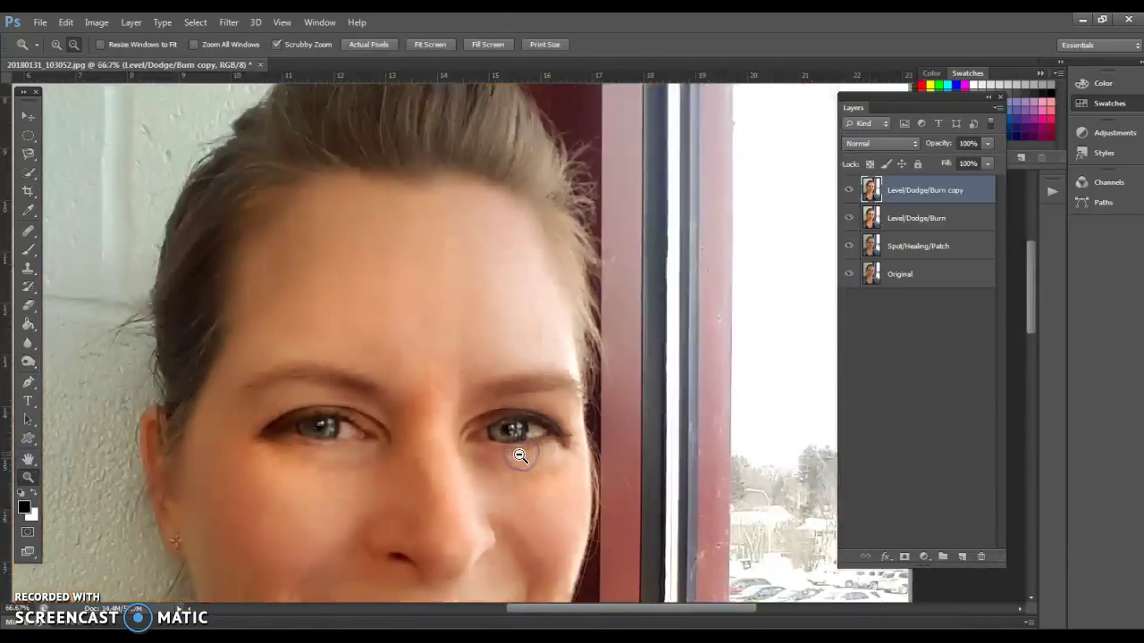
scroll(542, 467, "down", 3)
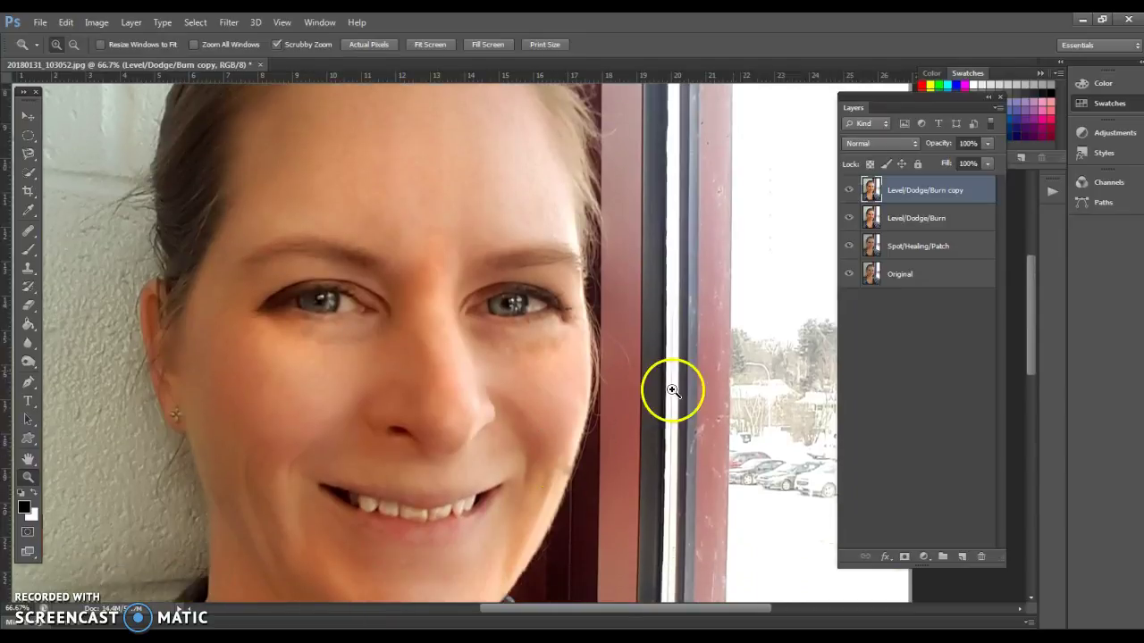
left_click(849, 191)
left_click(849, 191)
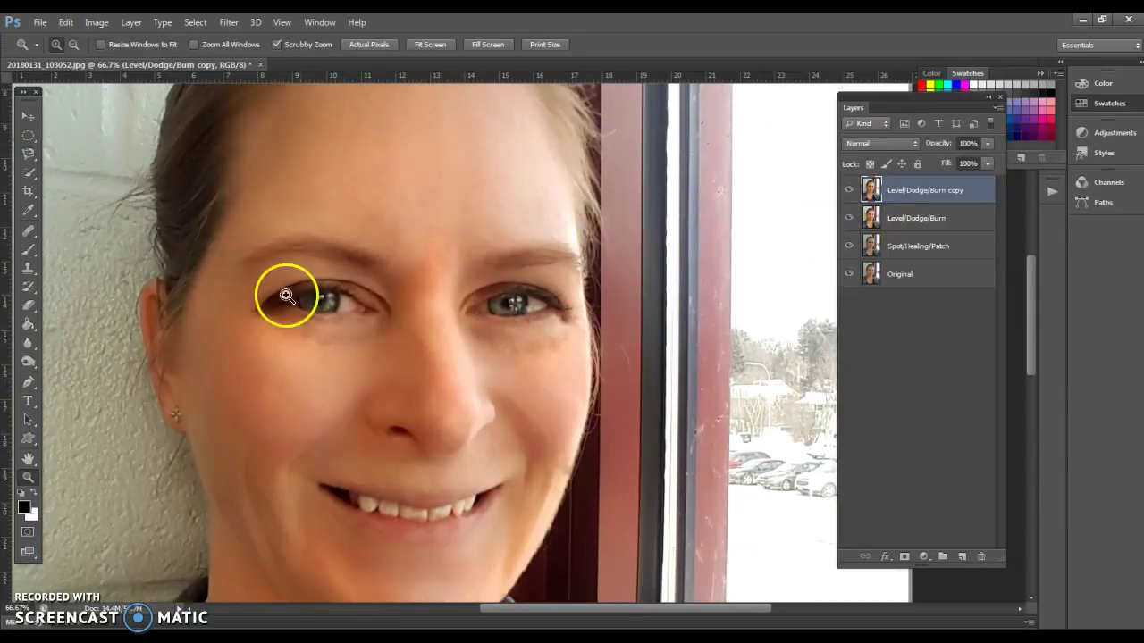
Dodge the highlights across the iris of the eye being retouched, using a 25 px brush at 10% exposure
left_click(345, 324)
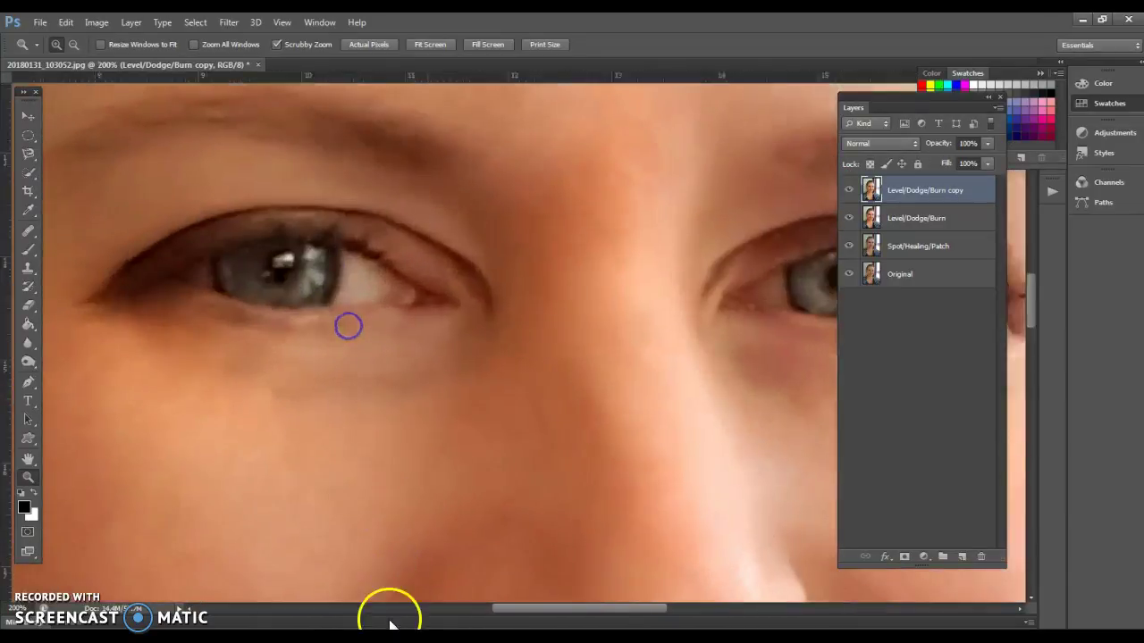
left_click(187, 609)
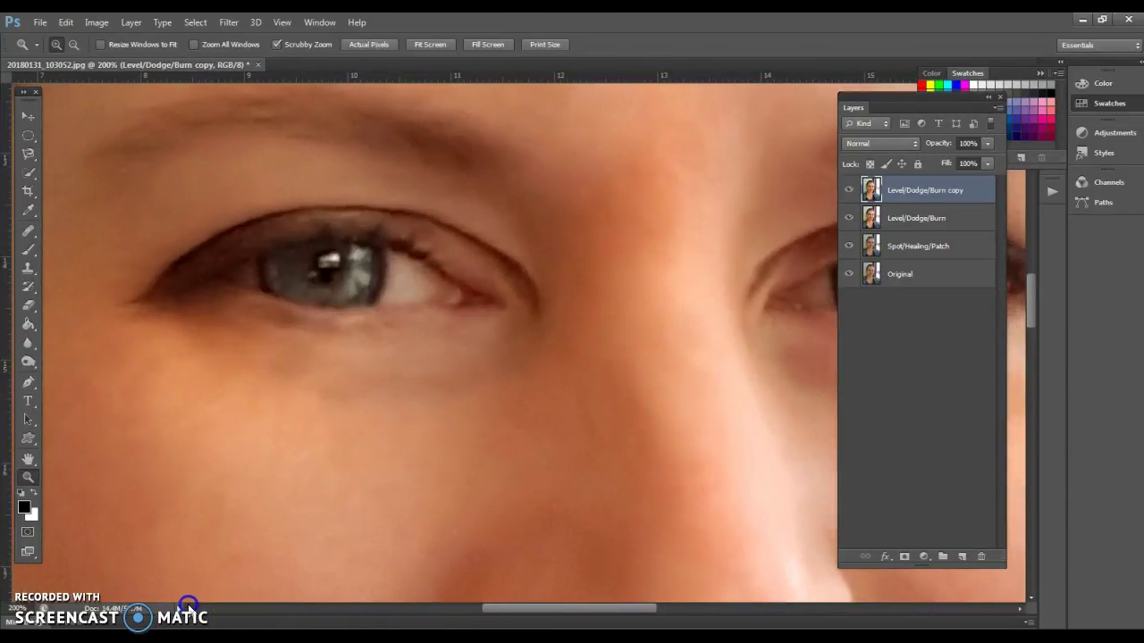
left_click(28, 361)
left_click(90, 371)
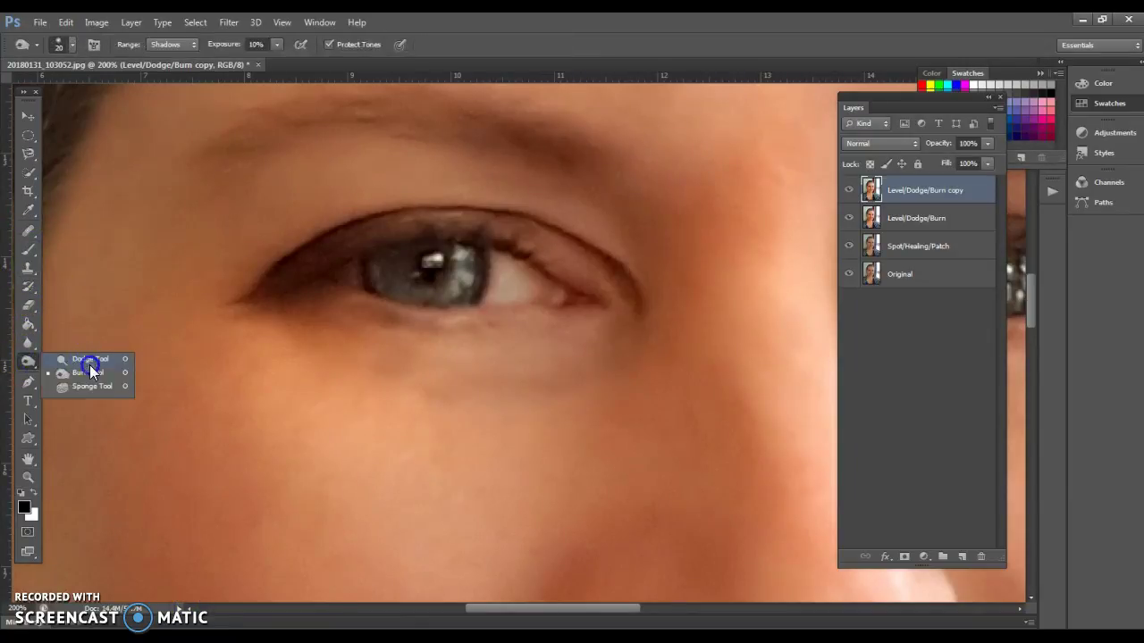
left_click(90, 358)
left_click(389, 280)
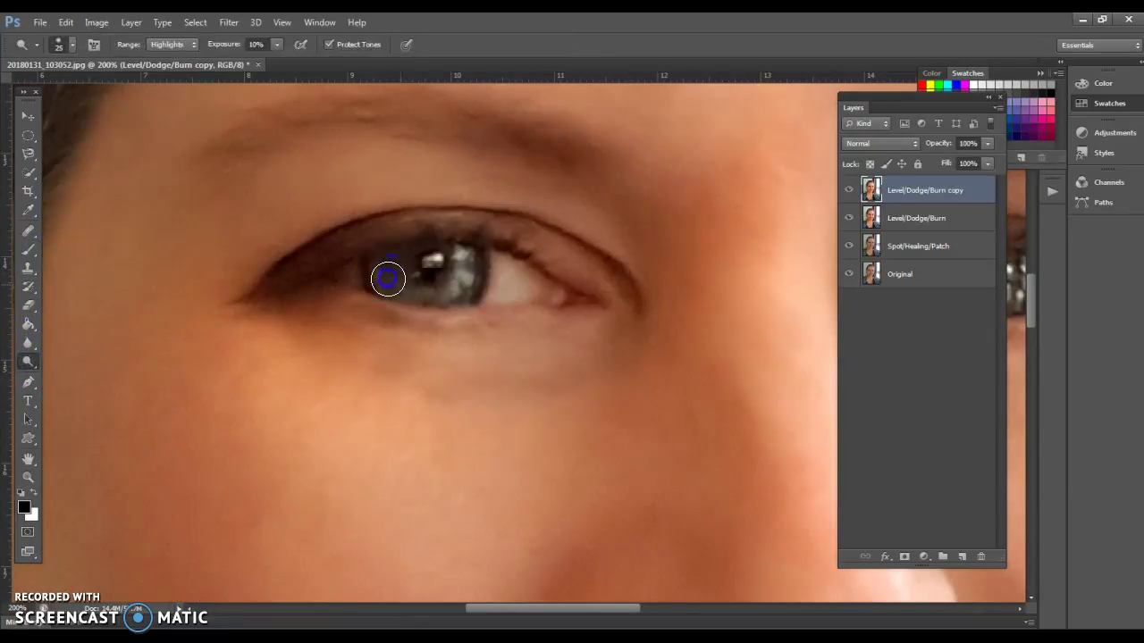
left_click(431, 301)
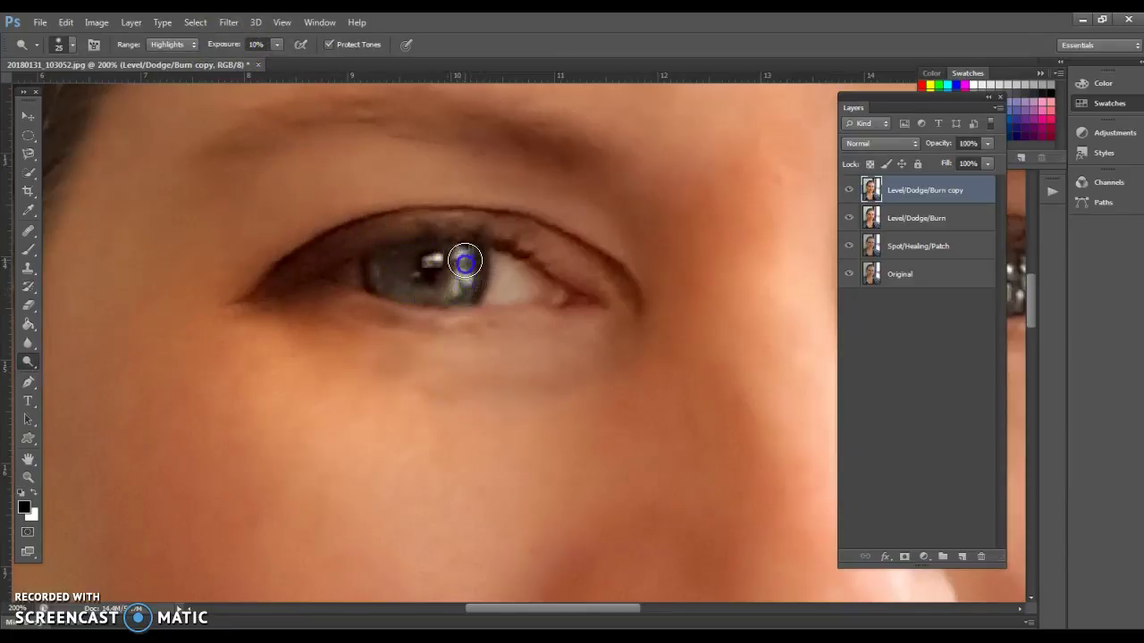
Dodge the same iris with the range at Midtones and again at Shadows
left_click(183, 44)
left_click(182, 71)
left_click(401, 266)
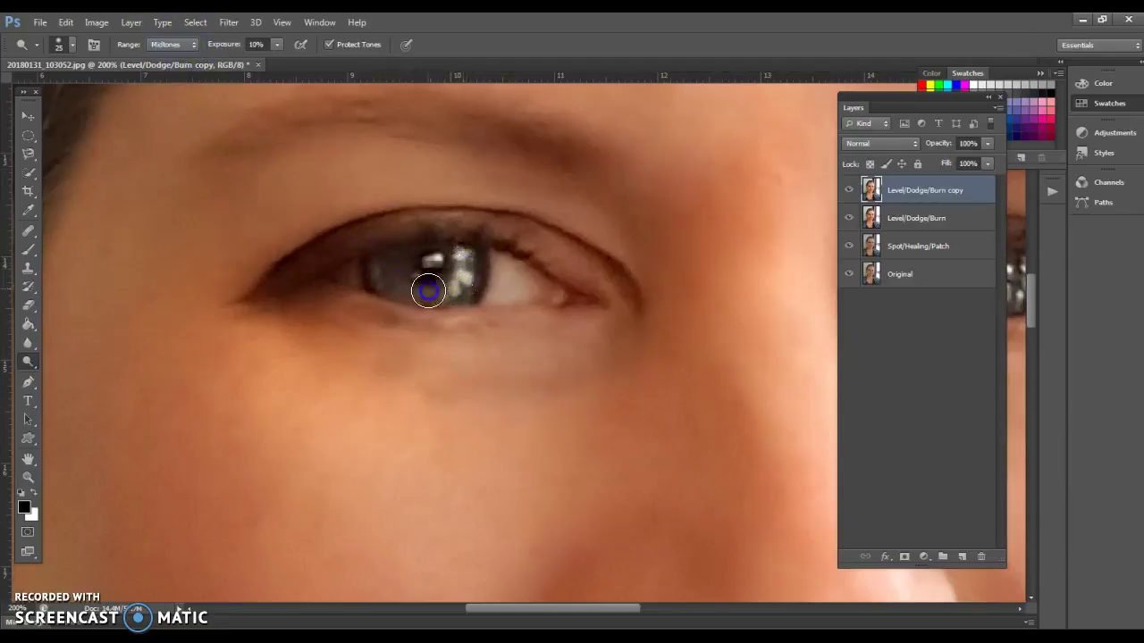
left_click(174, 44)
left_click(189, 52)
left_click(394, 275)
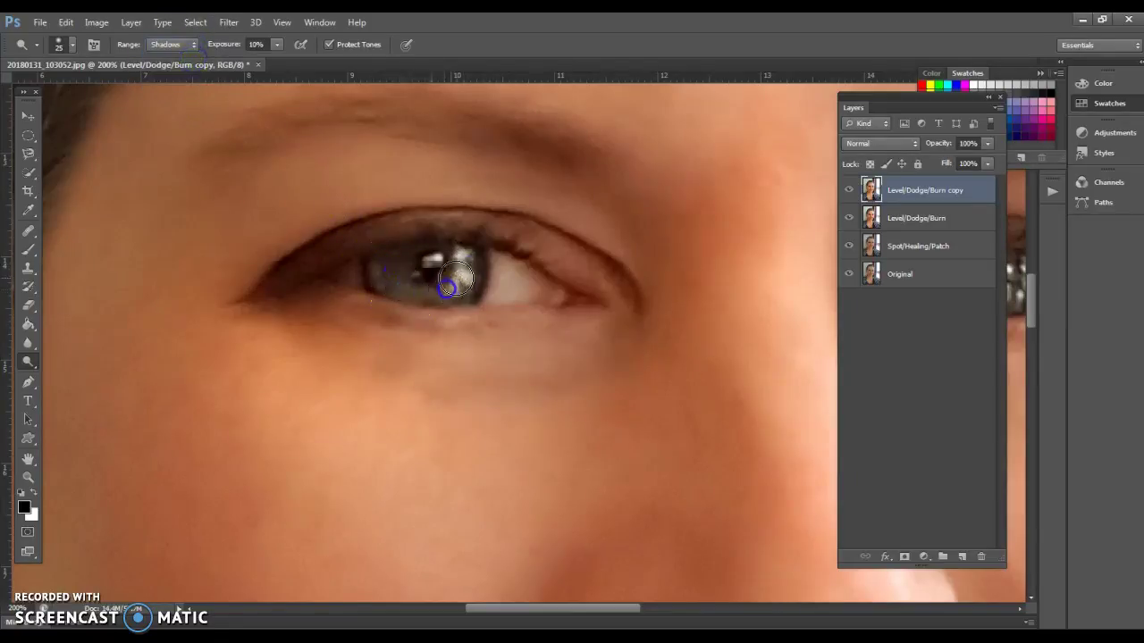
left_click(388, 268)
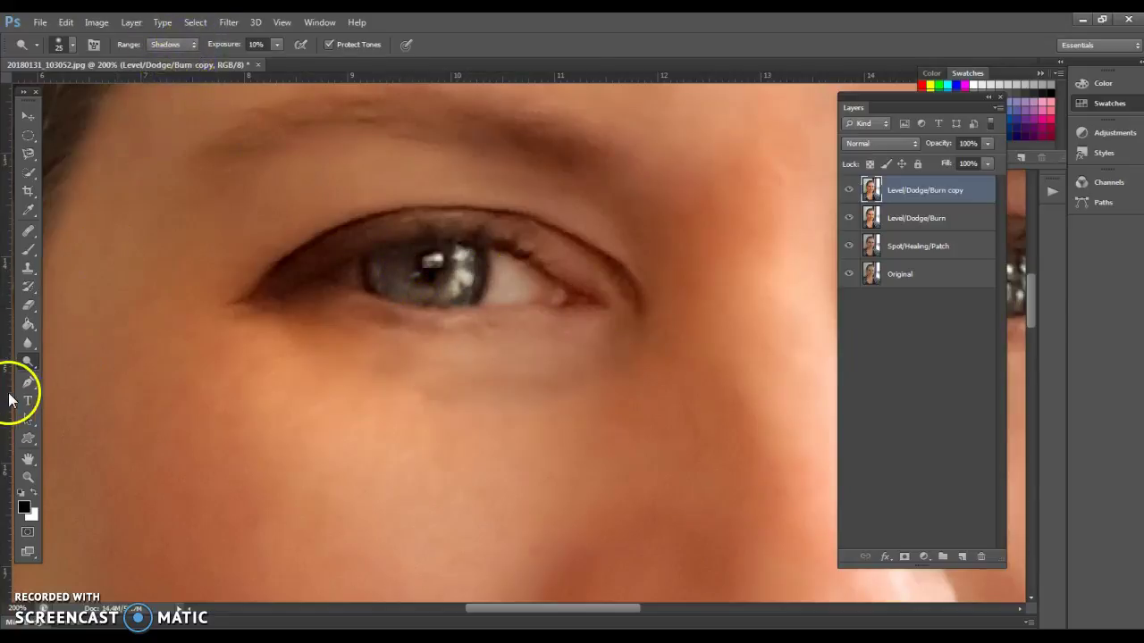
Burn the shadows around the iris rim and along the upper and lower lash lines with a 20 px brush
left_click_drag(27, 362, 72, 373)
left_click(367, 267)
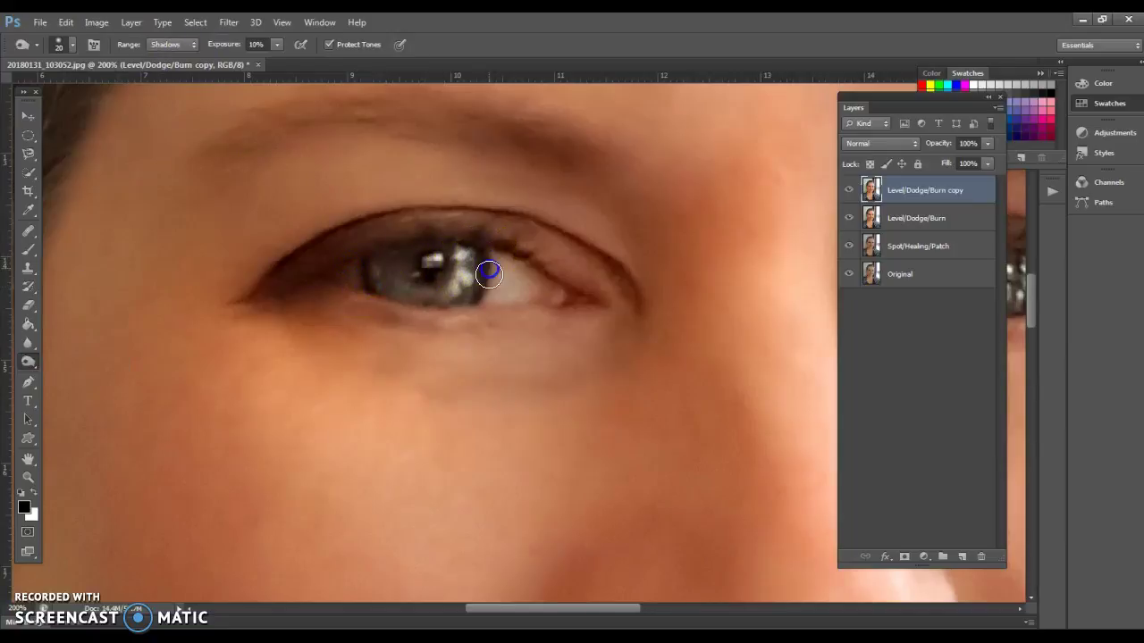
left_click_drag(483, 256, 491, 282)
left_click(484, 301)
left_click_drag(405, 234, 348, 252)
left_click_drag(468, 233, 508, 245)
left_click_drag(392, 312, 501, 324)
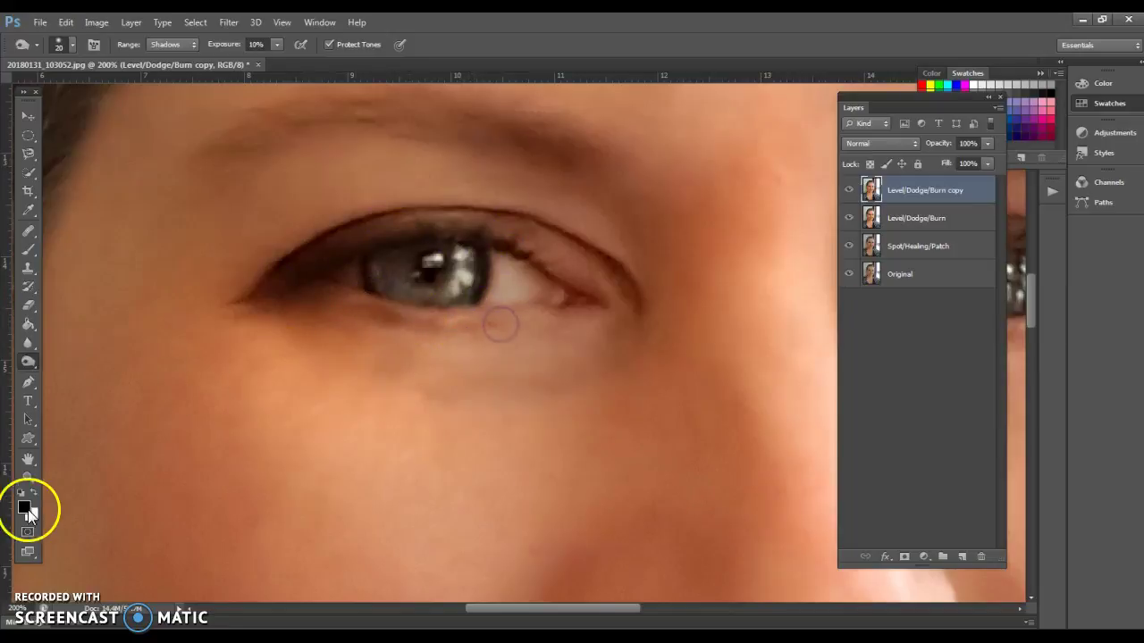
Compare the whole face before and after by toggling the Level/Dodge/Burn copy layer's visibility
left_click(28, 477)
left_click(759, 439, "alt")
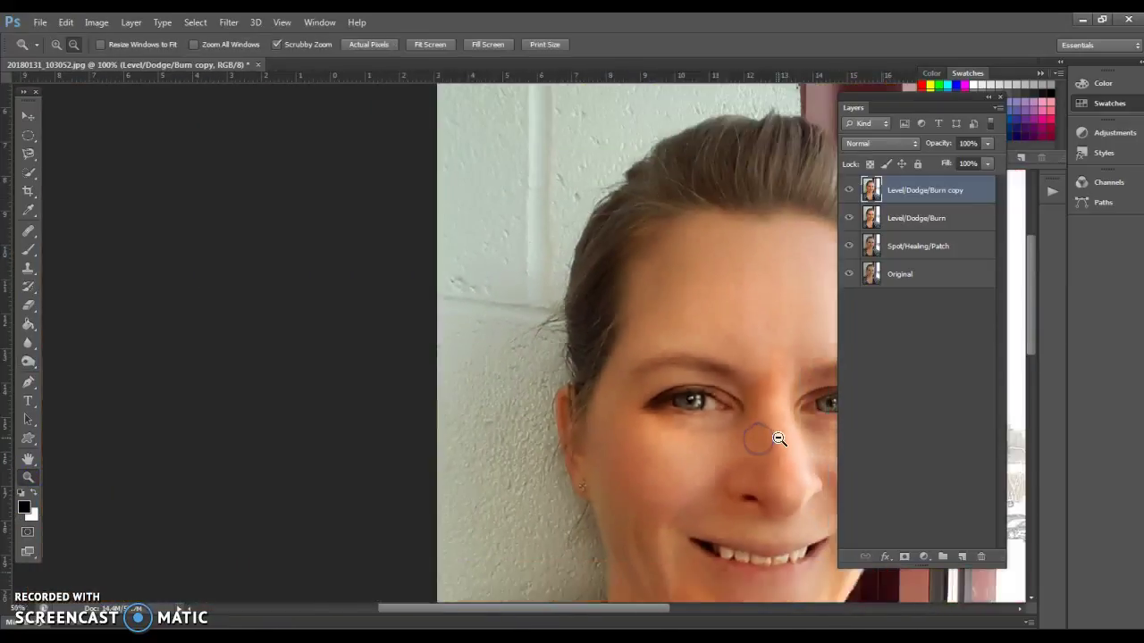
left_click(778, 439, "alt")
left_click(781, 439, "alt")
left_click(1019, 609)
left_click_drag(1021, 610, 1021, 610)
scroll(760, 456, "down", 2)
left_click(851, 191)
left_click(851, 192)
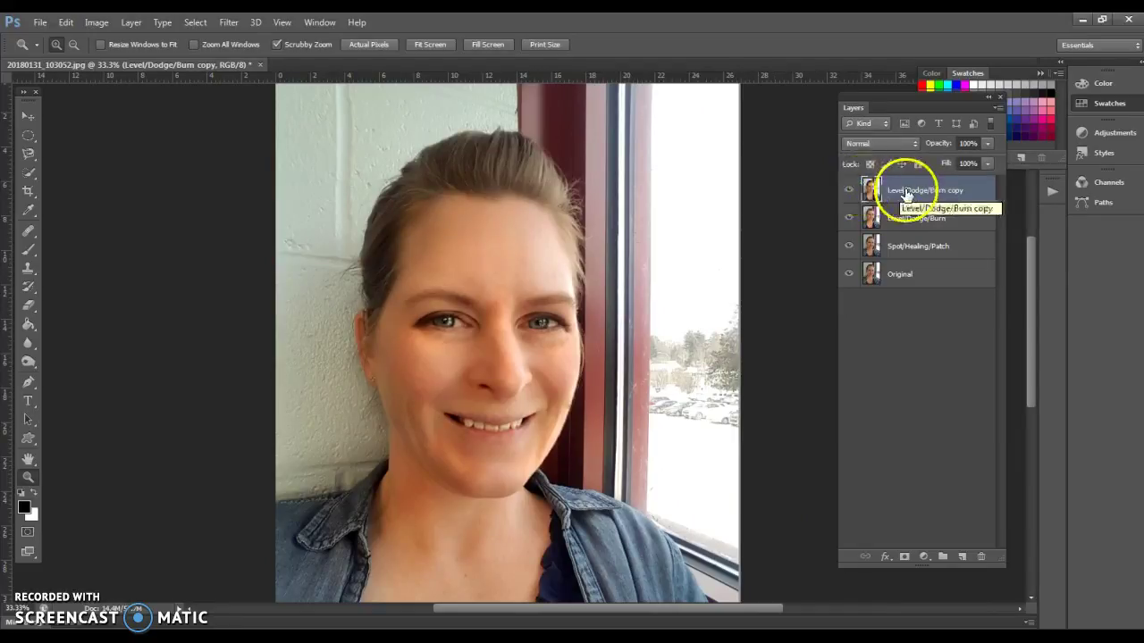
Set the Quick Selection brush to 25 px for working on the iris of the other eye, viewed at 200%
left_click(554, 327)
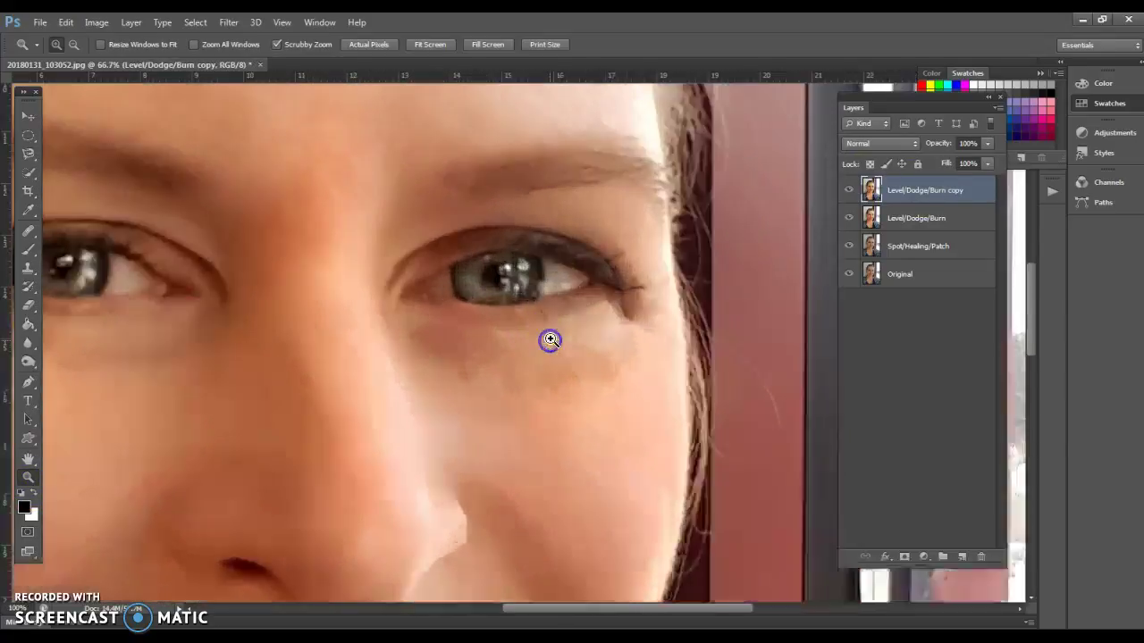
left_click(550, 339)
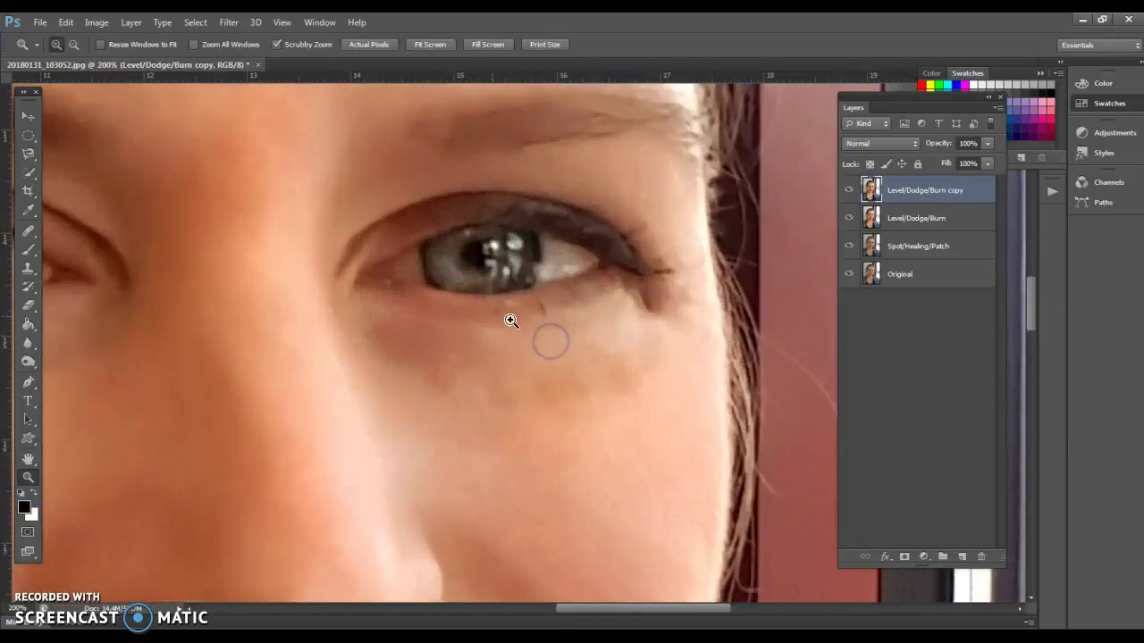
left_click(30, 176)
left_click(82, 171)
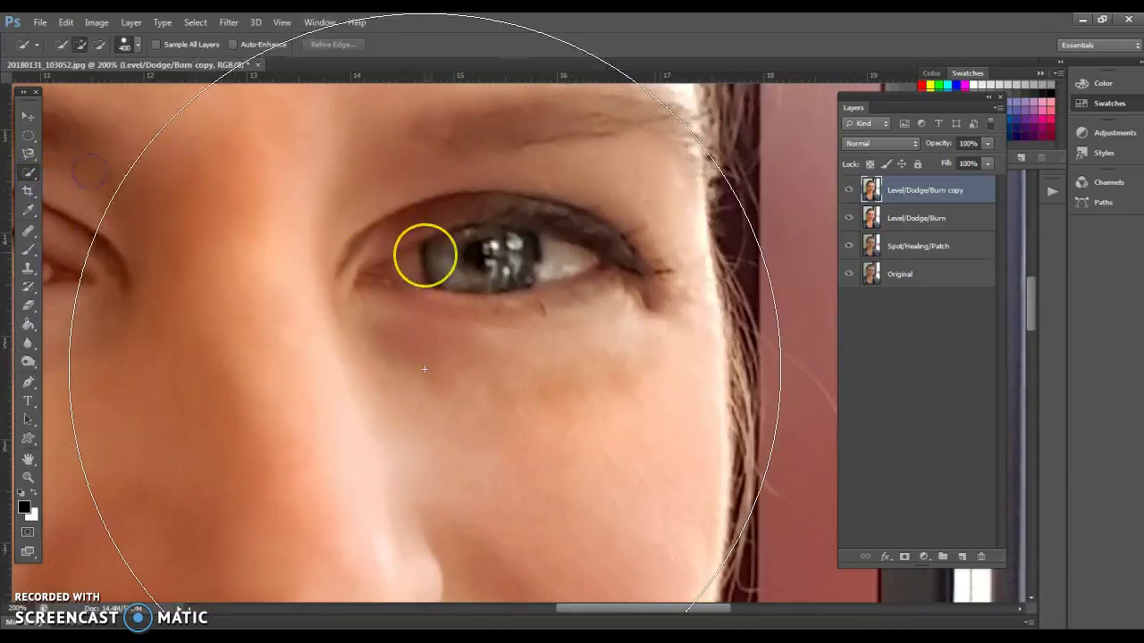
key("bracketleft")
key("bracketleft")
key("bracketleft")
key("bracketleft")
key("bracketleft")
key("bracketleft")
key("bracketleft")
key("bracketleft")
key("bracketleft")
key("bracketleft")
key("bracketleft")
key("bracketleft")
key("bracketleft")
key("bracketleft")
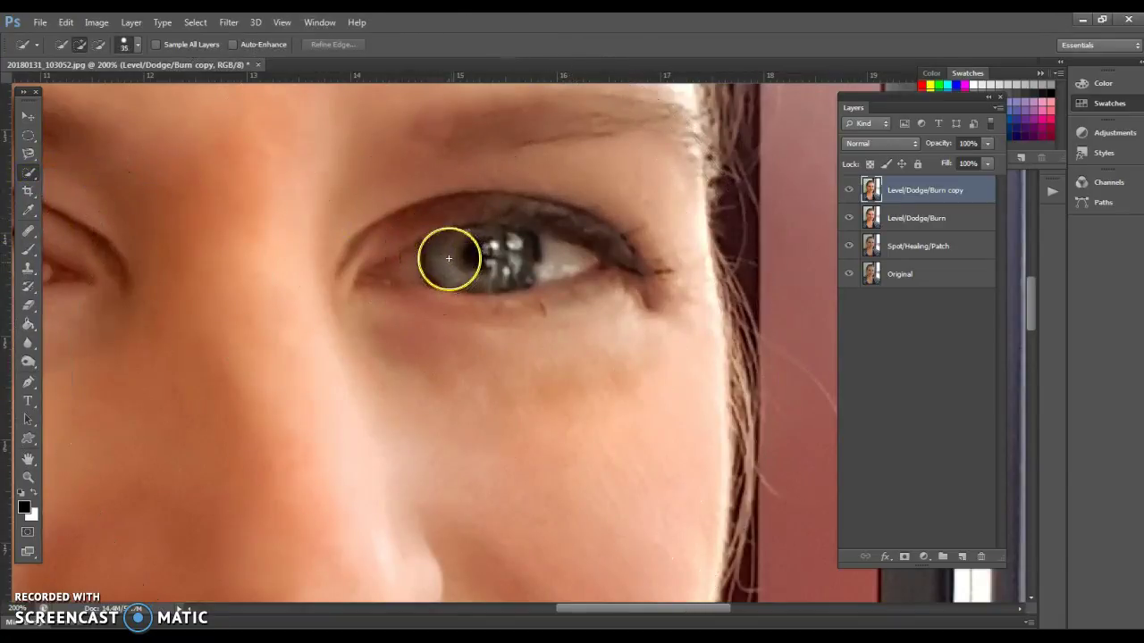
key("bracketleft")
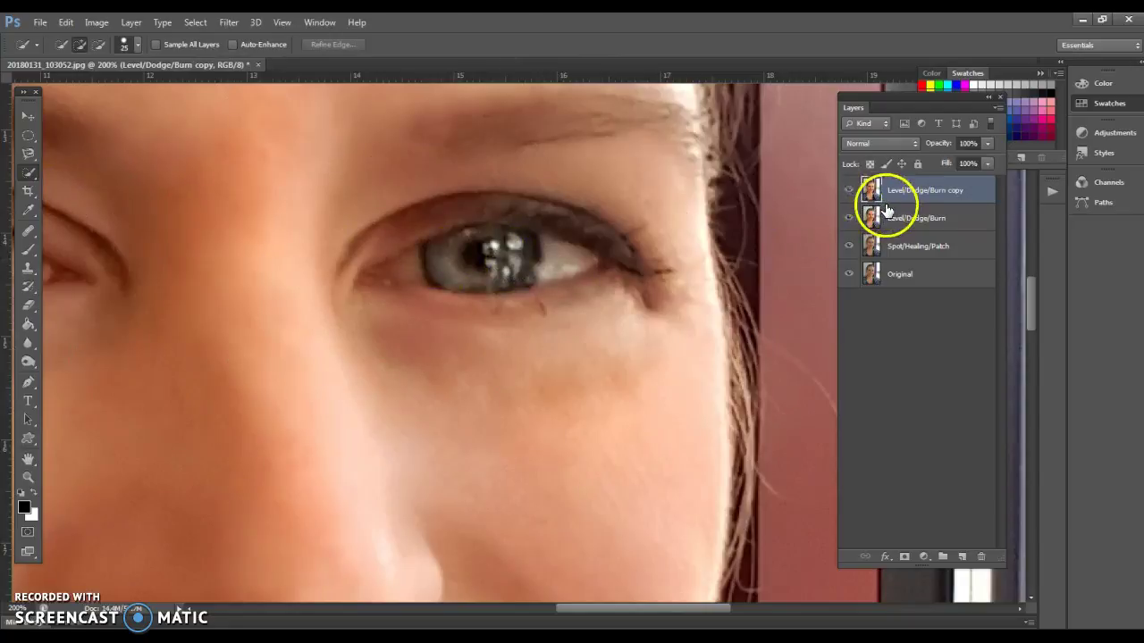
Dodge across the other eye with a 30 px brush, including a pass with the range at Midtones
left_click(29, 362)
right_click(26, 362)
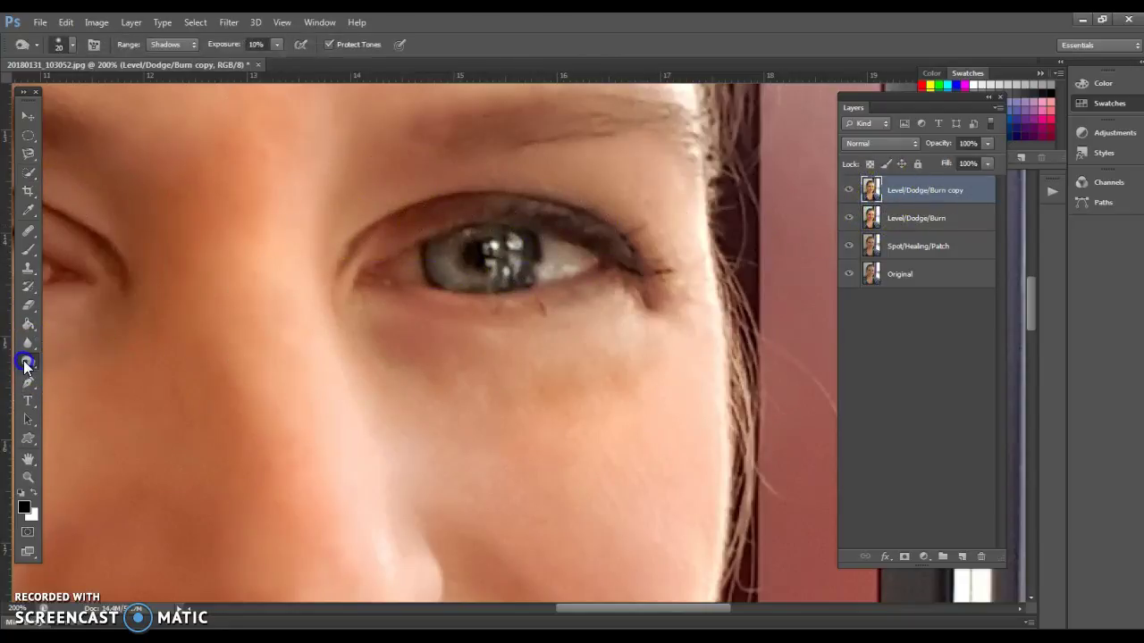
left_click(89, 358)
mouse_move(371, 294)
left_mouse_down()
mouse_move(468, 267)
mouse_move(466, 256)
mouse_move(562, 257)
left_mouse_up()
left_click(189, 44)
left_click(187, 69)
mouse_move(401, 278)
left_mouse_down()
mouse_move(522, 278)
mouse_move(560, 270)
mouse_move(566, 252)
mouse_move(594, 259)
mouse_move(563, 266)
mouse_move(588, 260)
mouse_move(556, 247)
mouse_move(582, 267)
left_mouse_up()
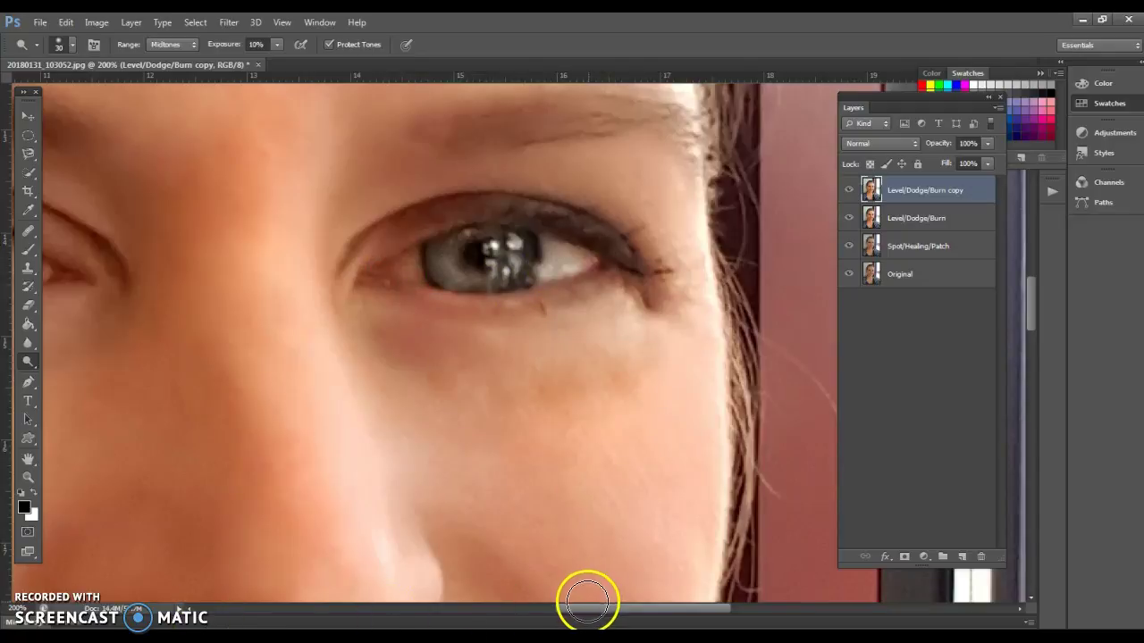
Dodge the midtones around the first eye's outer corner with the 30 px brush
left_click_drag(581, 606, 534, 610)
mouse_move(328, 342)
left_mouse_down()
mouse_move(306, 235)
mouse_move(314, 268)
left_mouse_up()
left_click_drag(178, 253, 138, 251)
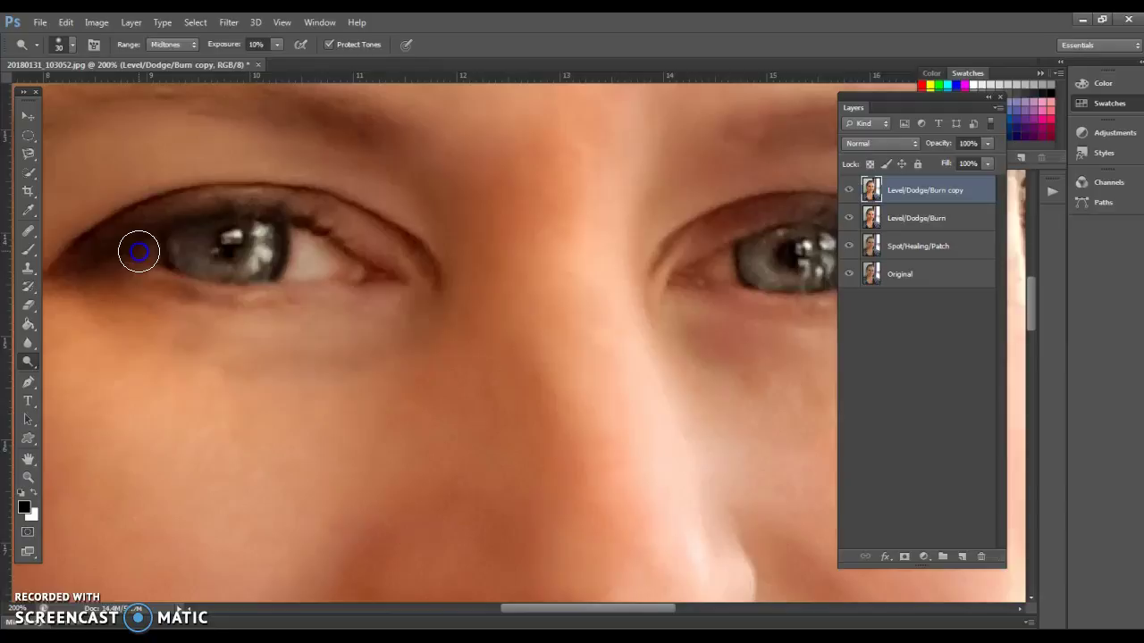
Select the iris of the eye nearest the window with Quick Selection and show the selection as a Quick Mask
left_click_drag(669, 605, 703, 600)
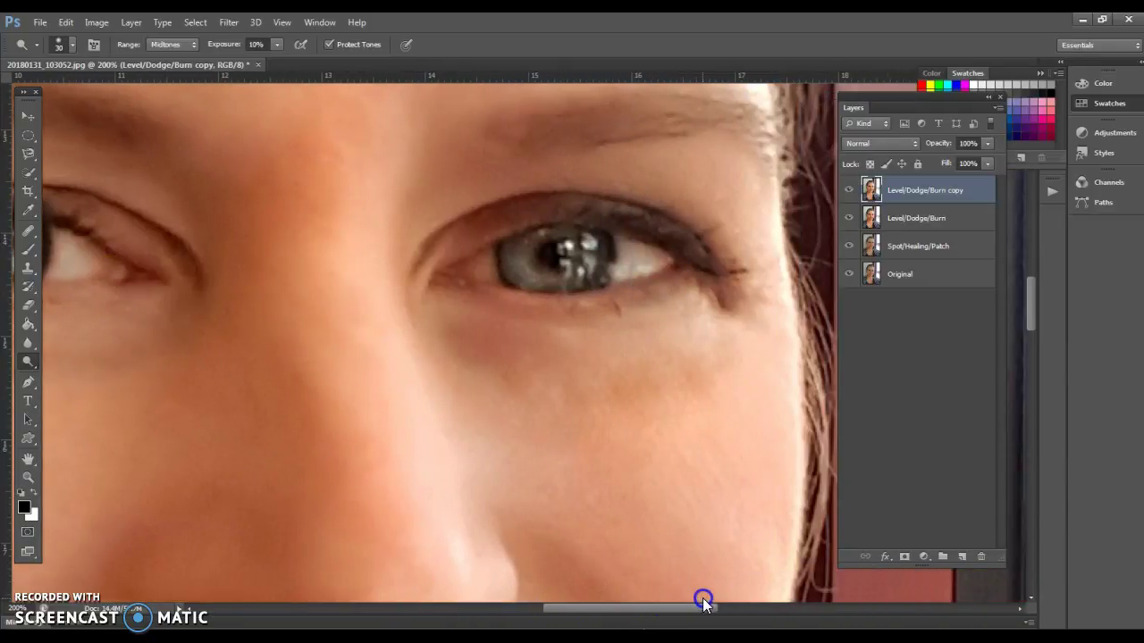
left_click(30, 173)
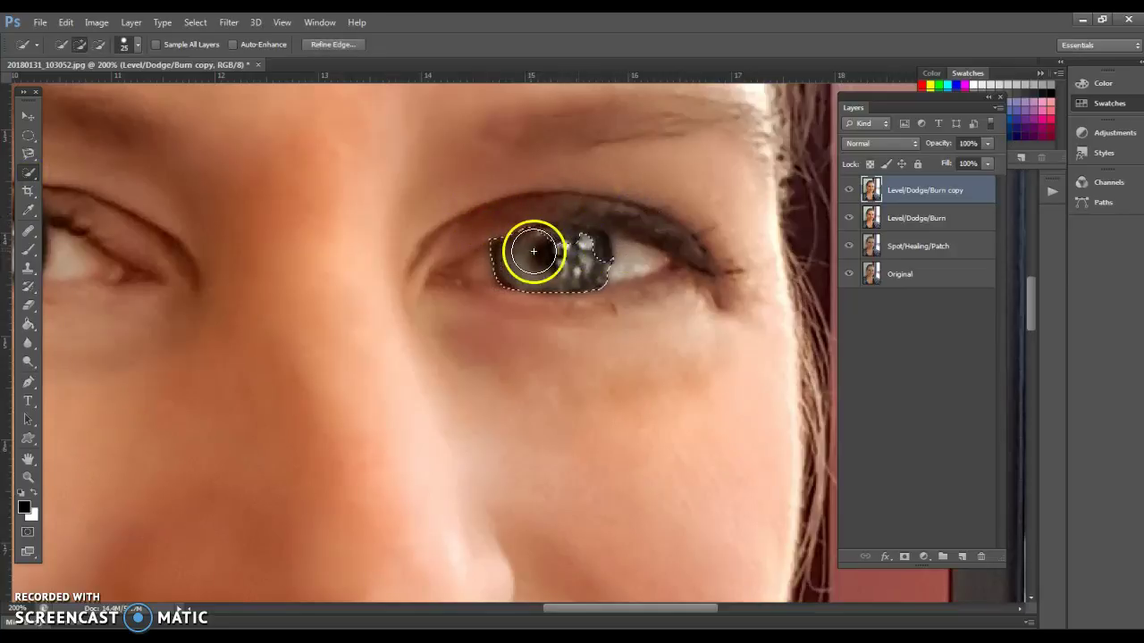
left_click(478, 231)
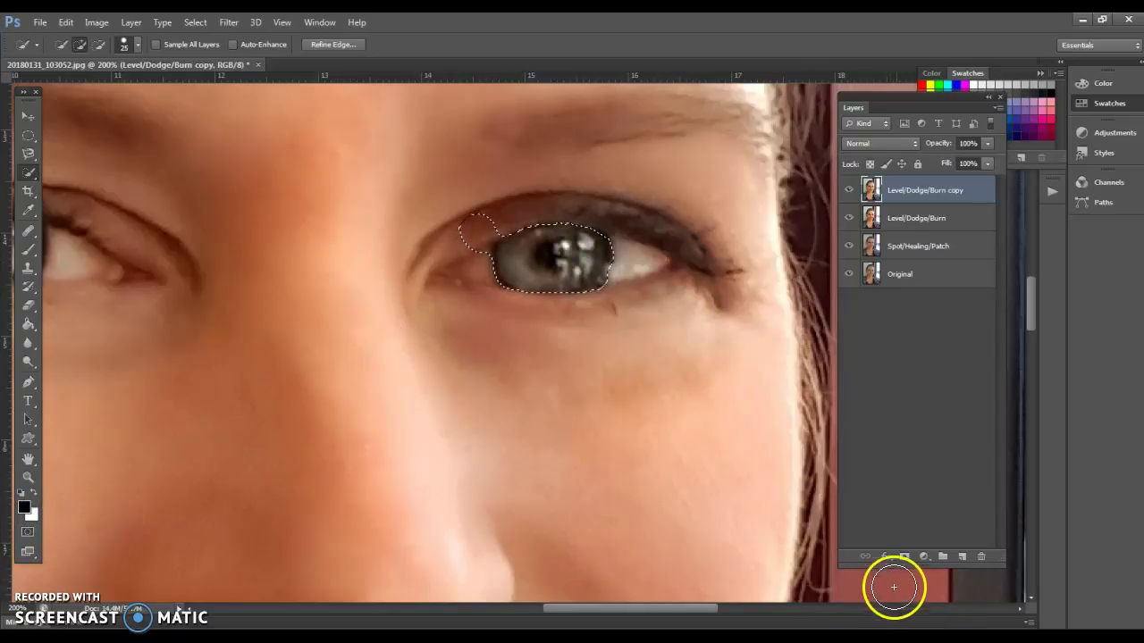
left_click(28, 534)
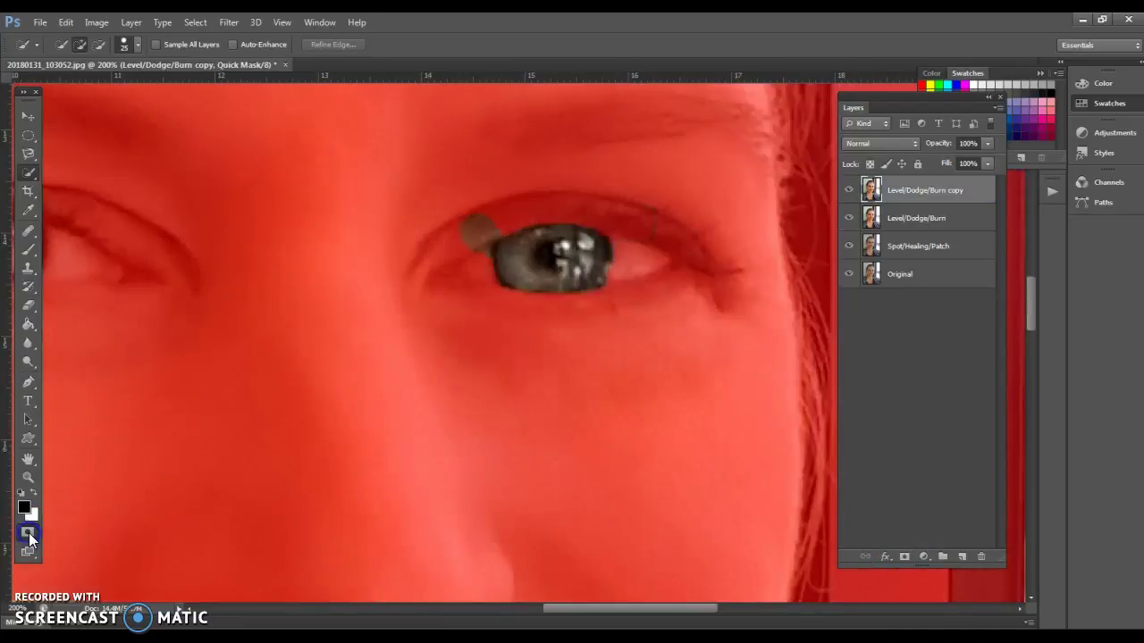
Paint the stray spot by the inner corner back into the mask with a harder 70 px black brush at 100% opacity
left_click(28, 250)
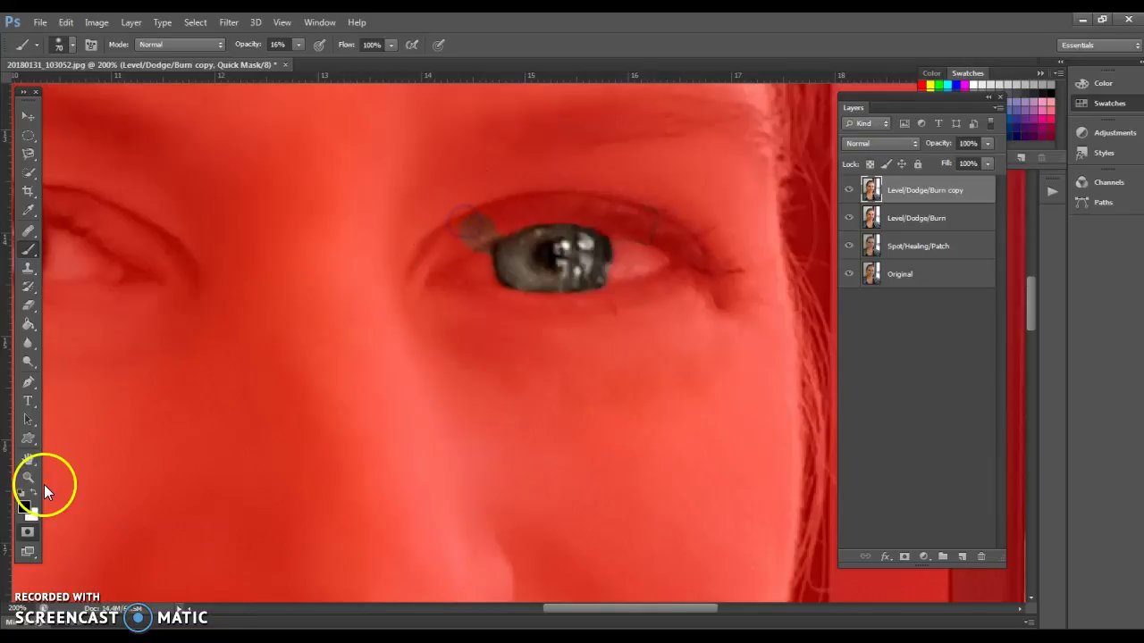
left_click(297, 45)
left_click_drag(300, 62, 404, 59)
left_click_drag(456, 228, 458, 217)
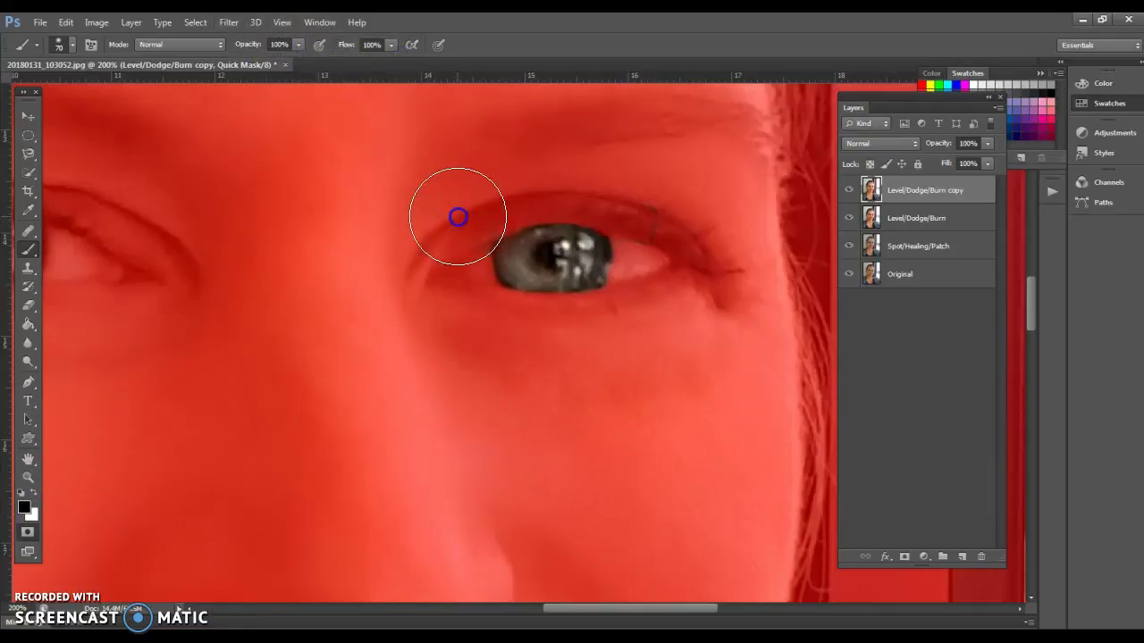
left_click(72, 45)
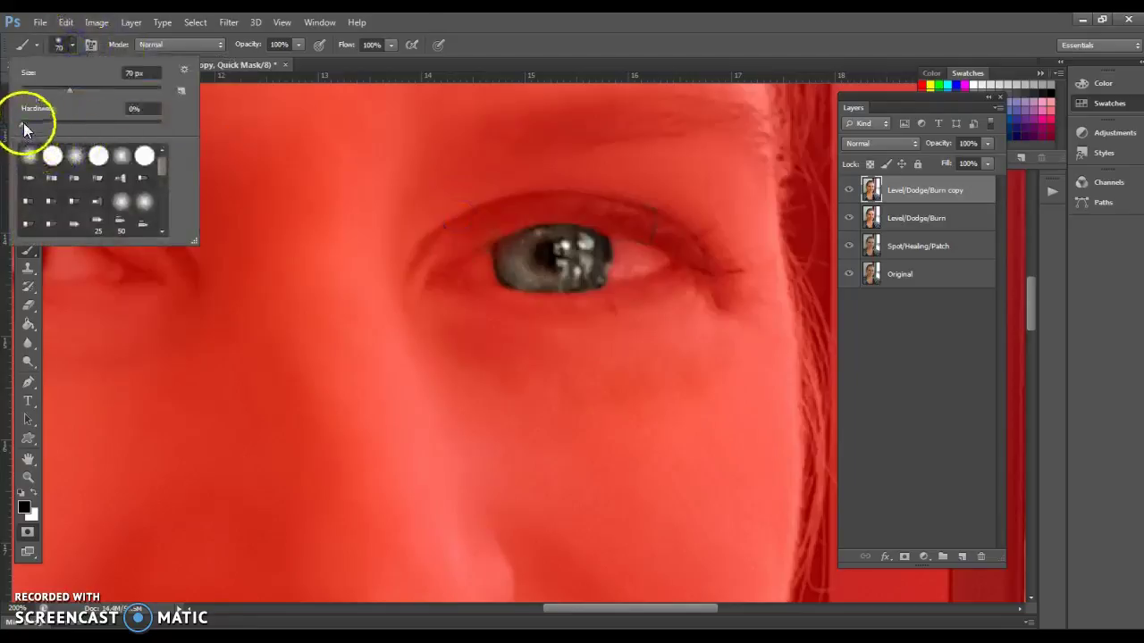
left_click(477, 160)
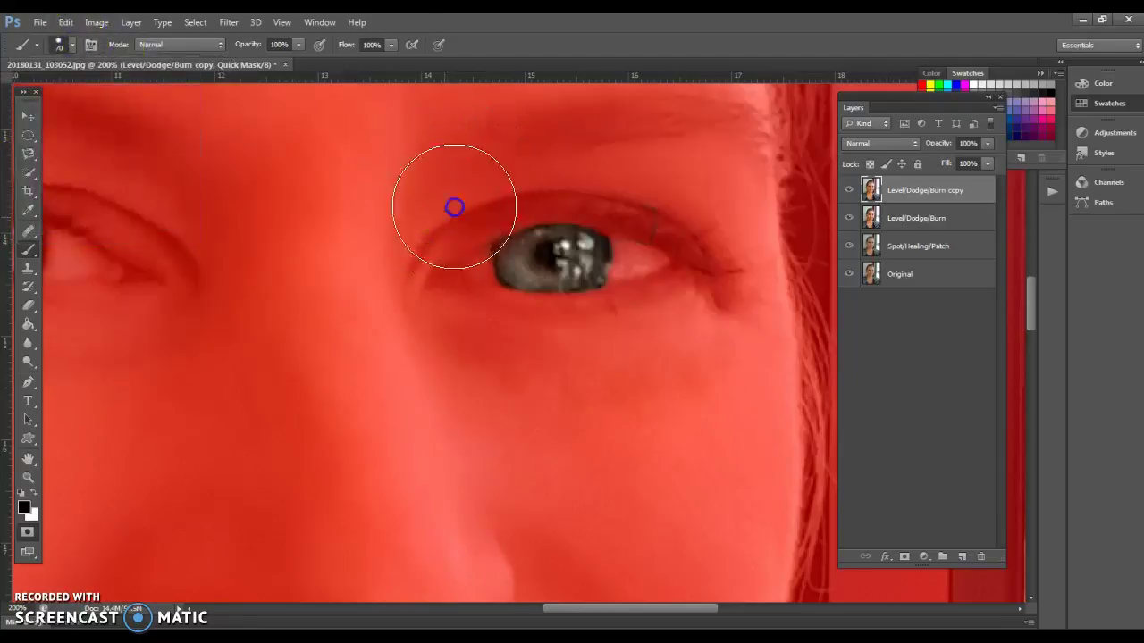
left_click(669, 230)
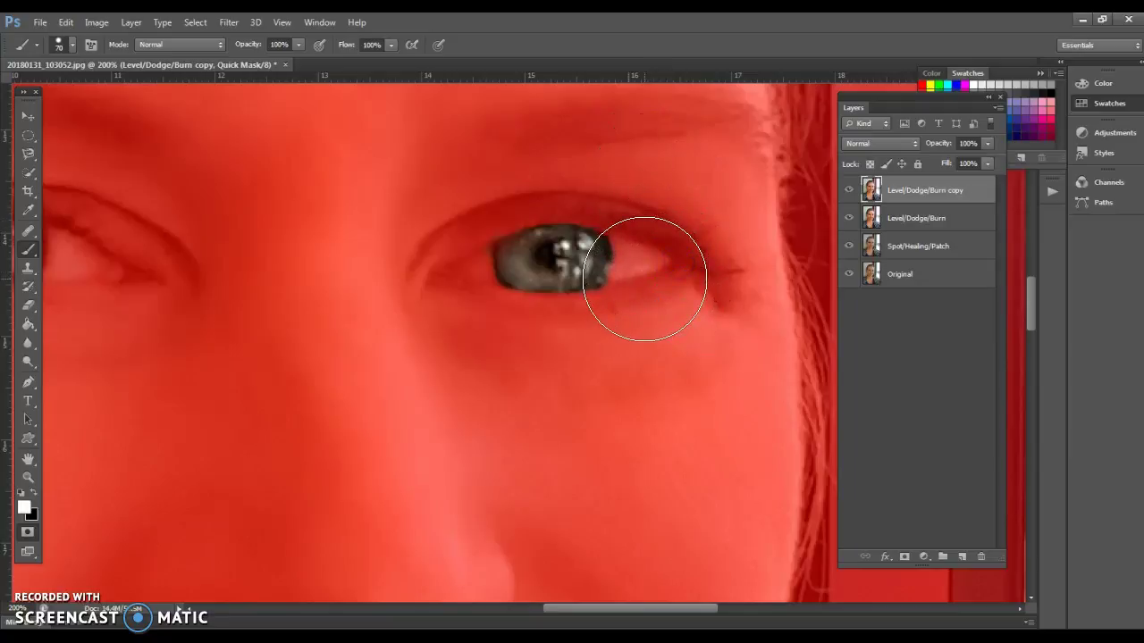
Clean the mask off the iris with a 25 px white brush and convert the Quick Mask back into a selection
key("bracketleft")
key("bracketleft")
key("bracketleft")
key("bracketleft")
key("bracketleft")
key("bracketleft")
key("bracketleft")
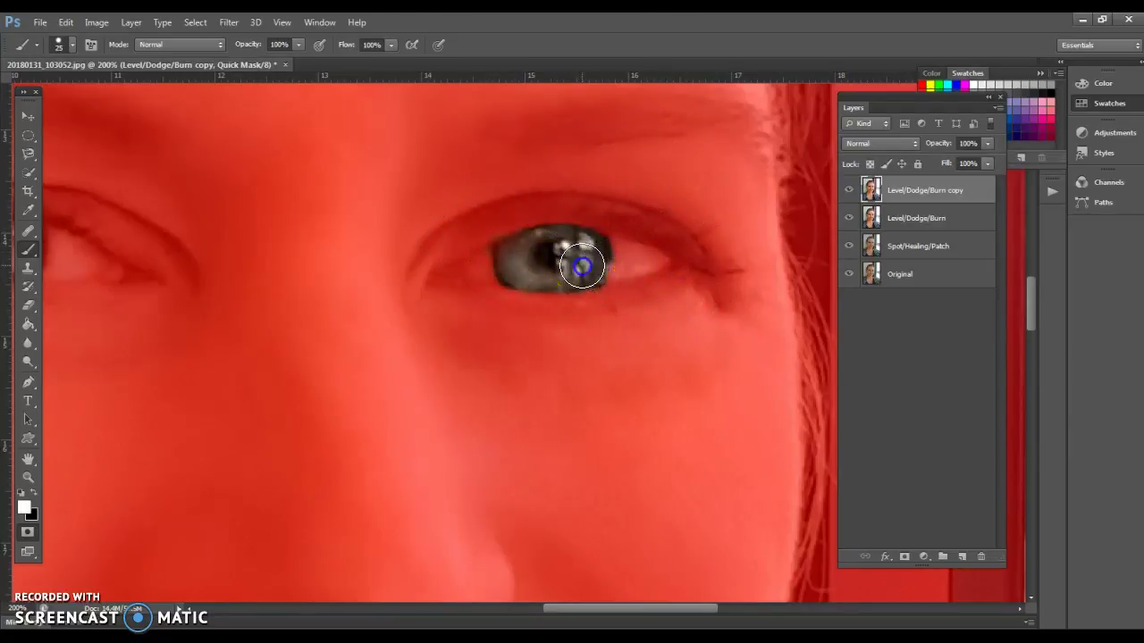
left_click(612, 311)
left_click(28, 532)
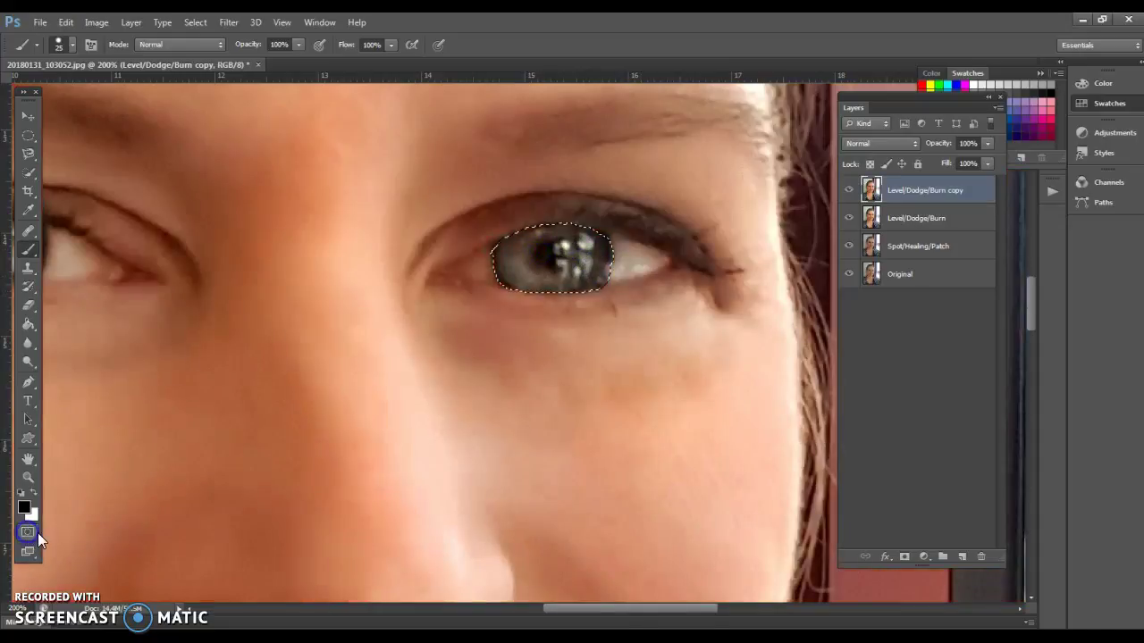
Apply a Vibrance adjustment of +89 to the selected iris, checking it against the unadjusted preview
left_click(397, 352)
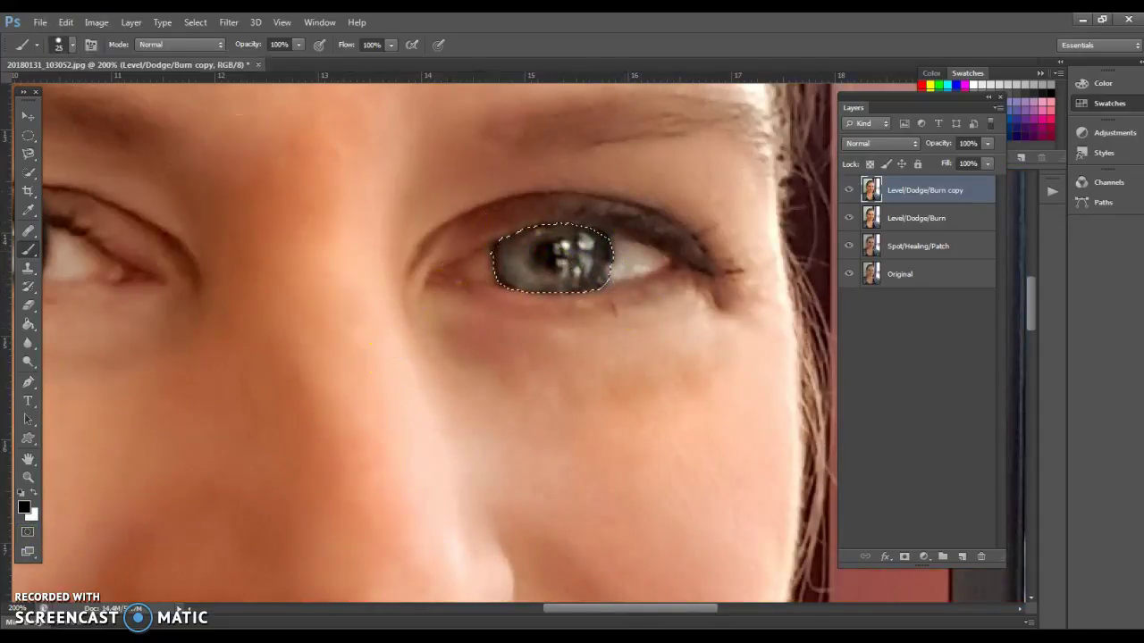
left_click(97, 22)
left_click(114, 58)
left_click(295, 121)
left_click_drag(547, 190, 286, 109)
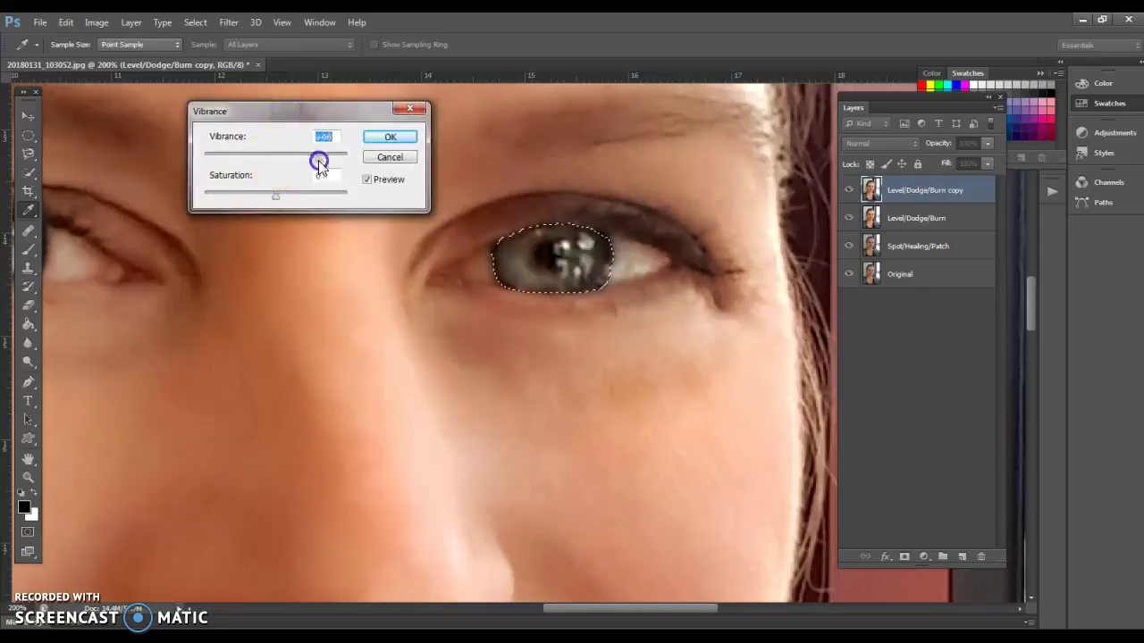
left_click(368, 180)
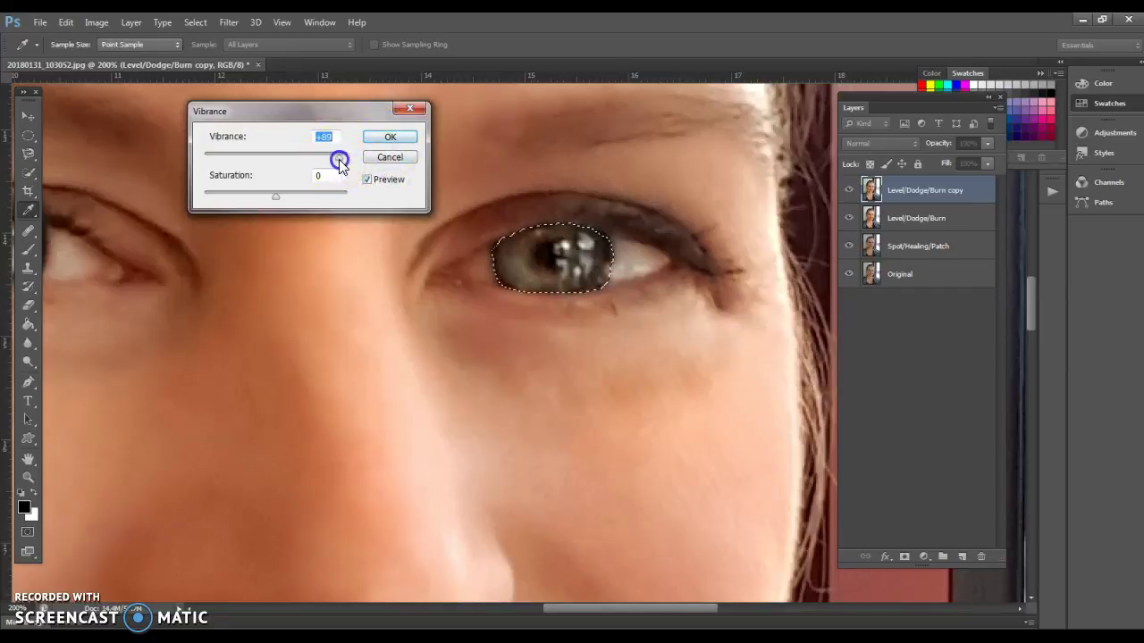
left_click(388, 136)
key("b")
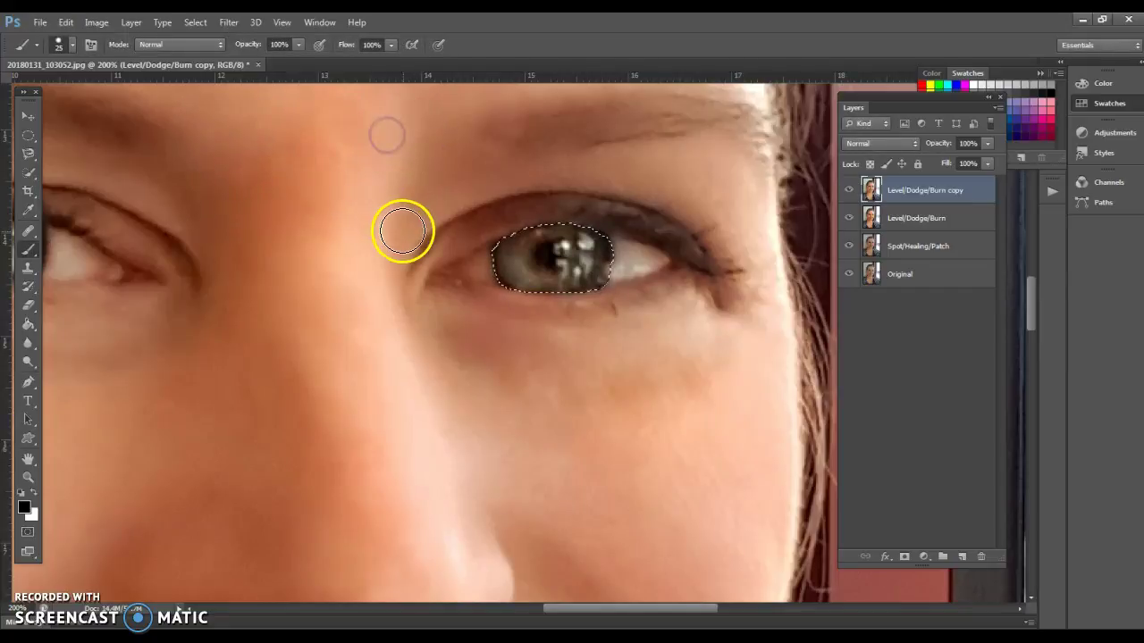
Deselect the iris and compare the portrait with and without the eye-retouch layer at reduced zoom
key("ctrl+d")
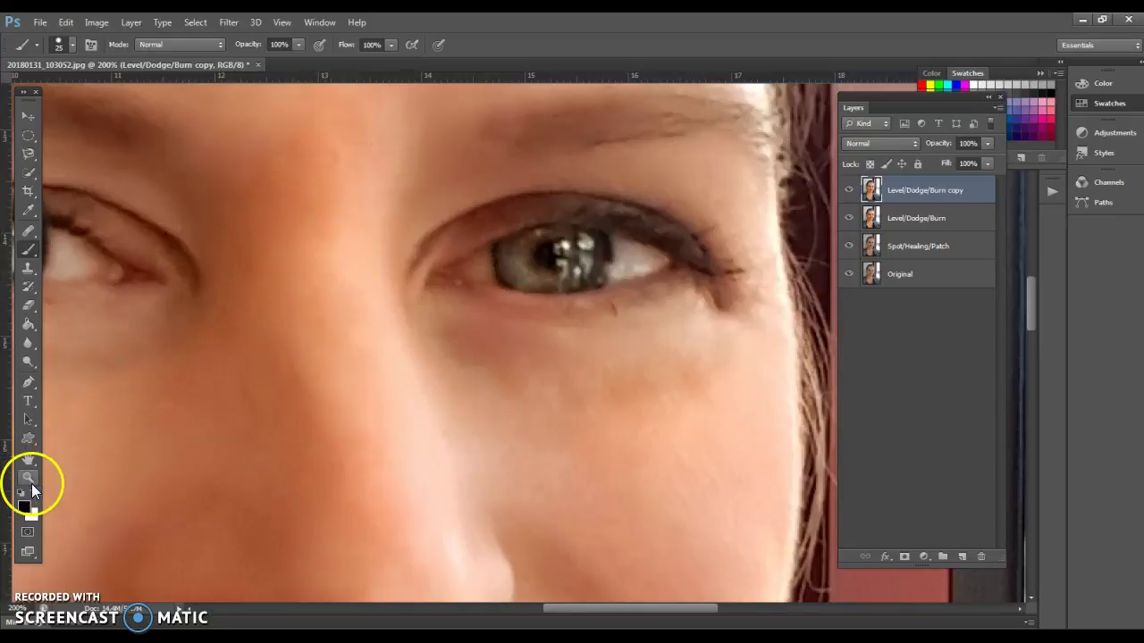
left_click(28, 477)
left_click(445, 401, "alt")
left_click(488, 394, "alt")
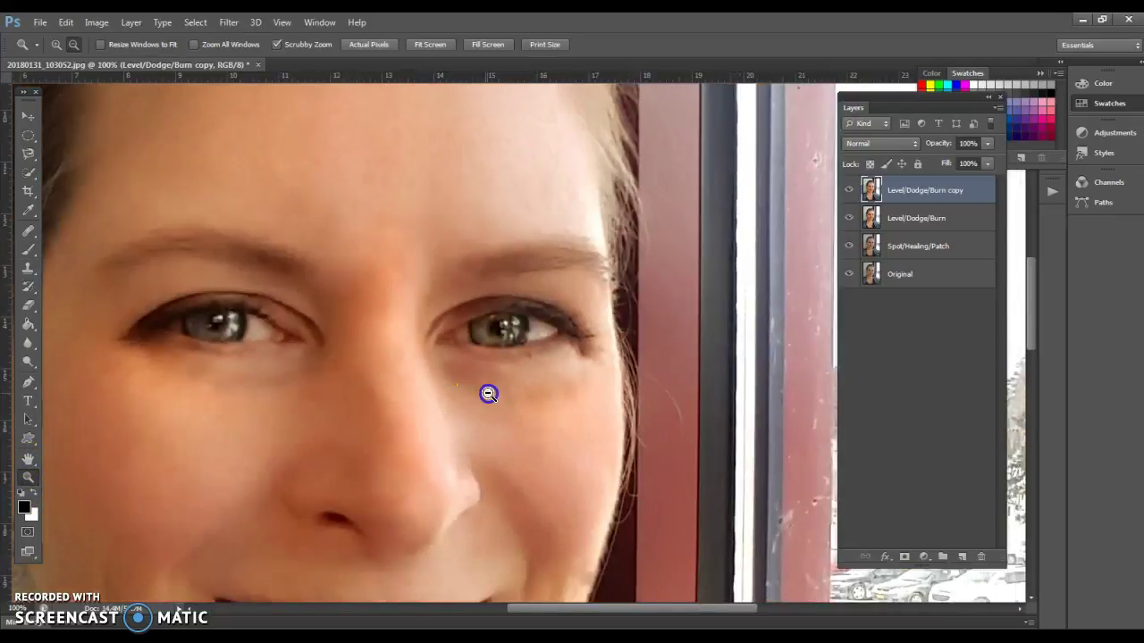
left_click(850, 190)
left_click(850, 190)
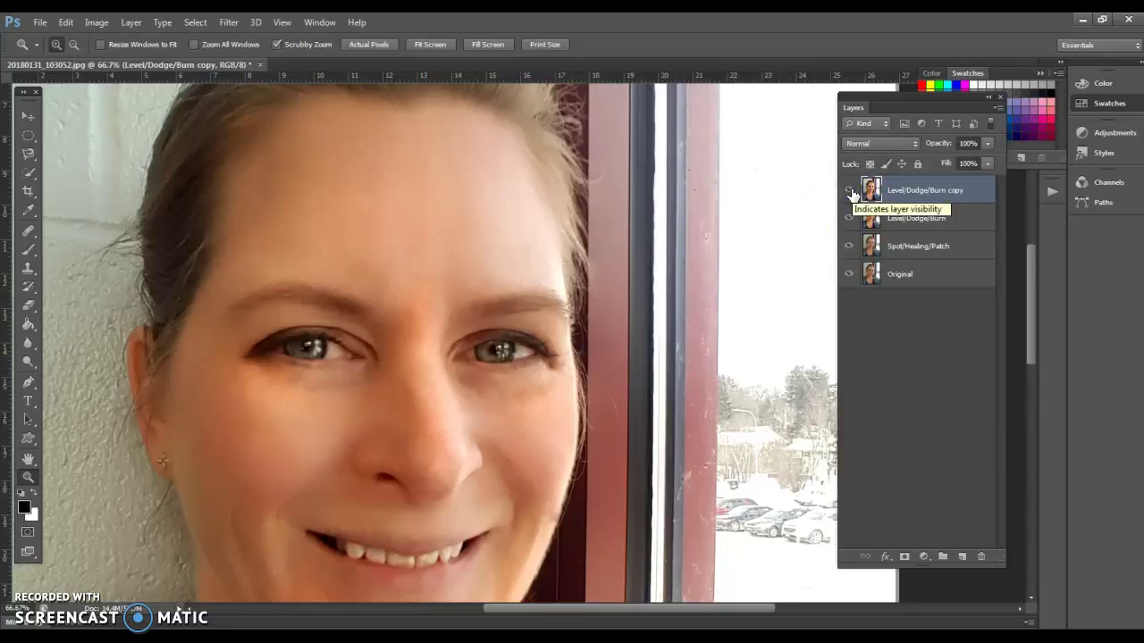
left_click(414, 422, "alt")
left_click(439, 421, "alt")
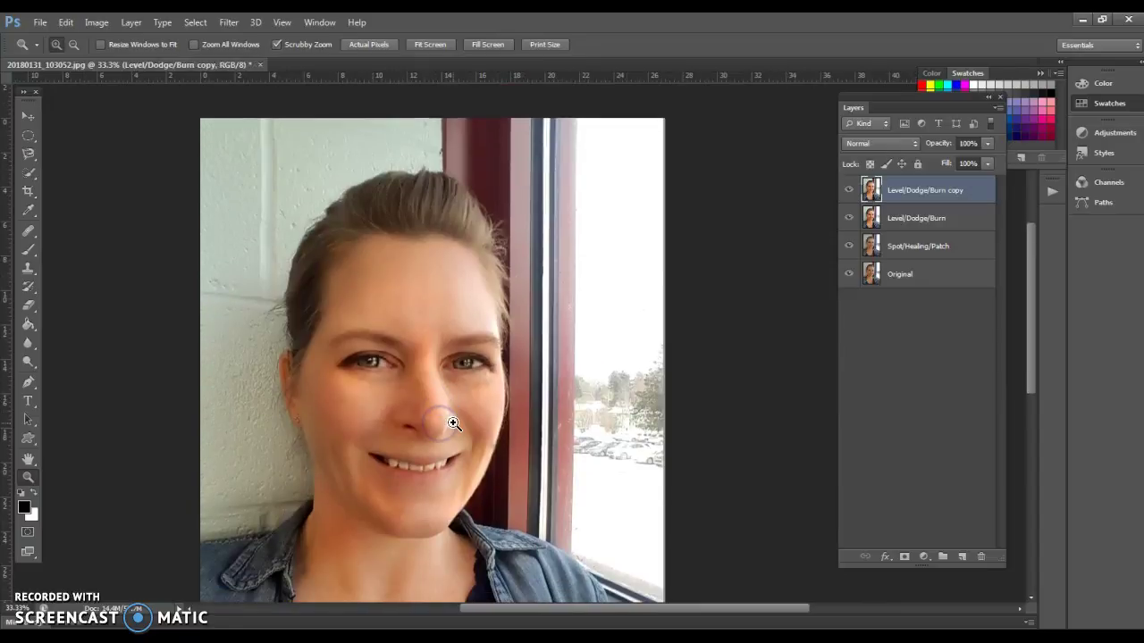
scroll(453, 422, "down", 3)
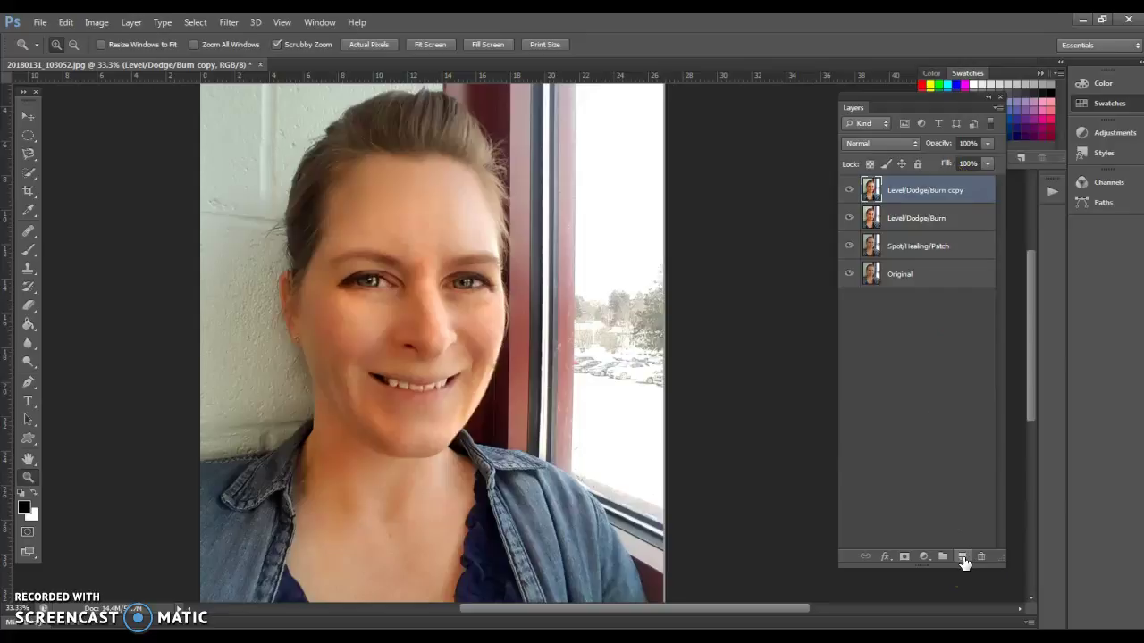
Add a new layer, sample the cheek's skin tone, and set a soft 114 px brush at 20% opacity and 0% hardness
left_click(962, 557)
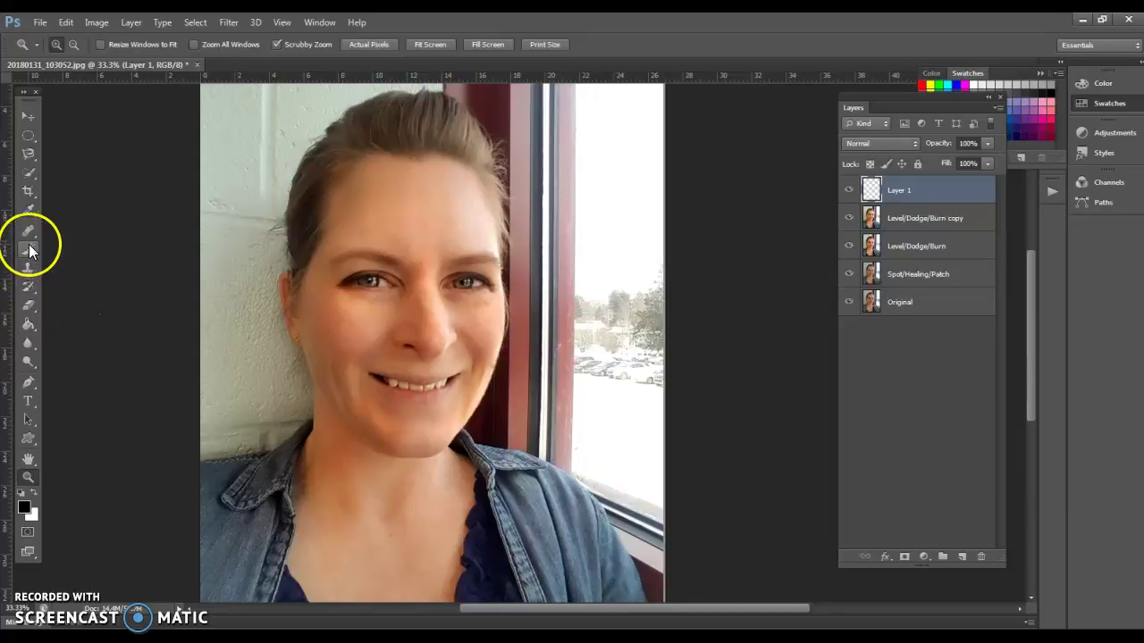
left_click(28, 211)
left_click(362, 306)
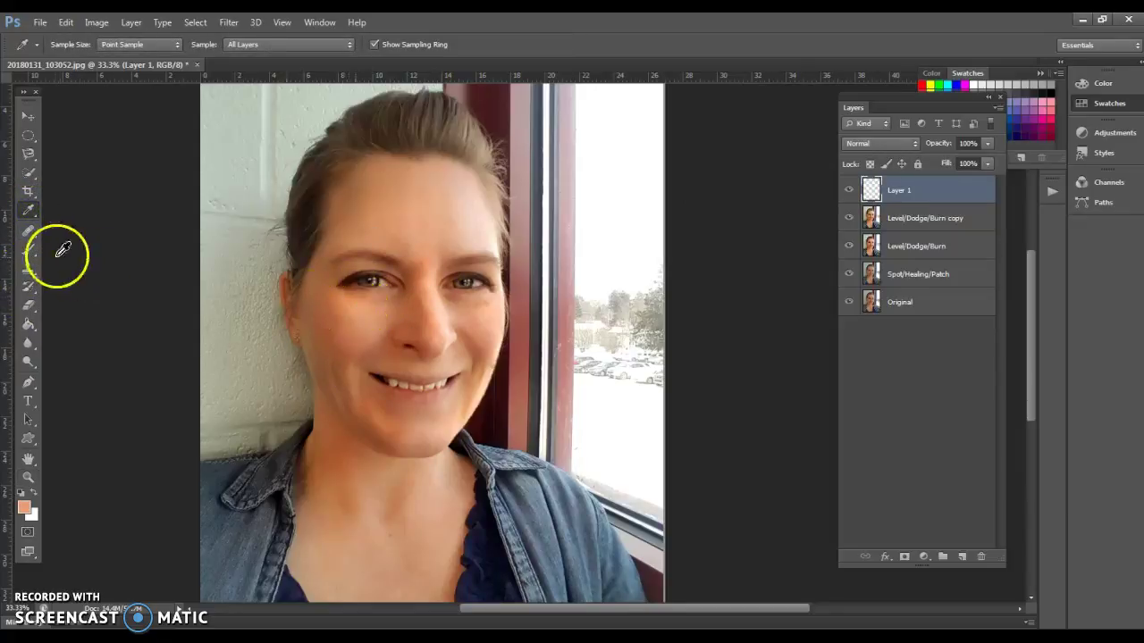
left_click(28, 250)
left_click(298, 45)
left_click_drag(298, 52, 300, 66)
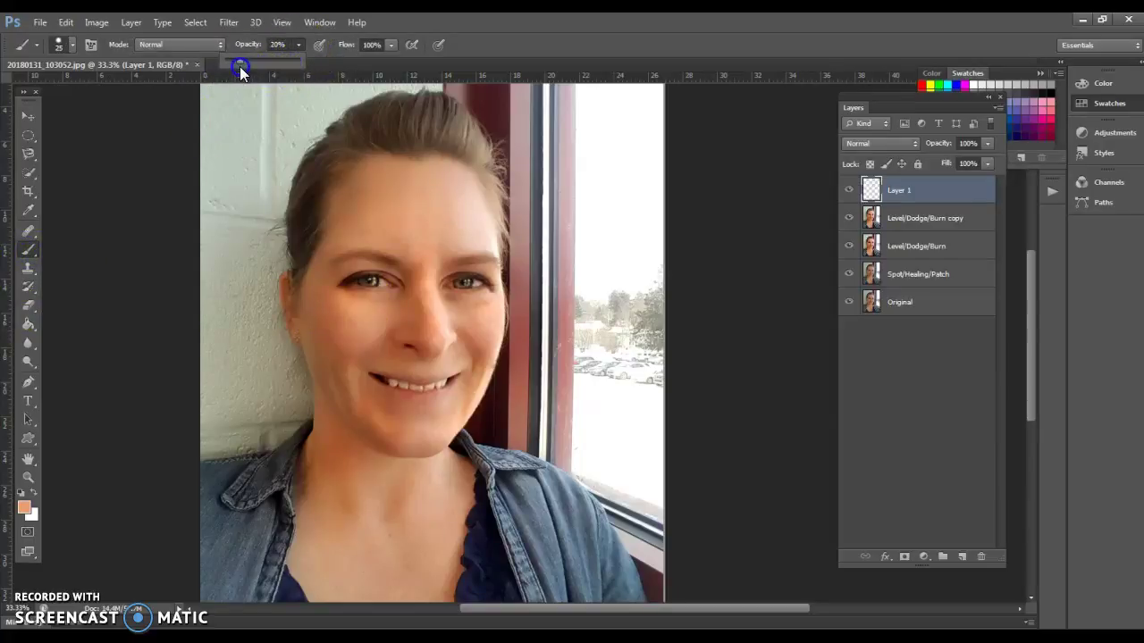
left_click(69, 43)
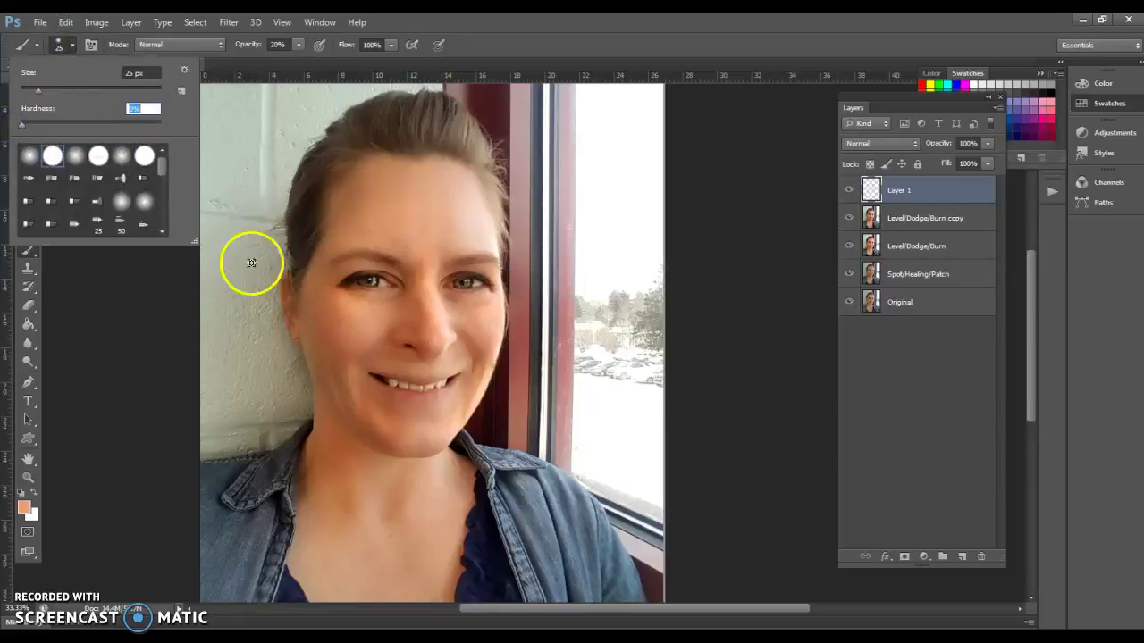
left_click_drag(39, 92, 75, 91)
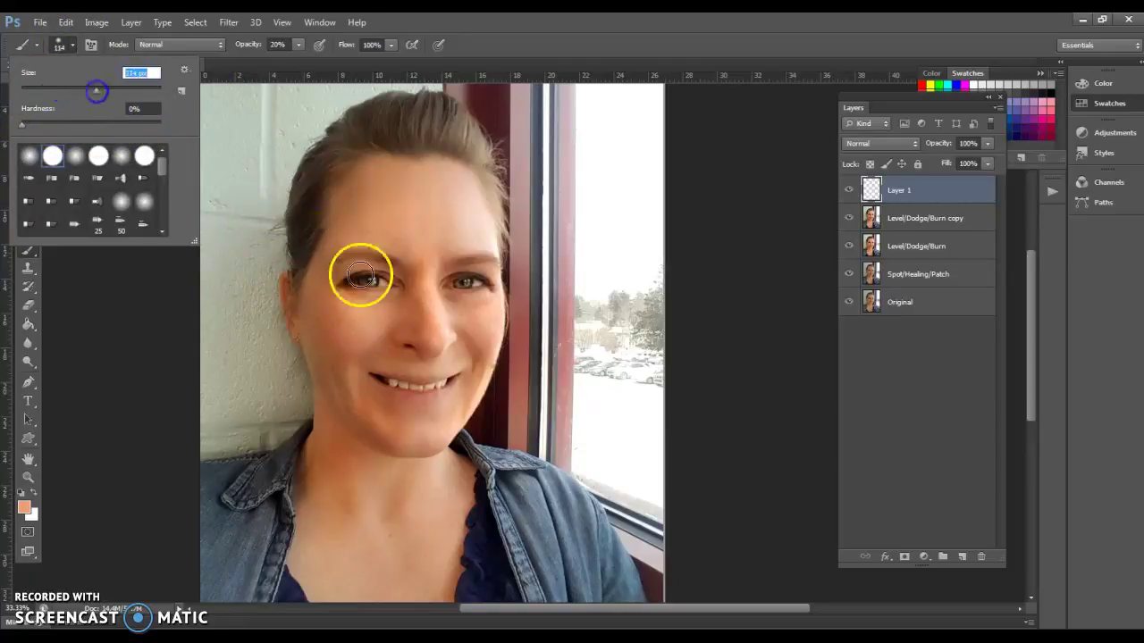
Dab the sampled skin tone under the eye, enlarge the brush to 175 px, and compare with the paint layer hidden
left_click(379, 314)
left_click(336, 304)
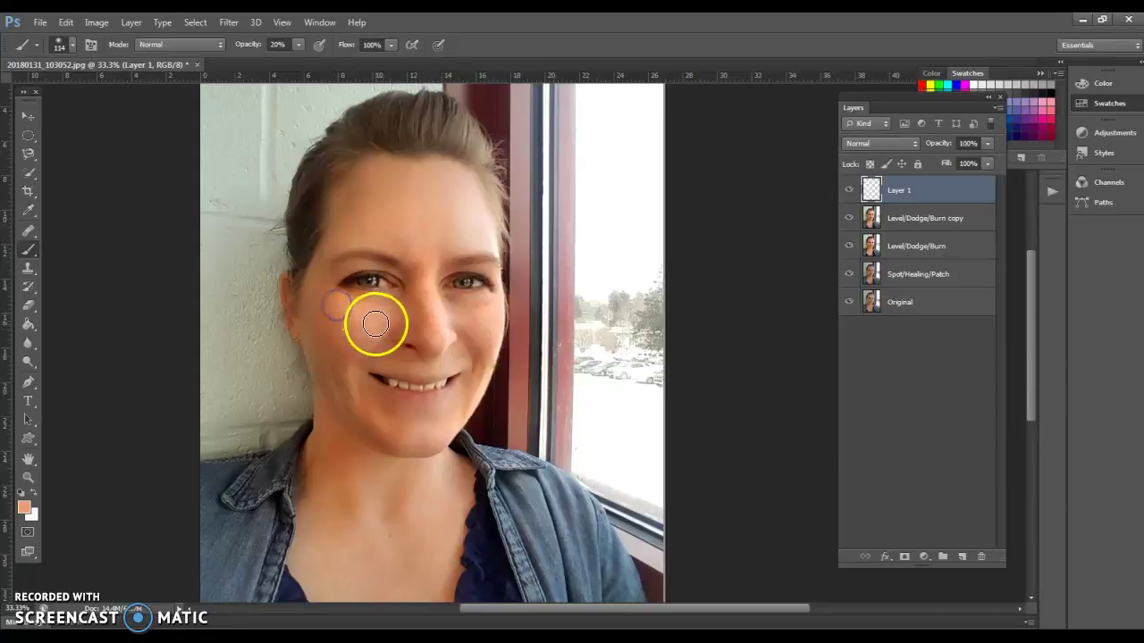
key("bracketright")
key("bracketright")
key("bracketright")
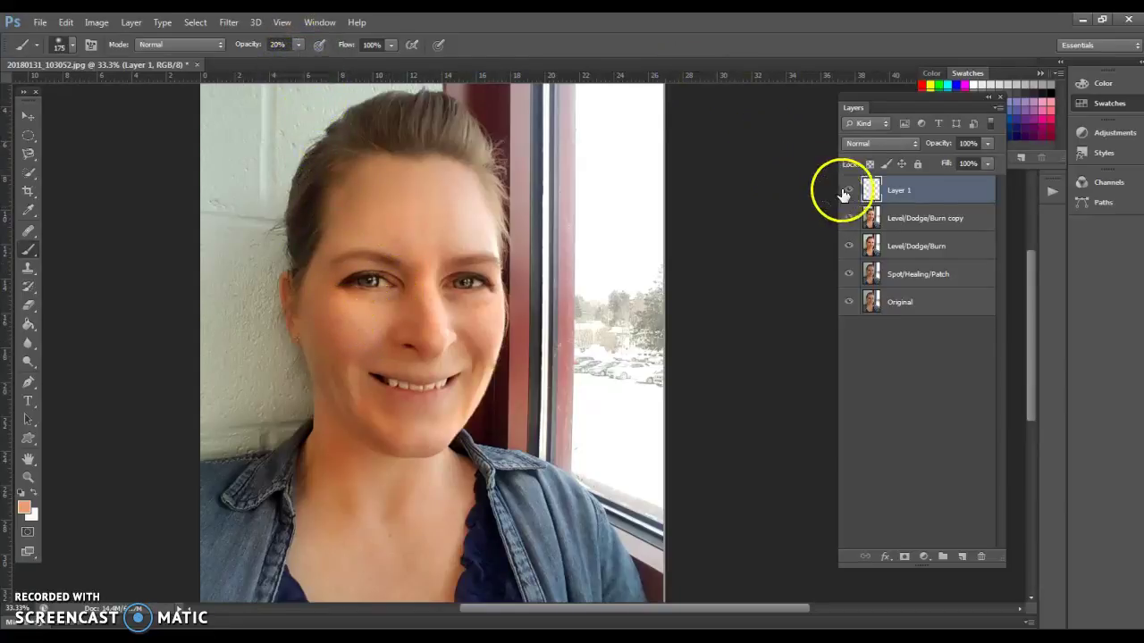
left_click(849, 190)
left_click(850, 191)
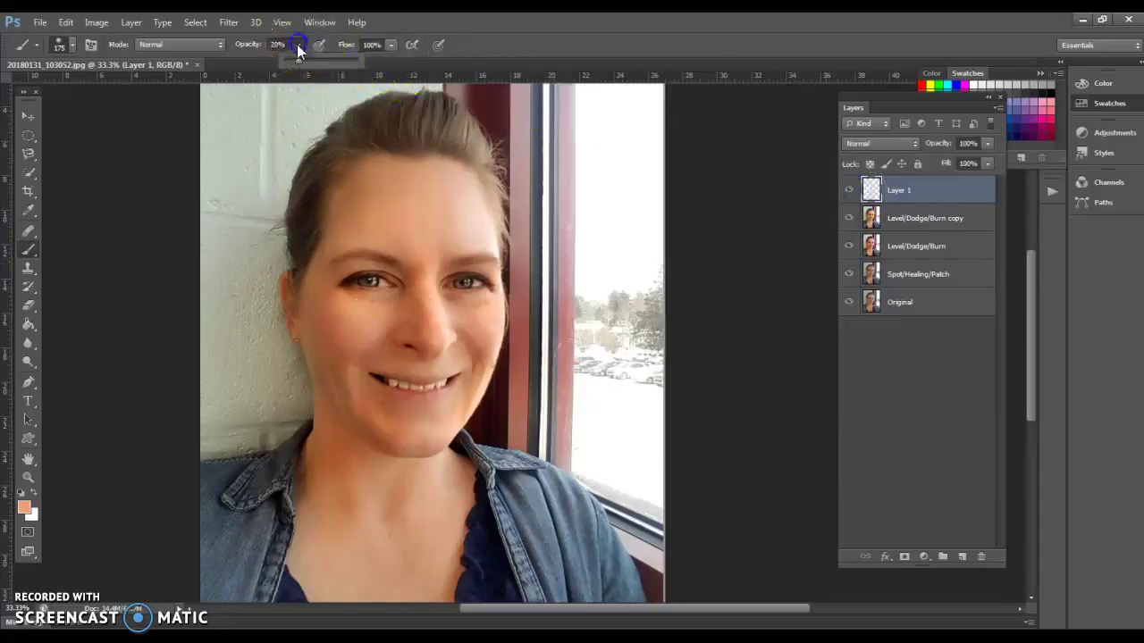
Lower the brush opacity to 7% and even out the skin on both cheeks and beside the mouth
left_click_drag(296, 61, 290, 62)
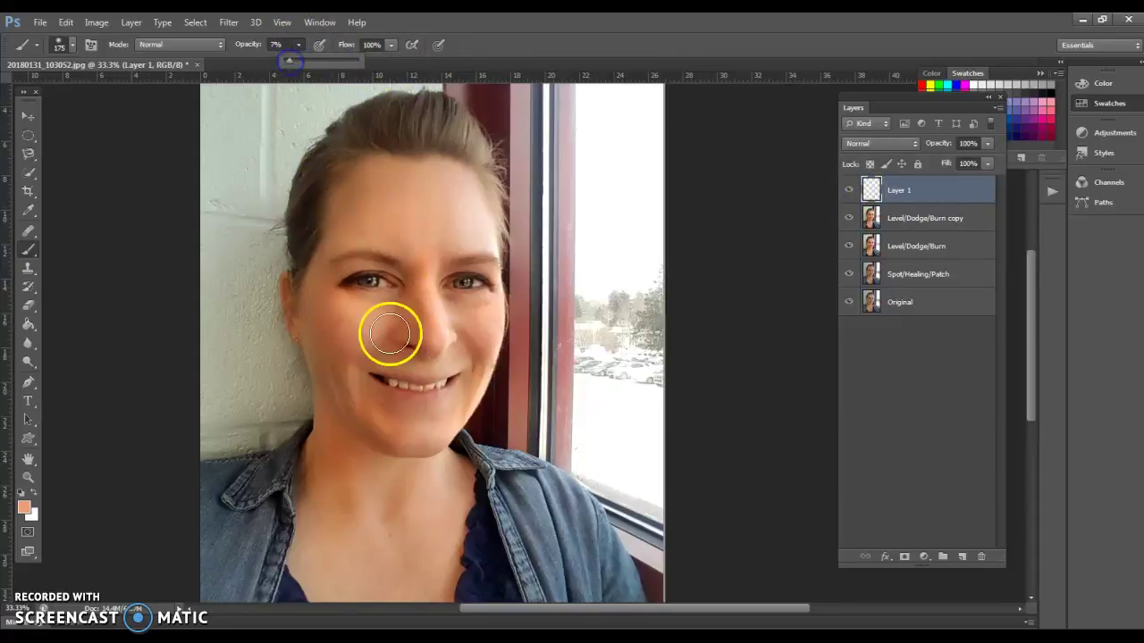
left_click_drag(379, 312, 331, 303)
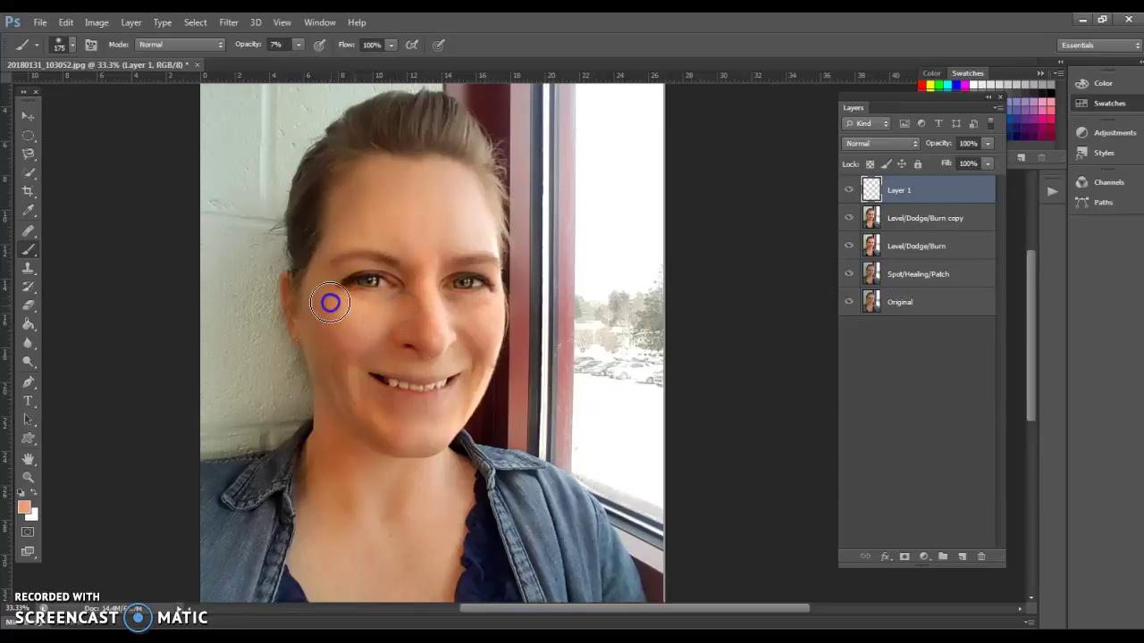
left_click_drag(370, 355, 326, 331)
left_click(371, 385)
left_click(498, 310)
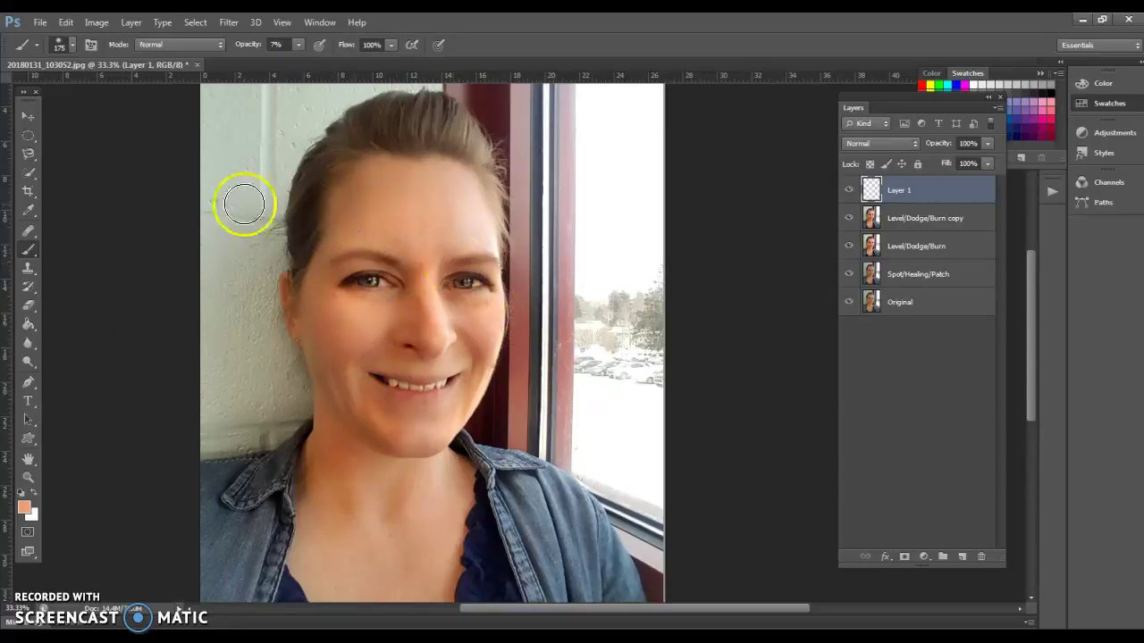
Sample a skin tone from the forehead and paint it lightly across the forehead and above the brows
left_click(28, 210)
left_click(385, 218)
left_click(29, 249)
left_click(408, 152)
left_click(345, 225)
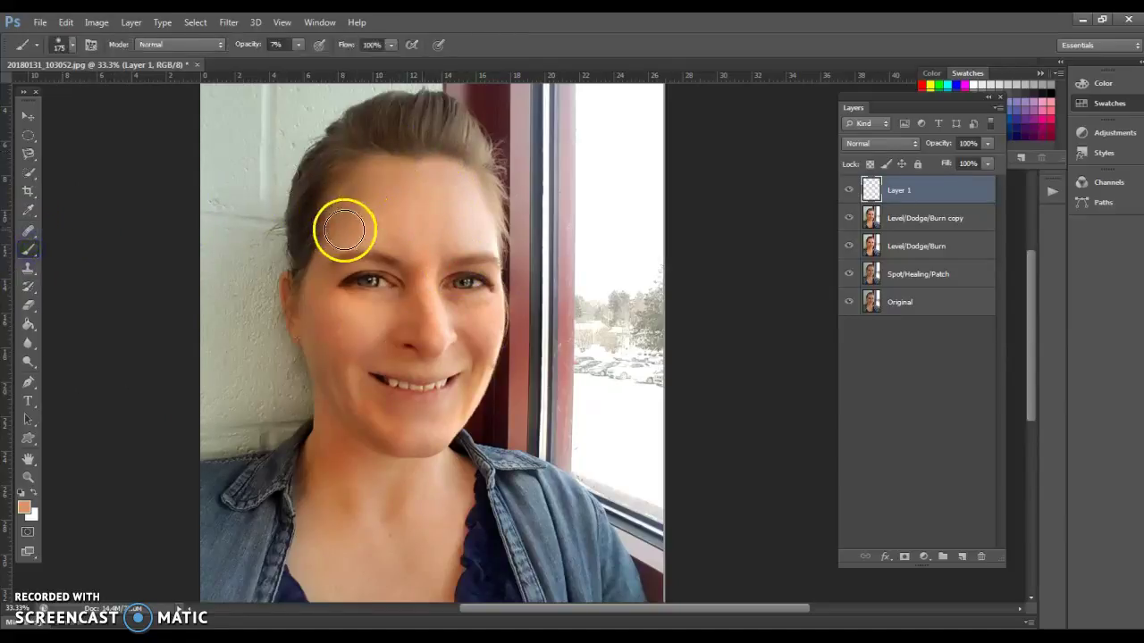
mouse_move(399, 224)
left_mouse_down()
mouse_move(422, 206)
mouse_move(400, 241)
left_mouse_up()
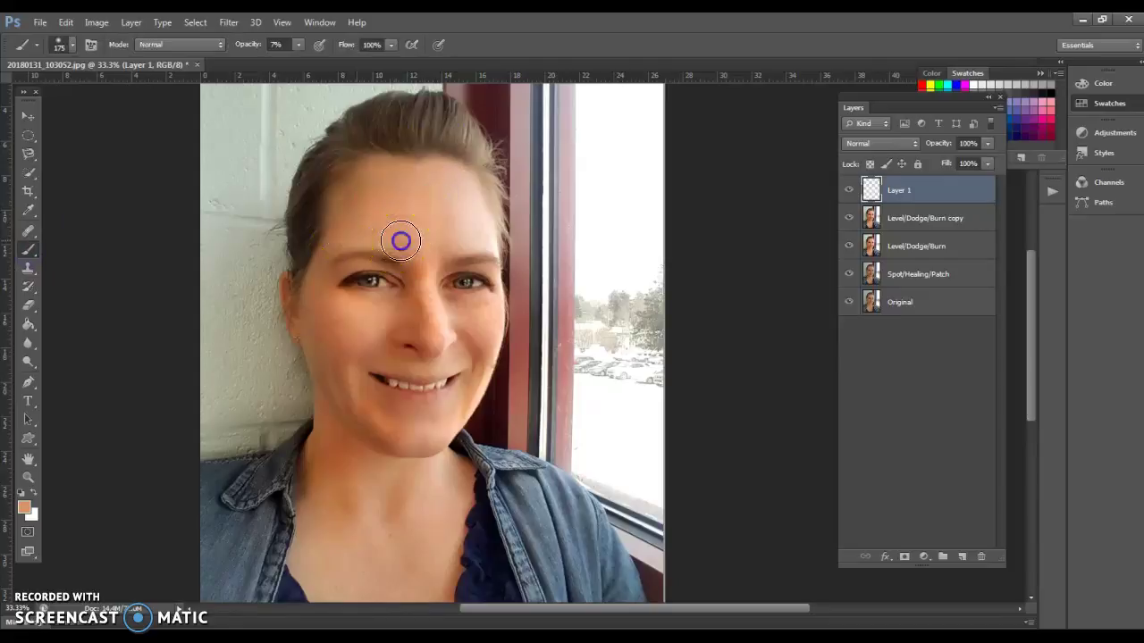
left_click_drag(489, 241, 484, 207)
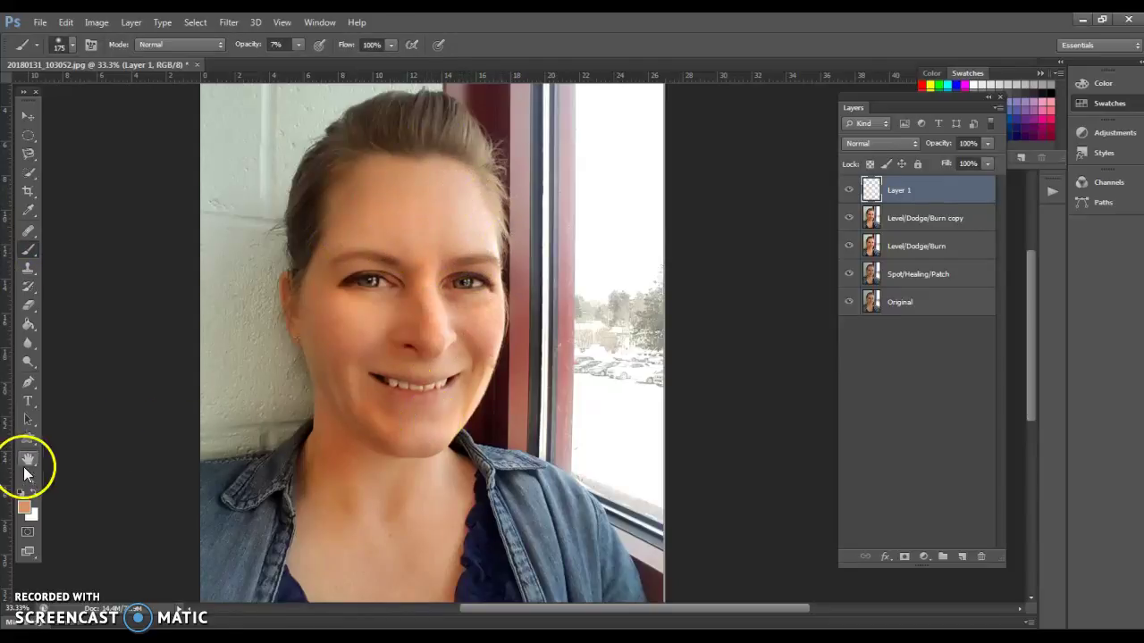
Sample the lip colour and change the foreground to the more saturated shade #c1684c
left_click(28, 210)
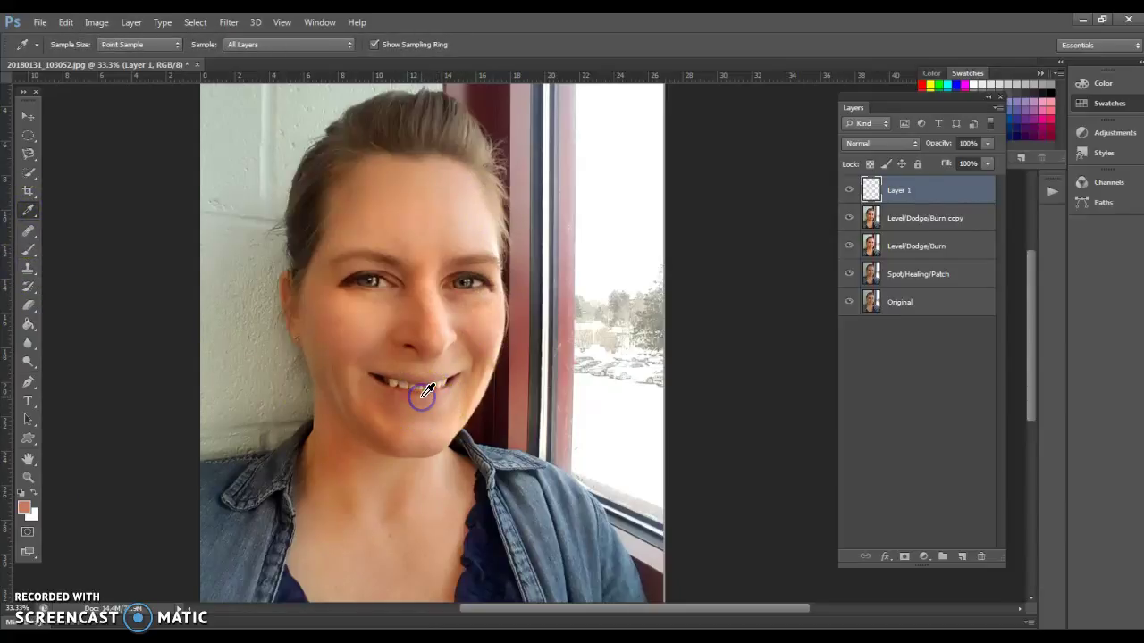
left_click(29, 479)
left_click(417, 408)
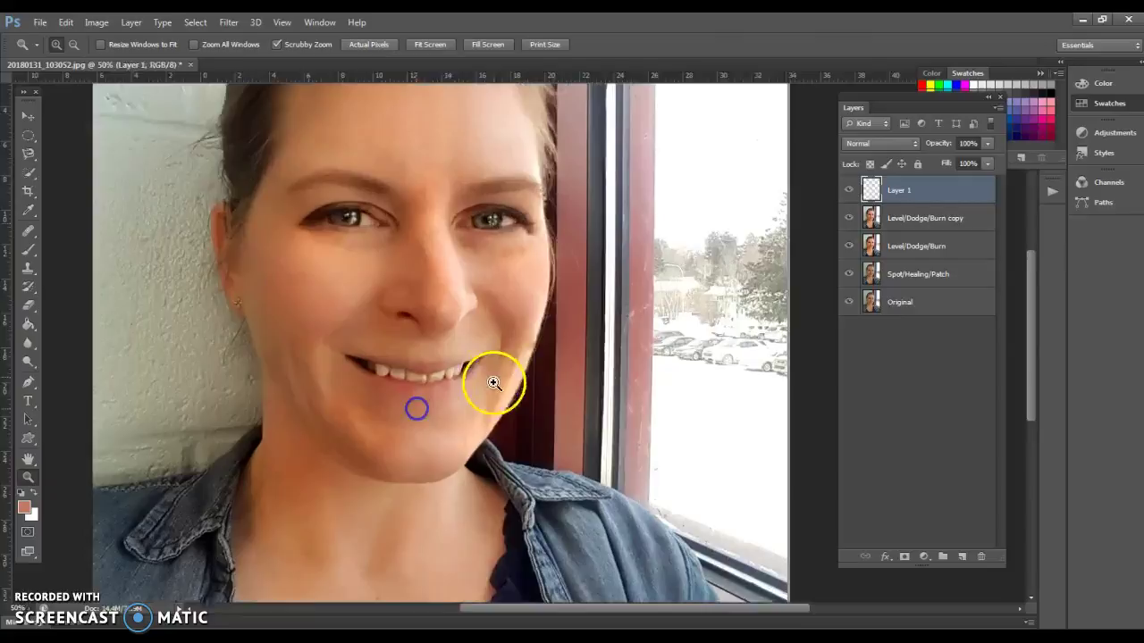
left_click(491, 383)
left_click(445, 396)
left_click(417, 396)
left_click_drag(563, 610, 534, 604)
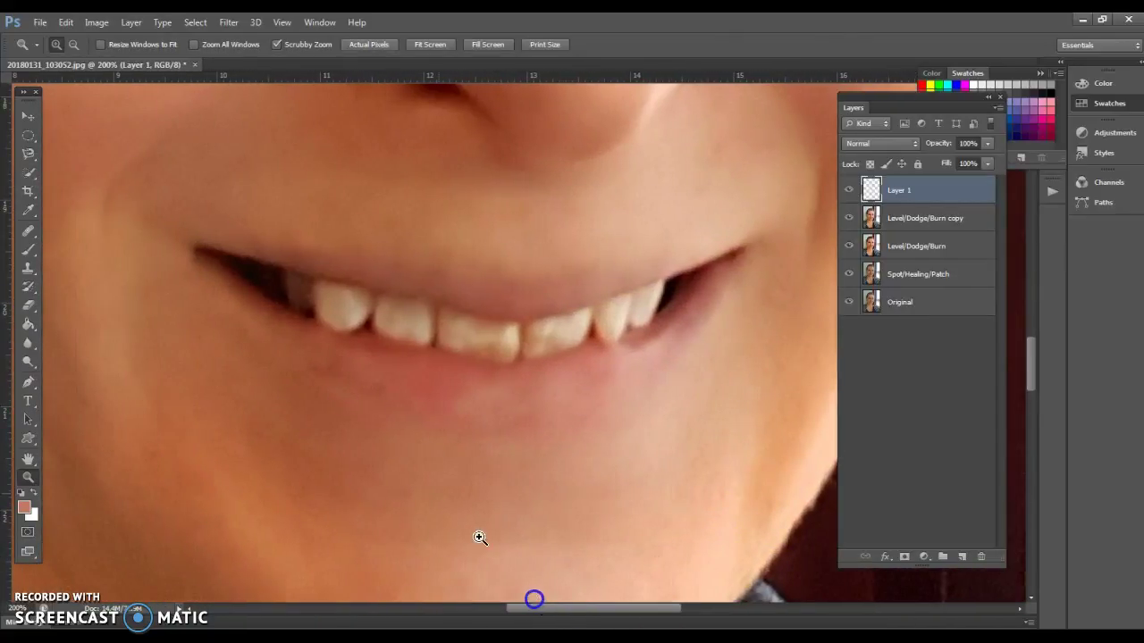
left_click(25, 509)
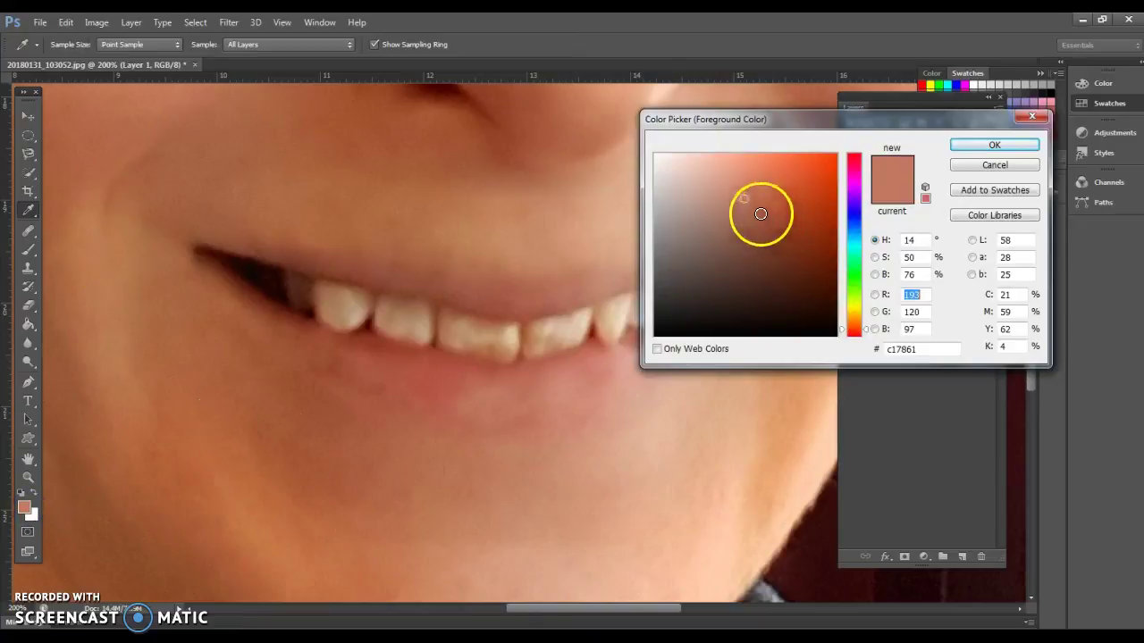
left_click(764, 198)
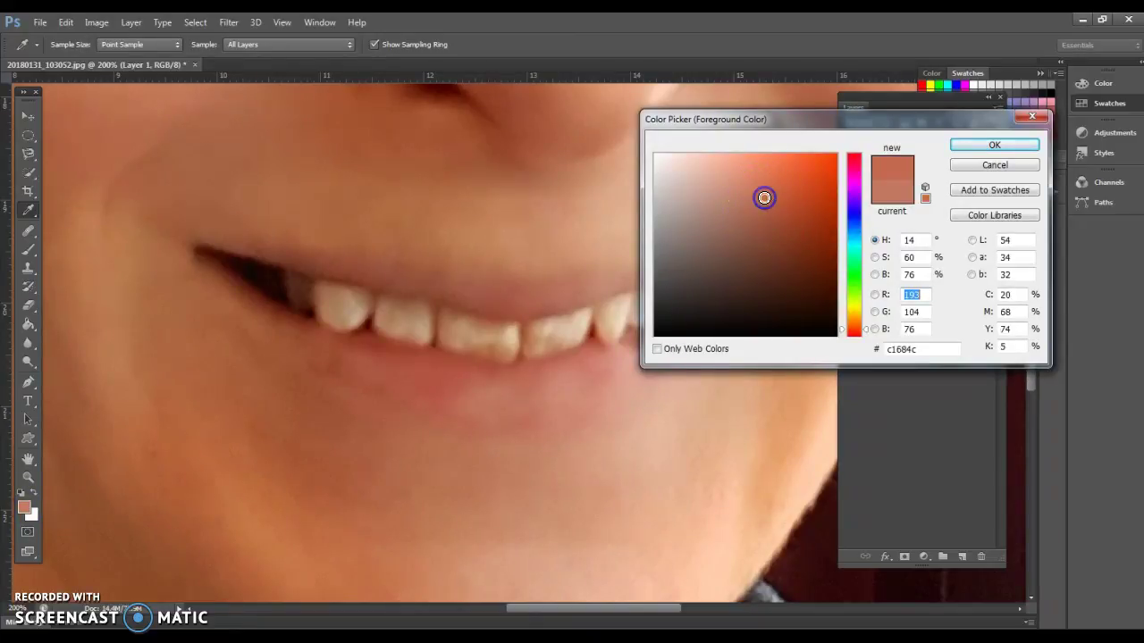
left_click(994, 145)
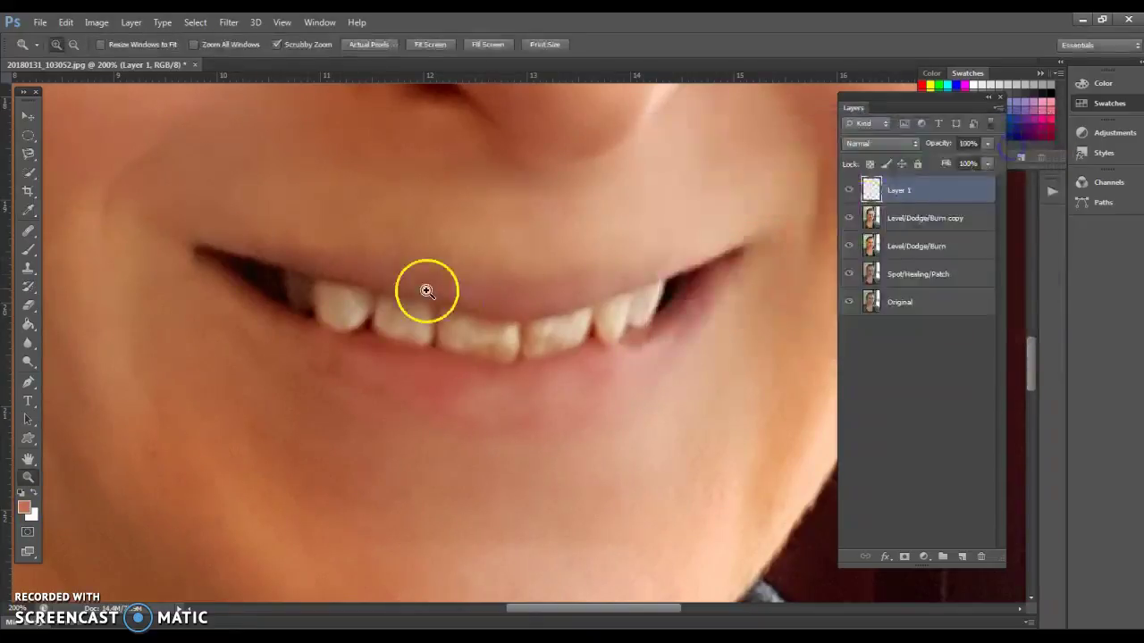
Reduce the brush to 50 px and tint the lower lip lightly at 7% opacity
left_click(28, 250)
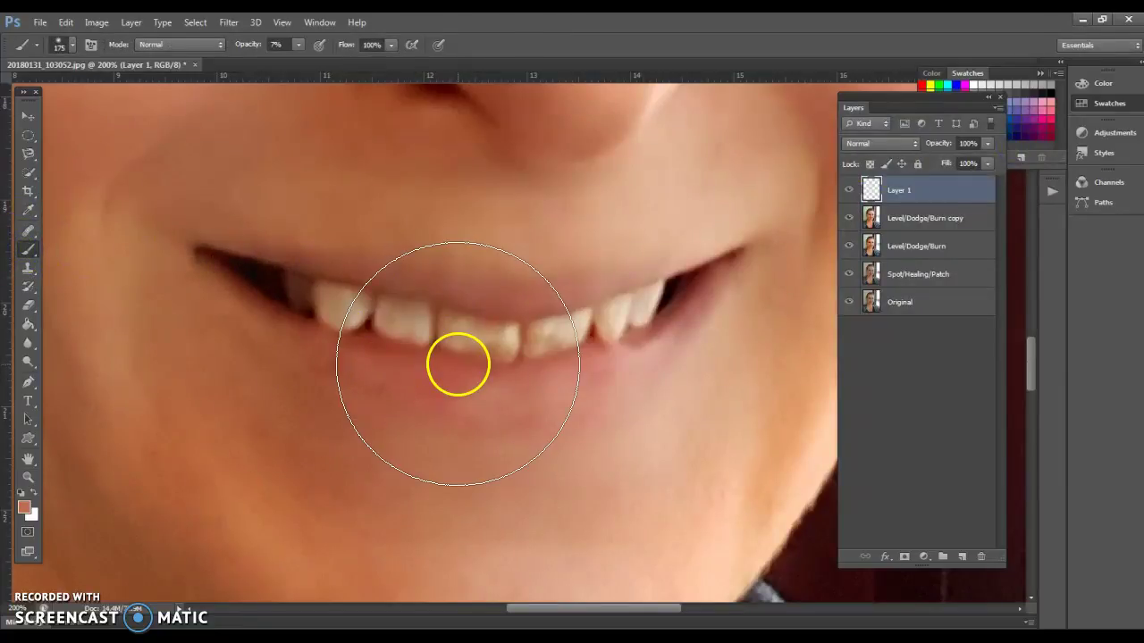
key("bracketleft")
key("bracketleft")
key("bracketleft")
key("bracketleft")
key("bracketleft")
key("bracketleft")
key("bracketleft")
key("bracketleft")
left_click_drag(474, 392, 476, 393)
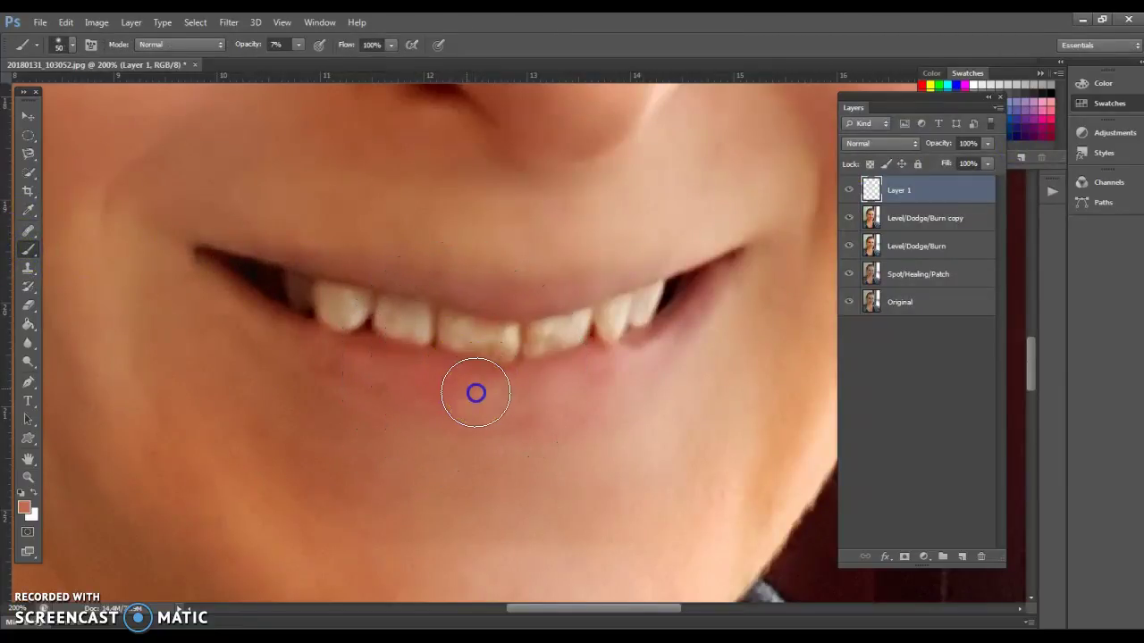
left_click_drag(644, 357, 654, 350)
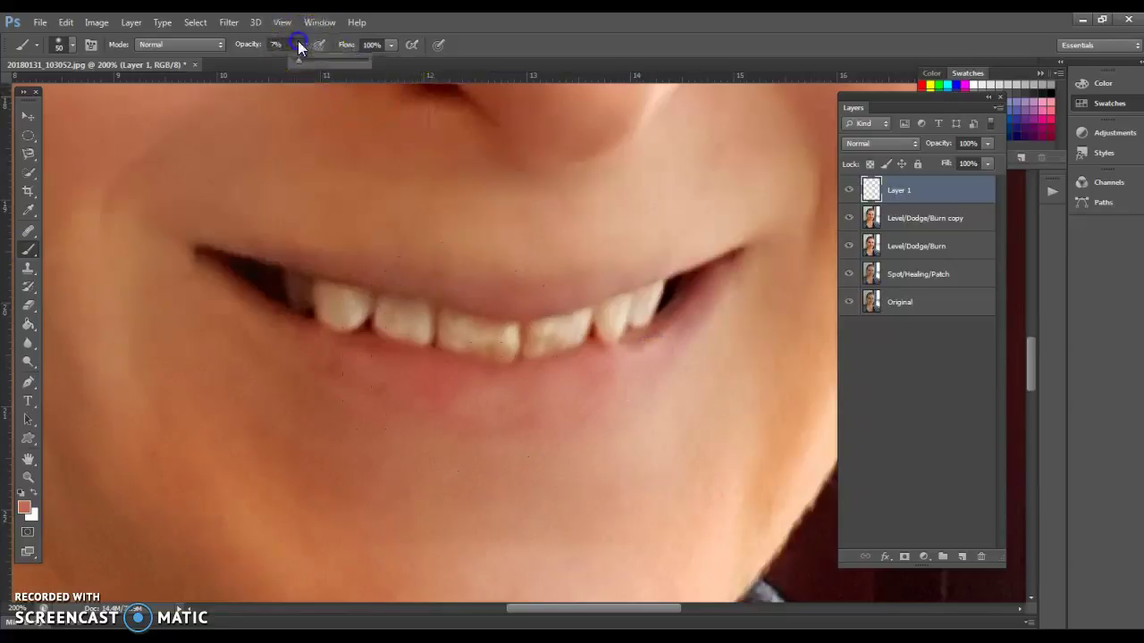
Raise the brush opacity to 45% and paint the lip colour over the lower and upper lips
left_click_drag(323, 64, 324, 63)
mouse_move(451, 390)
left_mouse_down()
mouse_move(560, 397)
mouse_move(629, 379)
mouse_move(709, 324)
left_mouse_up()
left_click_drag(384, 451, 294, 333)
left_click_drag(221, 283, 309, 345)
mouse_move(243, 244)
left_mouse_down()
mouse_move(487, 283)
mouse_move(644, 272)
mouse_move(754, 237)
left_mouse_up()
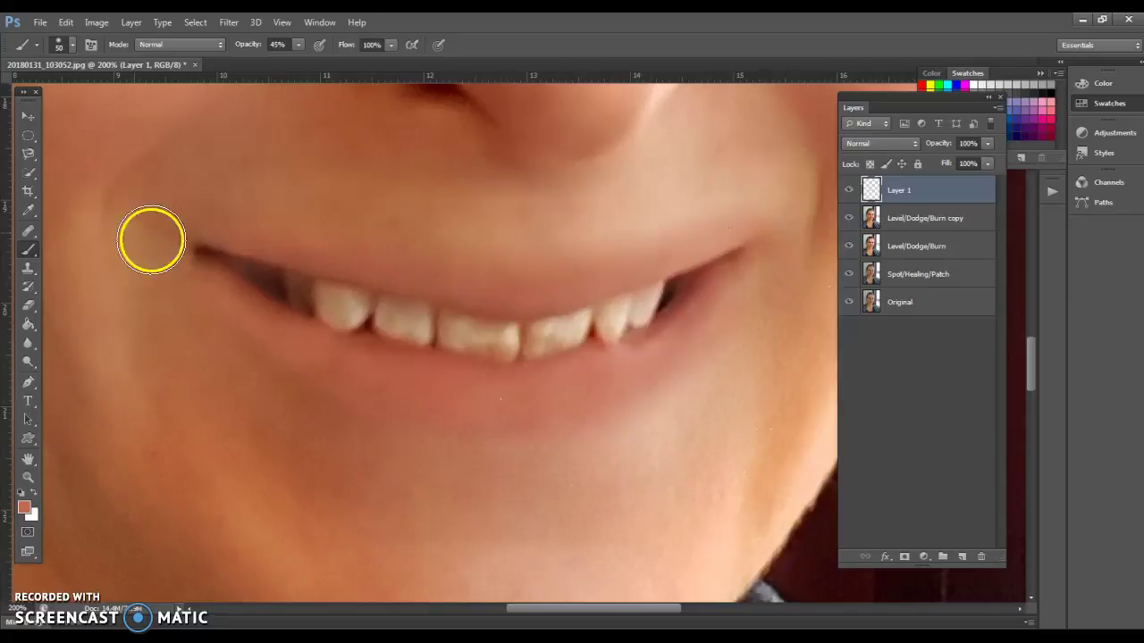
Erase the excess lip colour below the lower lip with a 70 px eraser
left_click(28, 307)
key("bracketleft")
key("bracketleft")
mouse_move(672, 450)
left_mouse_down()
mouse_move(715, 412)
mouse_move(787, 306)
mouse_move(708, 408)
mouse_move(636, 457)
mouse_move(508, 492)
left_mouse_up()
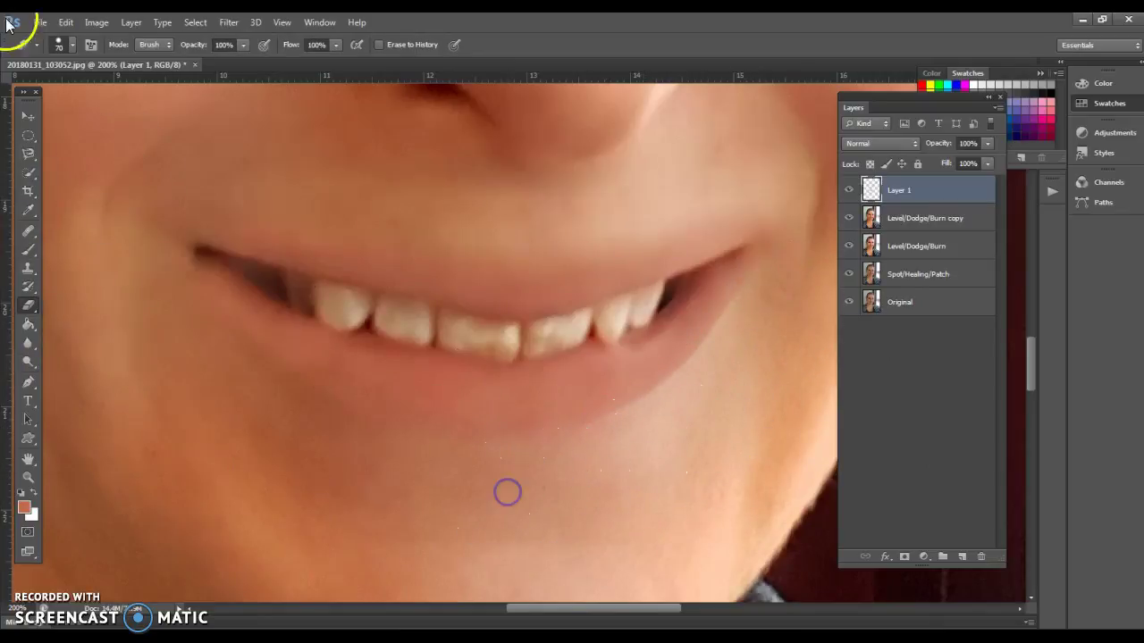
Soften the eraser's hardness and clean the paint off the skin all around both lips
left_click(72, 44)
left_click_drag(134, 123, 152, 130)
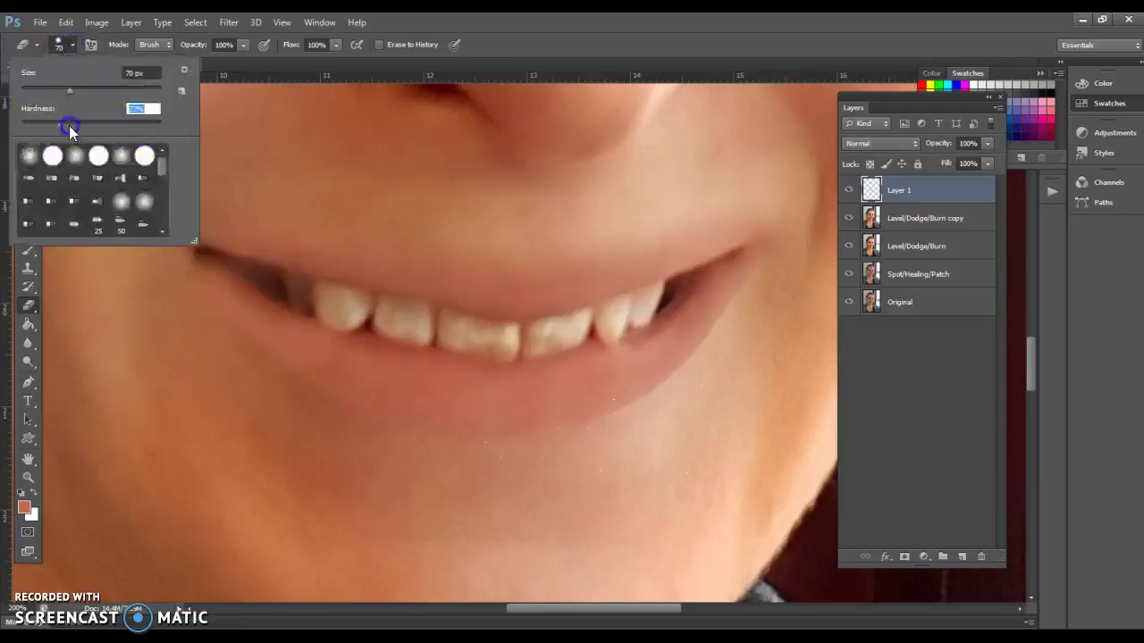
mouse_move(540, 471)
left_mouse_down()
mouse_move(616, 451)
mouse_move(700, 414)
mouse_move(659, 428)
mouse_move(766, 336)
mouse_move(796, 271)
left_mouse_up()
mouse_move(781, 173)
left_mouse_down()
mouse_move(631, 193)
mouse_move(523, 237)
mouse_move(676, 201)
mouse_move(789, 192)
mouse_move(517, 231)
mouse_move(213, 203)
mouse_move(179, 230)
mouse_move(82, 245)
mouse_move(130, 326)
mouse_move(249, 416)
mouse_move(190, 350)
left_mouse_up()
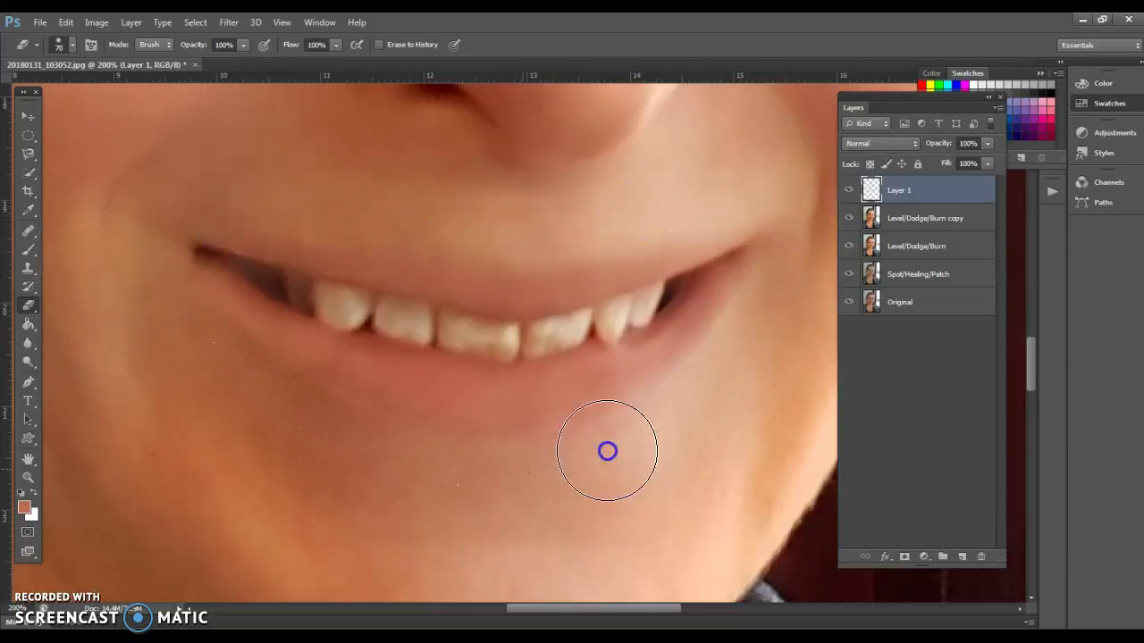
Zoom out to the whole portrait and compare it with and without the painted skin and lip layer
left_click(29, 478)
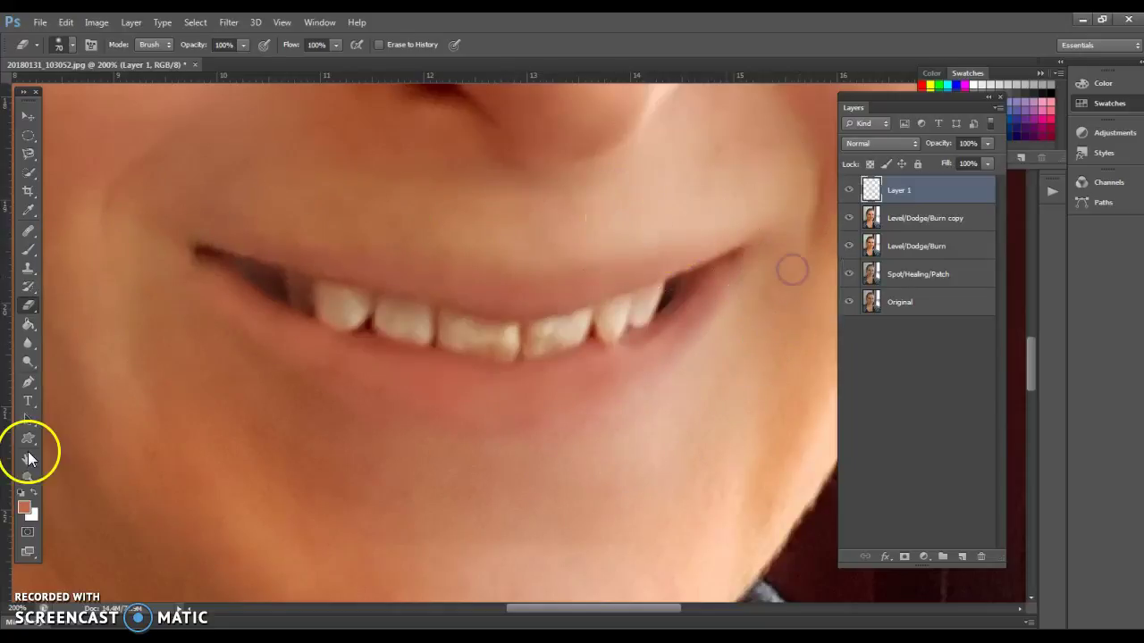
left_click(638, 439, "alt")
left_click(567, 423, "alt")
left_click(635, 450, "alt")
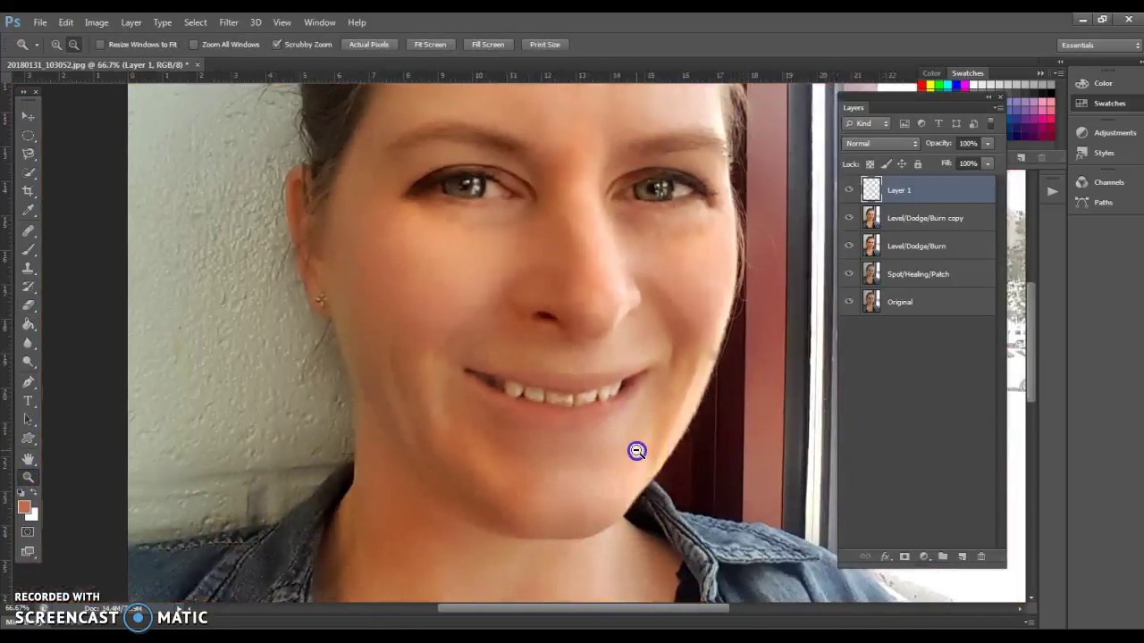
left_click(638, 451, "alt")
left_click(616, 441, "alt")
left_click(850, 190)
left_click(851, 191)
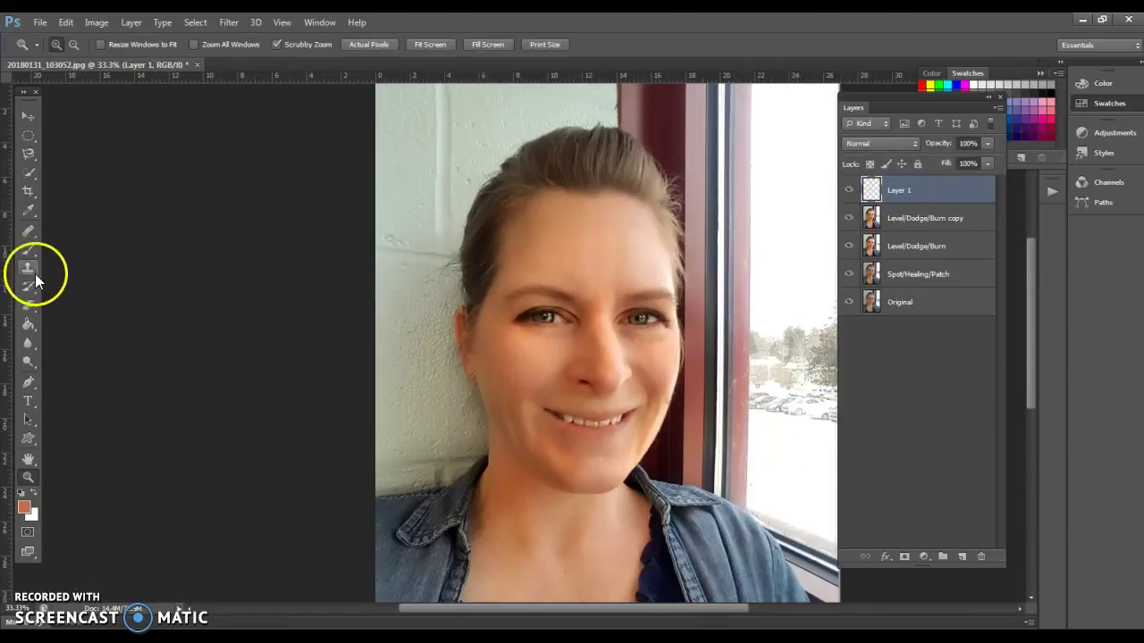
Fade the painted colour on the face with a 300 px eraser at 13% opacity and compare with the layer hidden
left_click(29, 308)
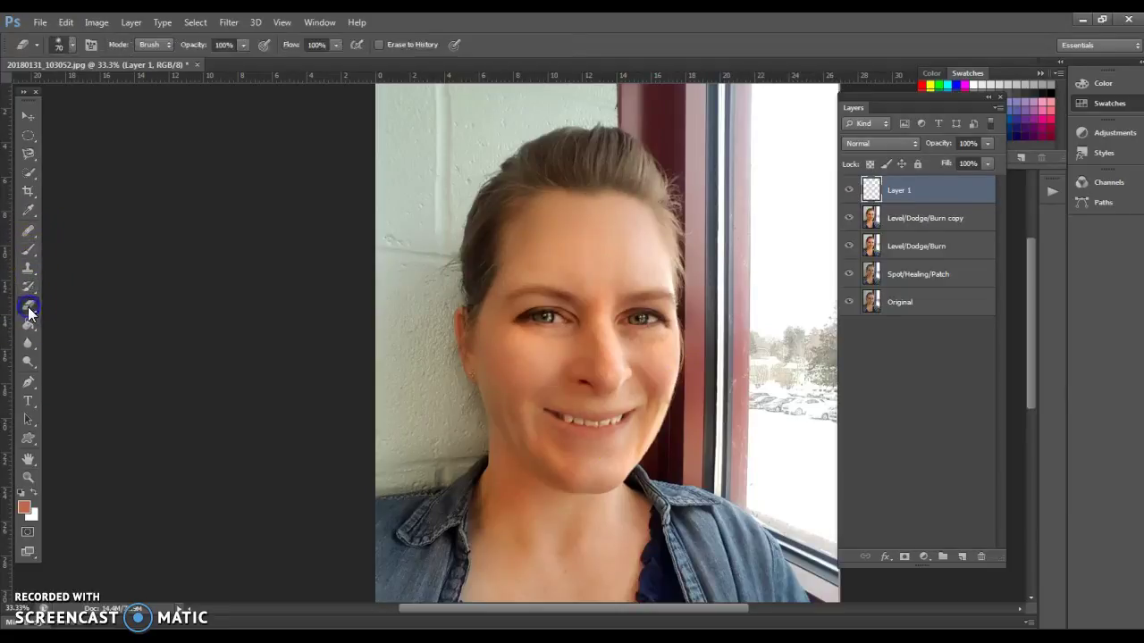
left_click(242, 44)
left_click_drag(243, 65, 180, 66)
left_click(523, 468)
key("bracketright")
key("bracketright")
key("bracketright")
key("bracketright")
key("bracketright")
key("bracketright")
key("bracketright")
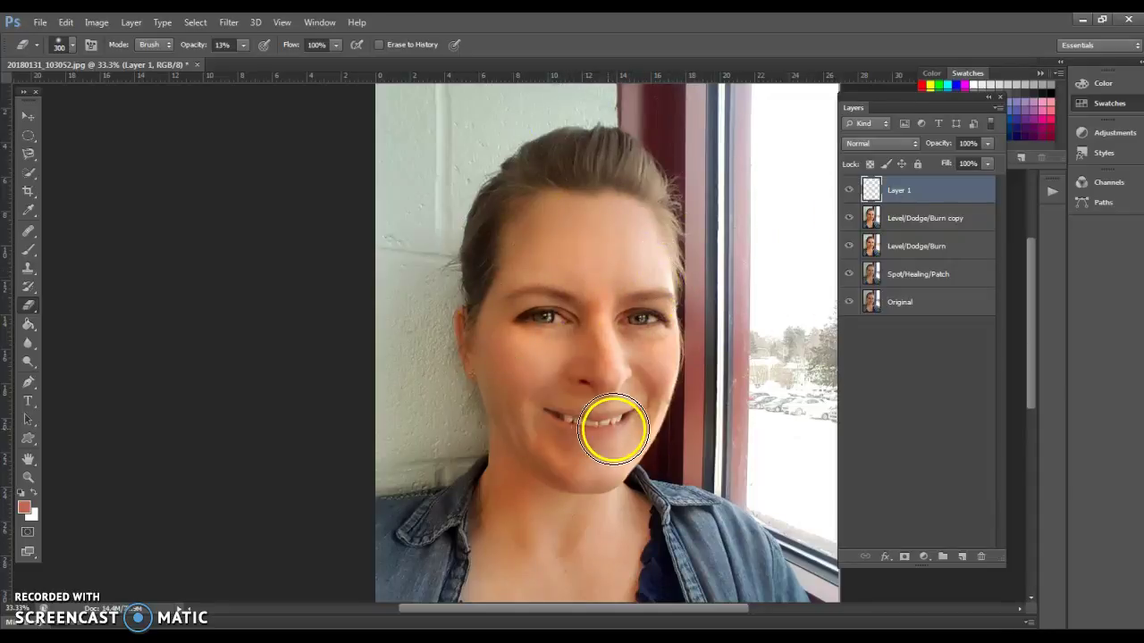
left_click(849, 191)
left_click(849, 190)
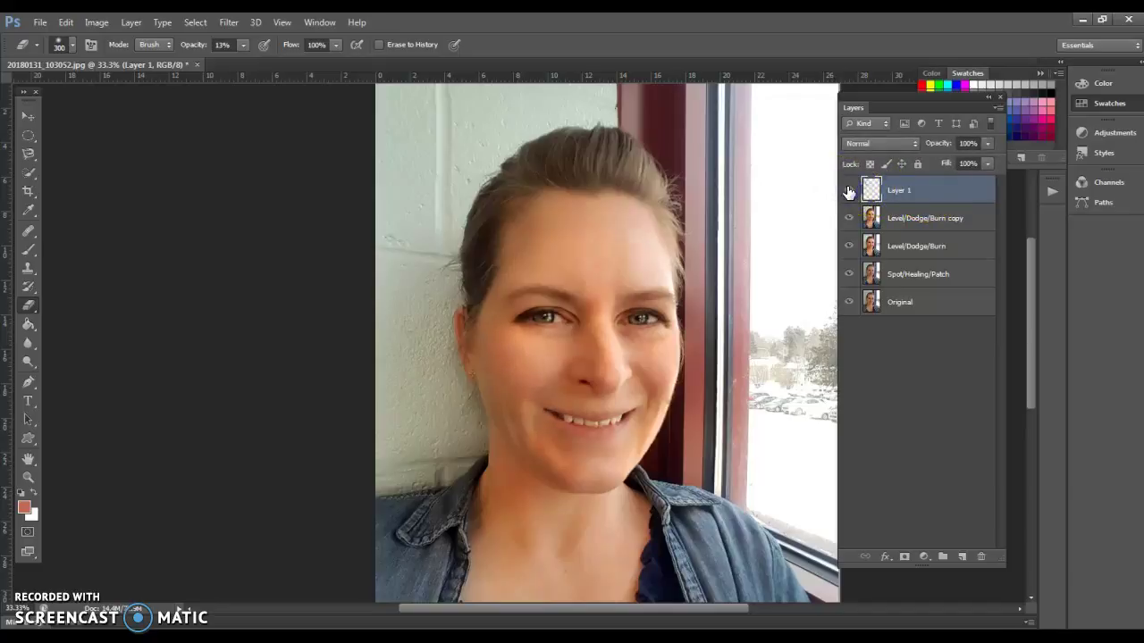